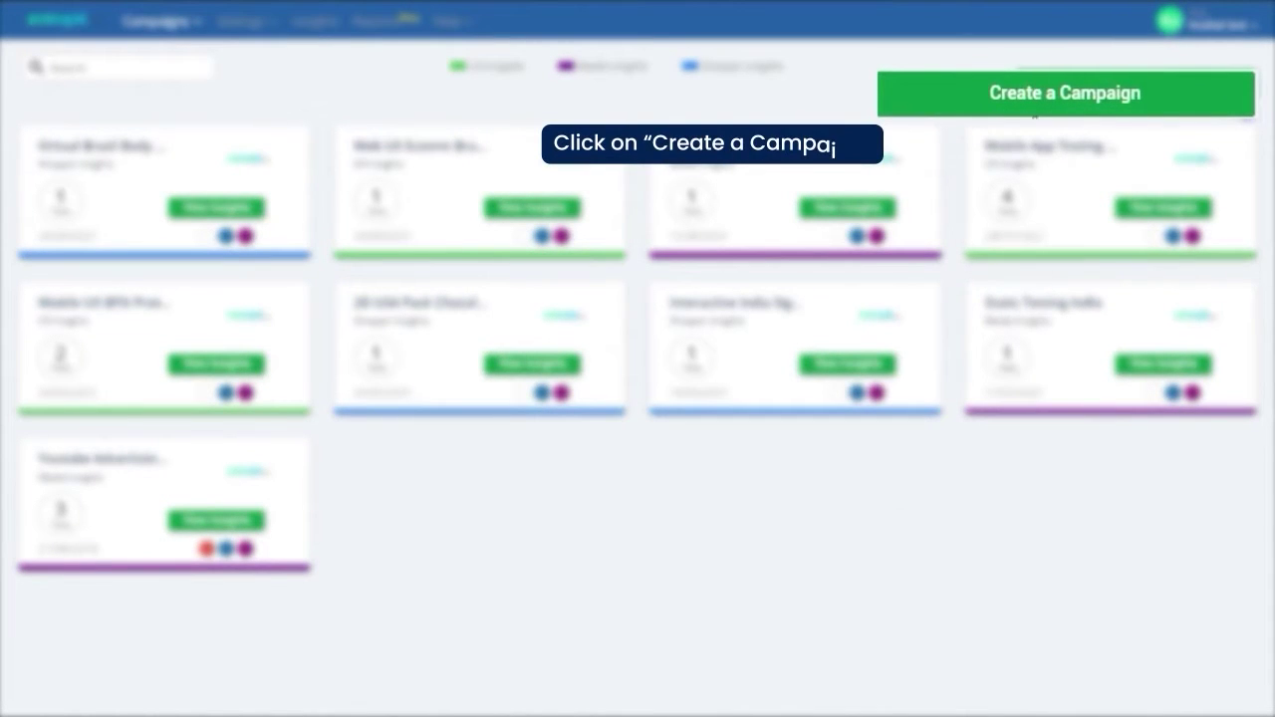
Create a Shopper Insights campaign named Shopper Test 1 running 17 to 24 November 2021 and proceed to its test design
click(991, 96)
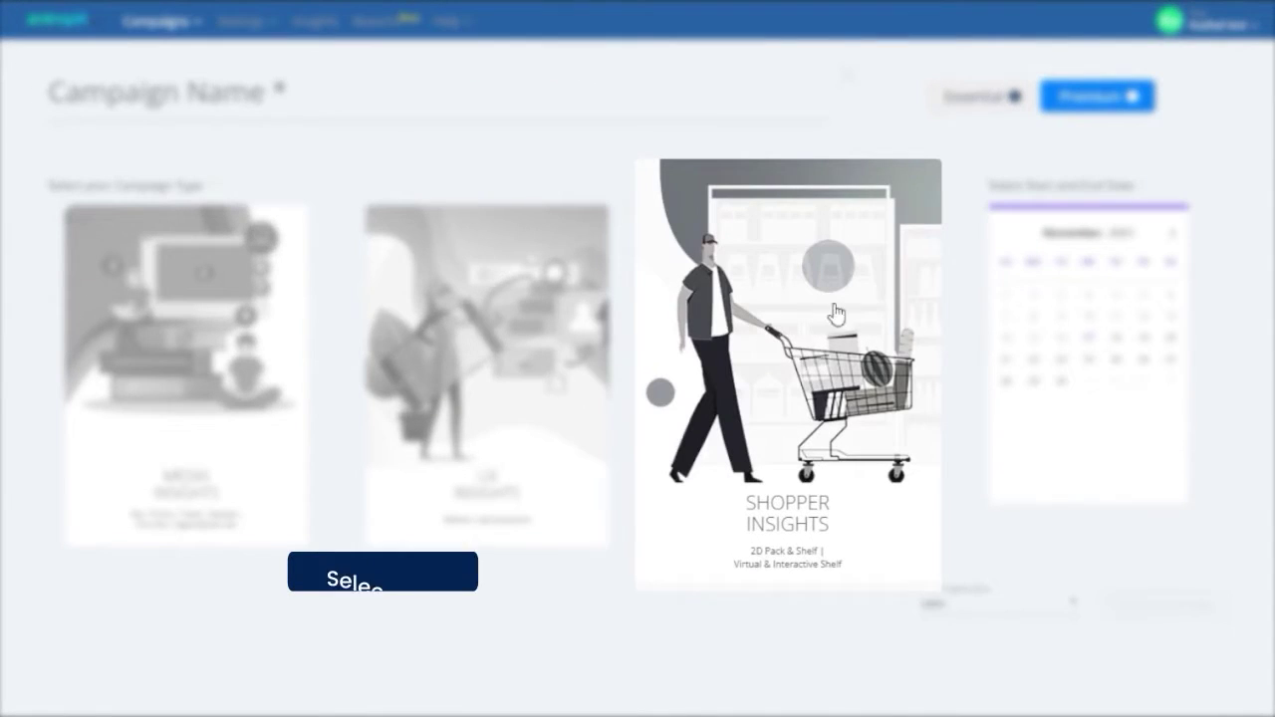
click(803, 373)
click(363, 104)
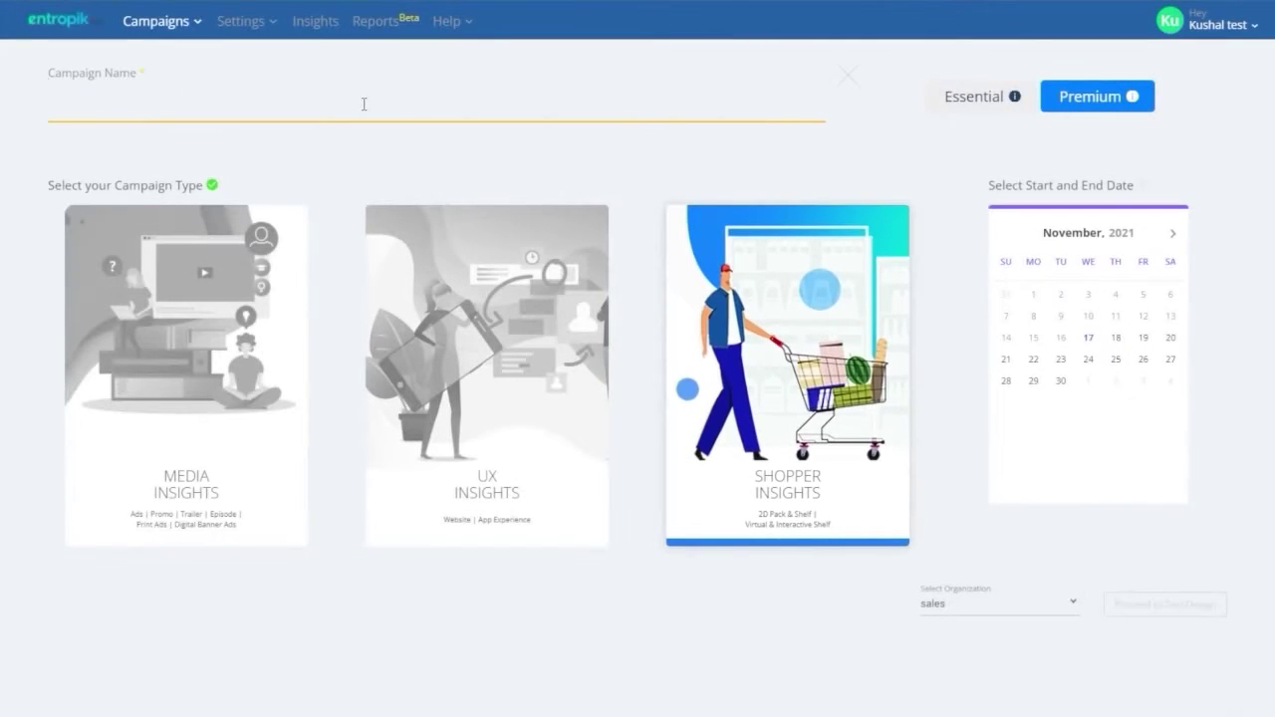
text(Shopper Test 1)
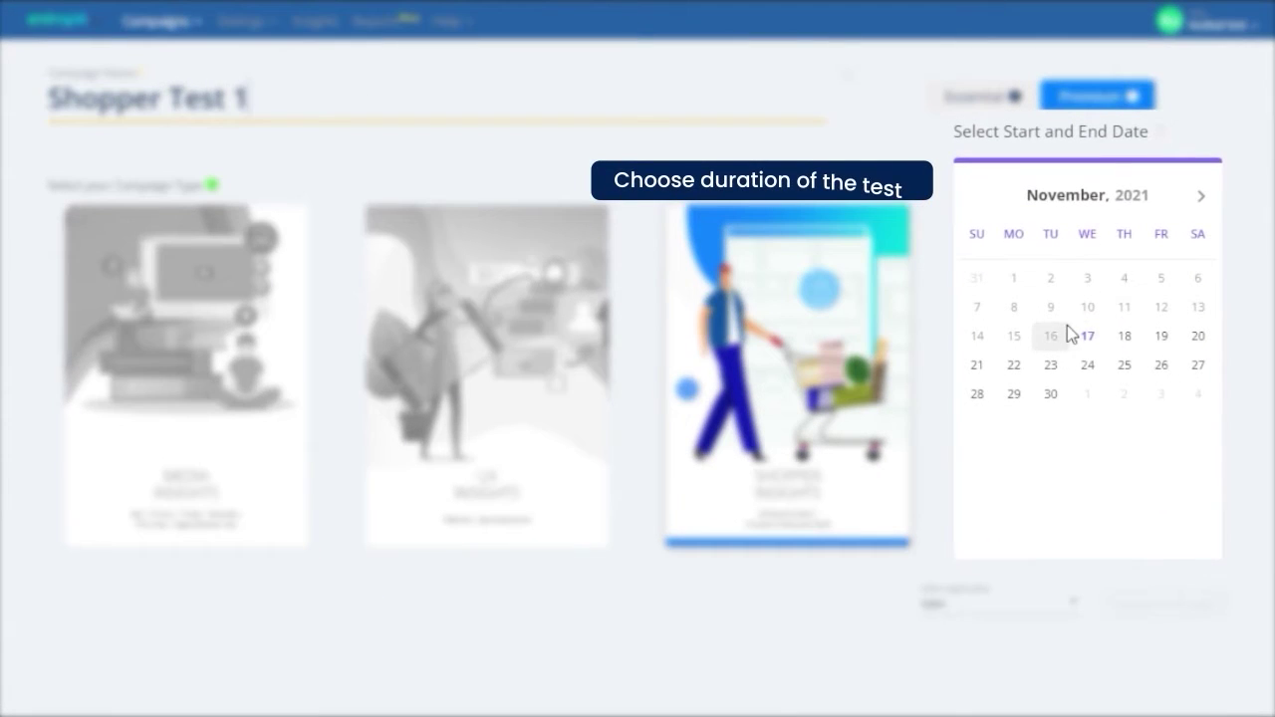
click(1087, 336)
click(1088, 365)
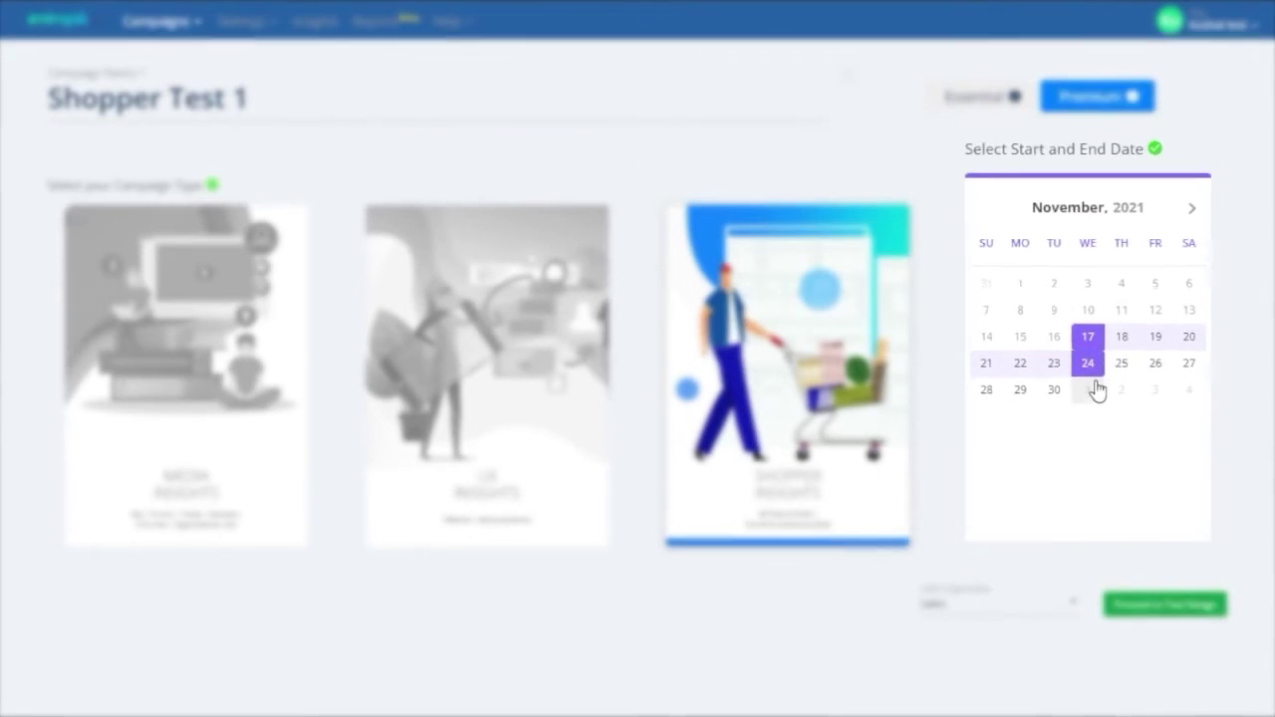
click(1190, 604)
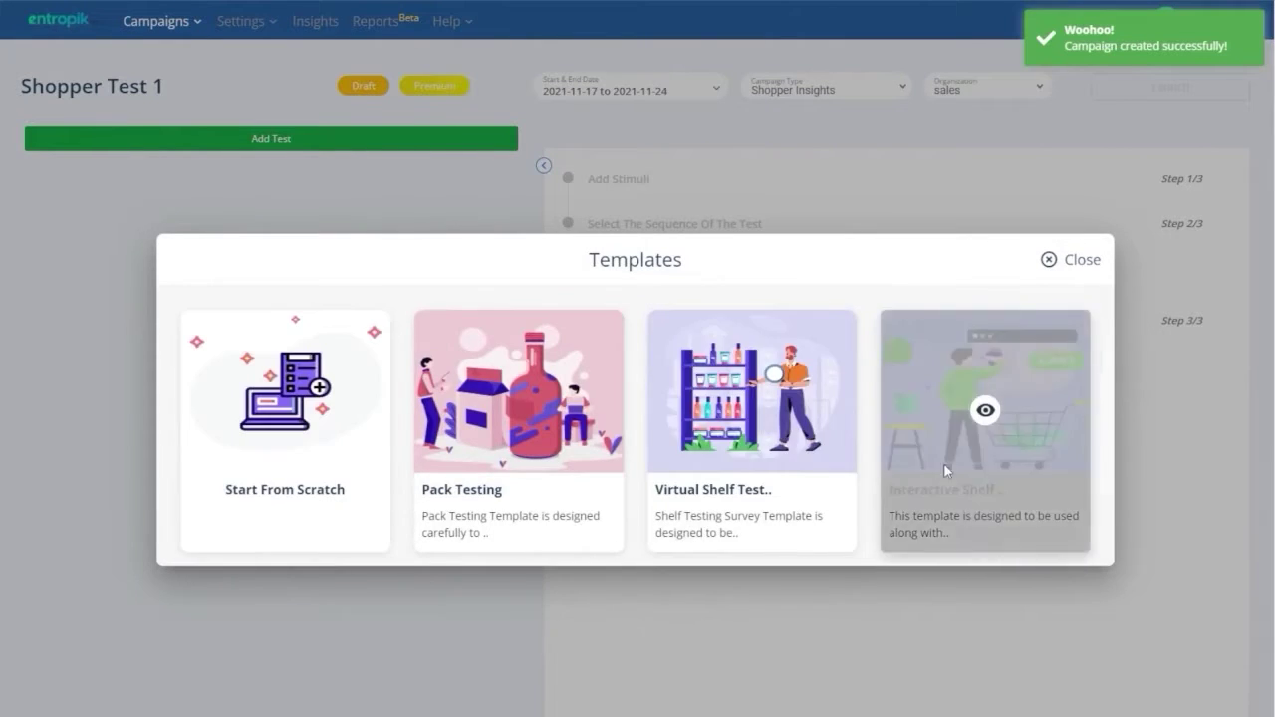
Preview the pre-survey and post-survey questions of the Interactive Shelf template and return to the template selection
click(982, 409)
click(340, 224)
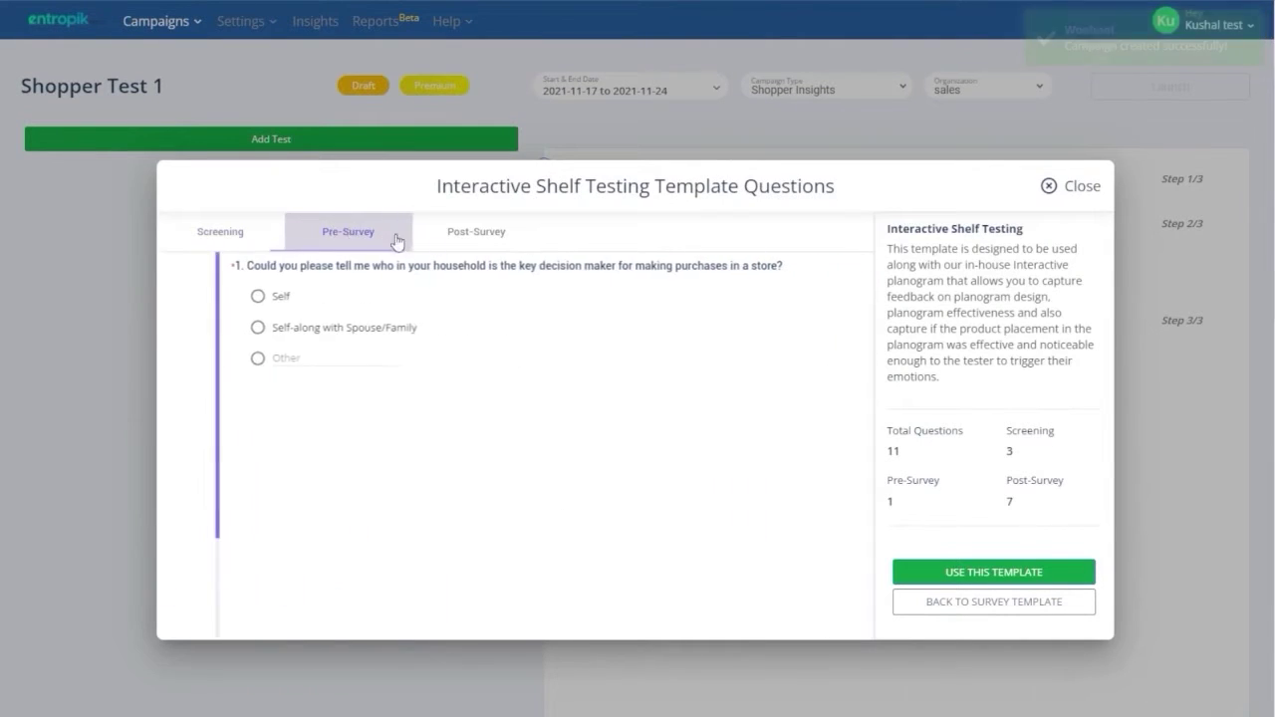
click(469, 234)
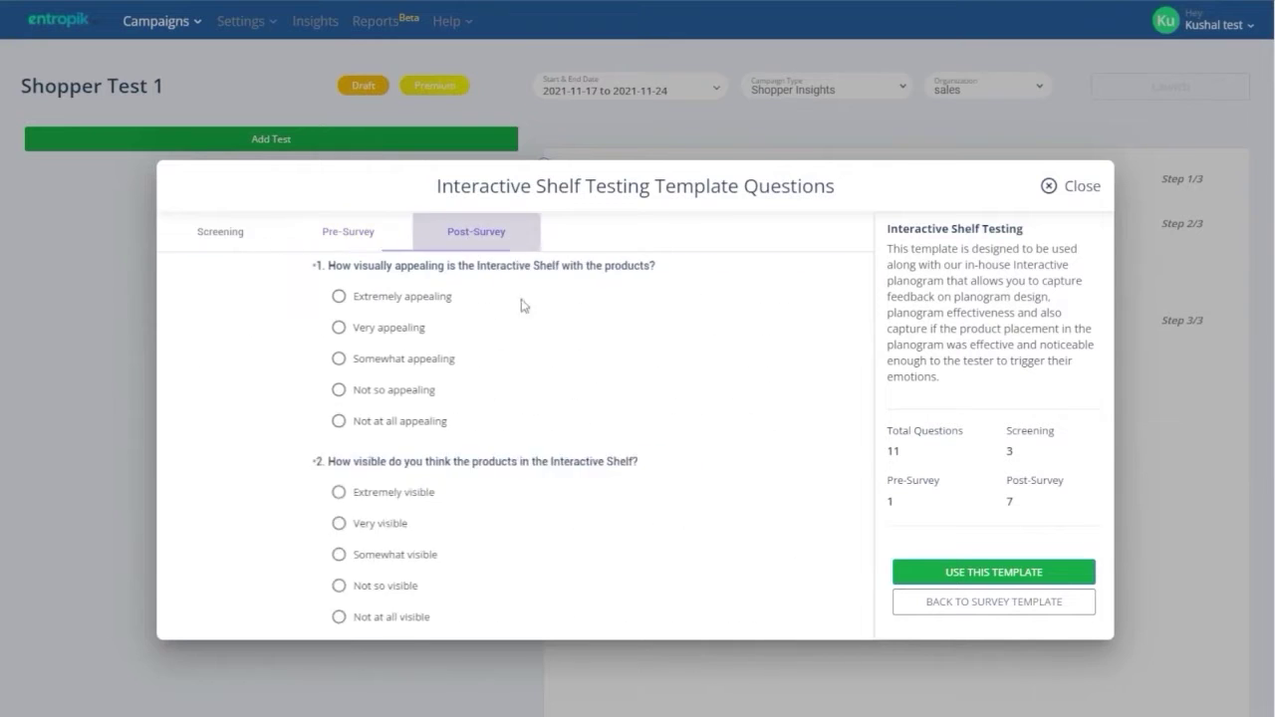
click(974, 603)
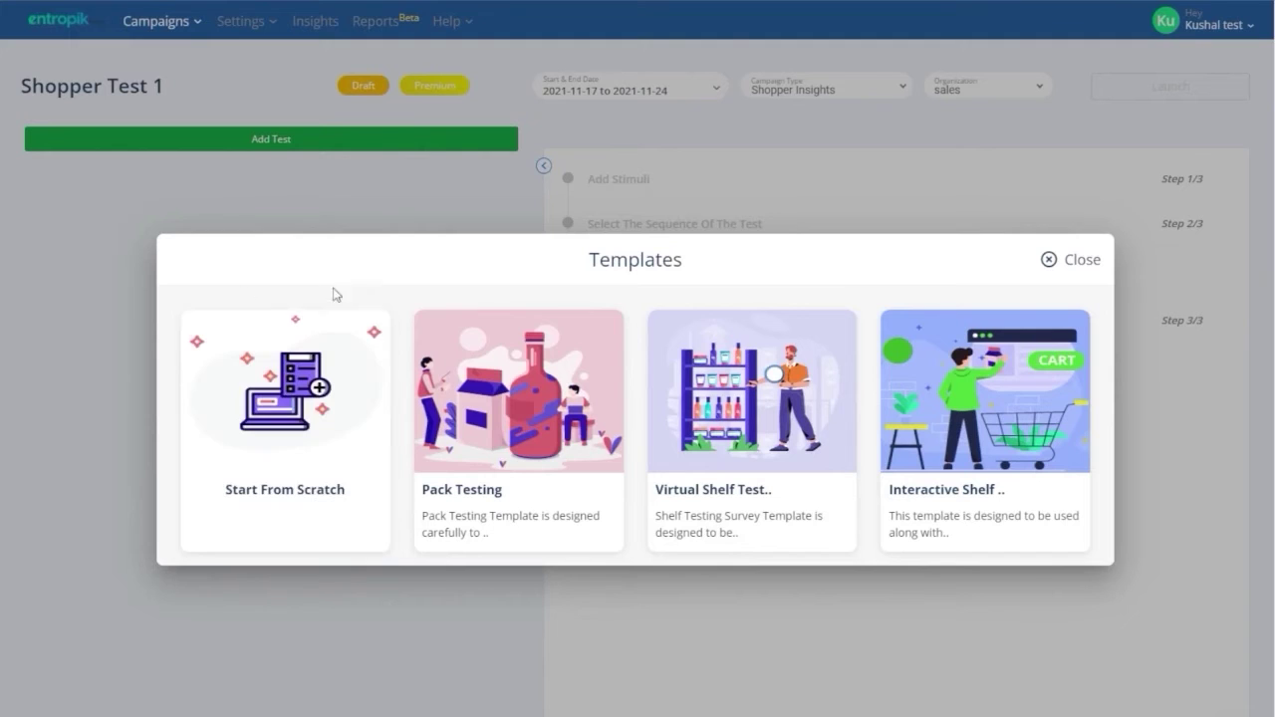
Create a test from the Interactive Shelf Testing template and name it Shopper Test1
click(1016, 529)
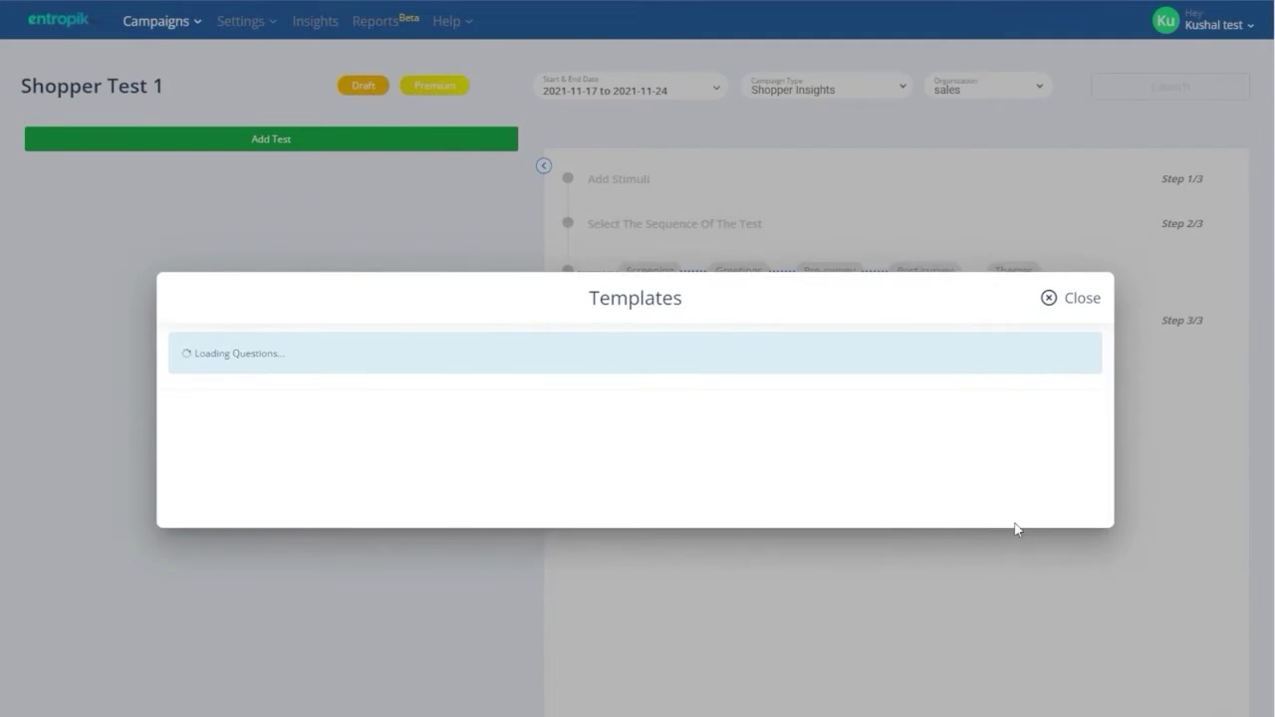
click(1013, 564)
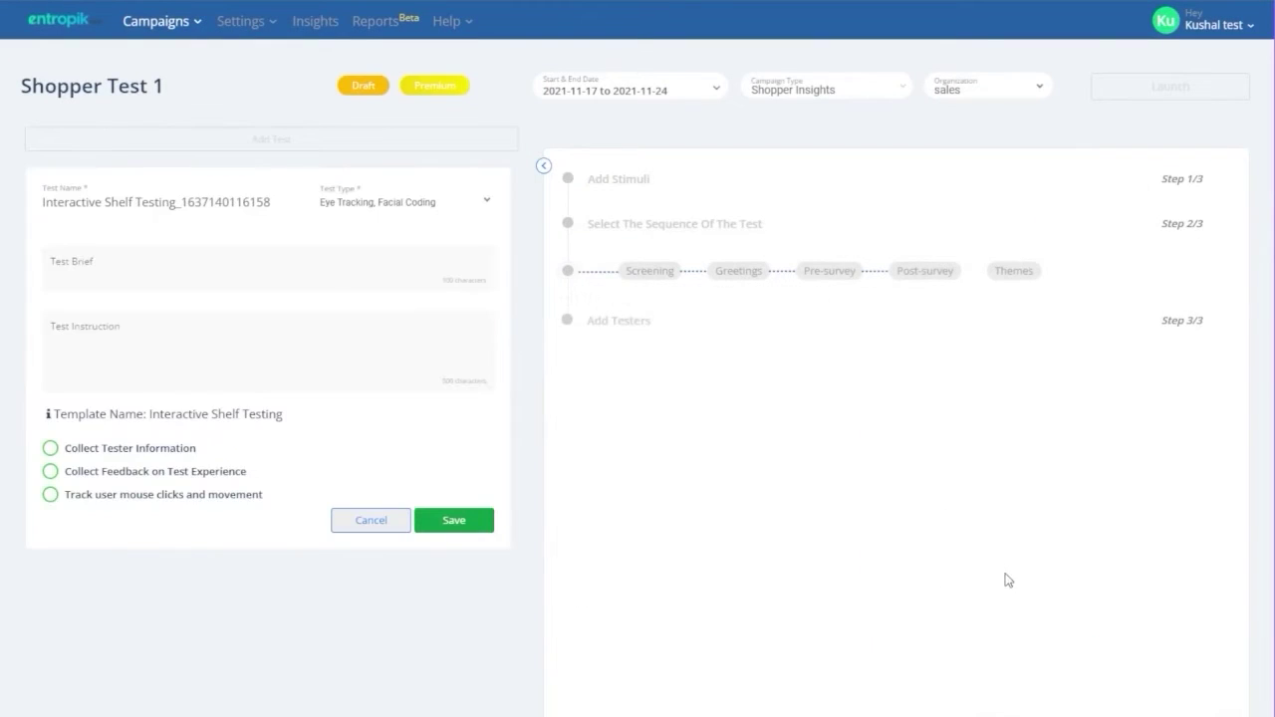
click(276, 204)
key(ctrl+a)
text(S)
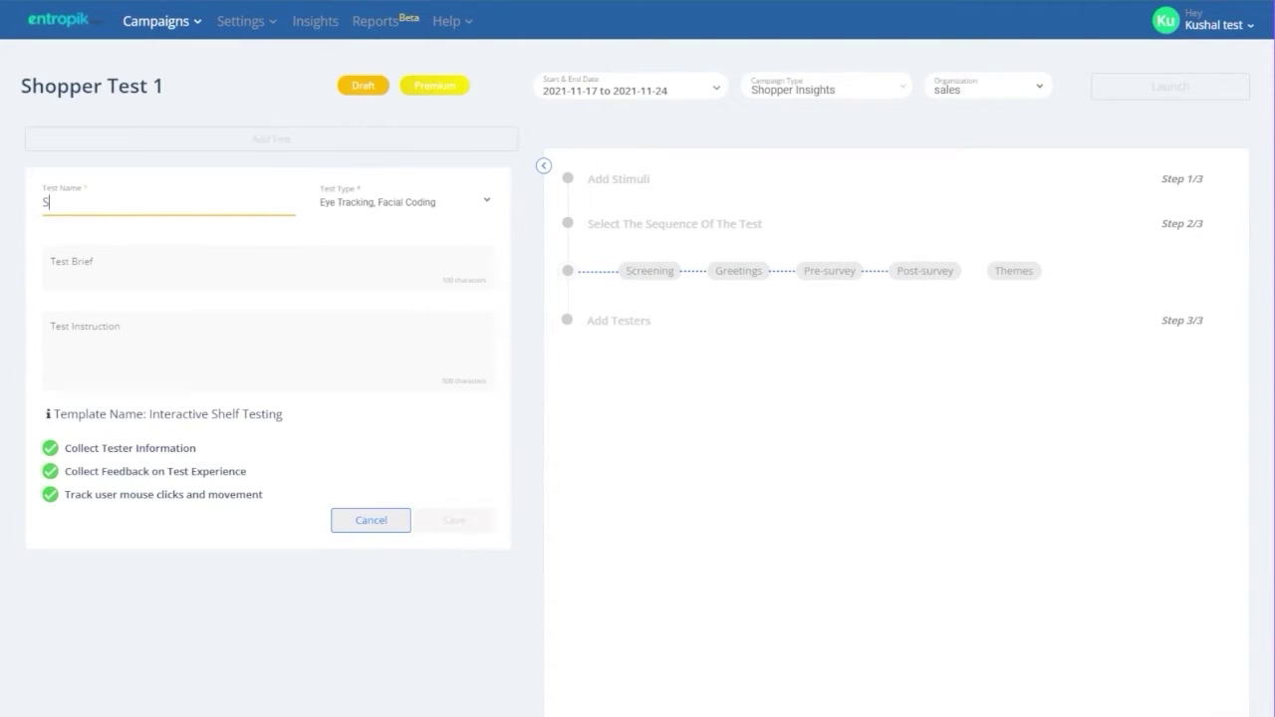
text(opper Test1)
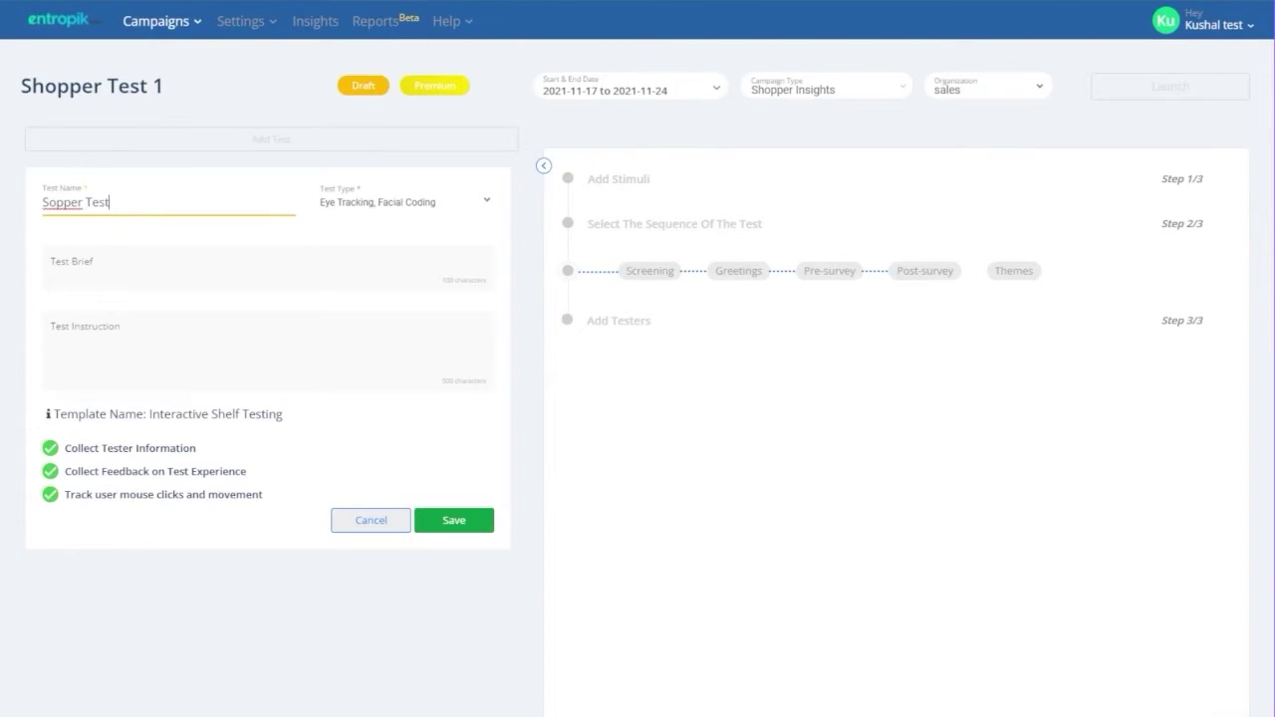
click(48, 202)
text(h)
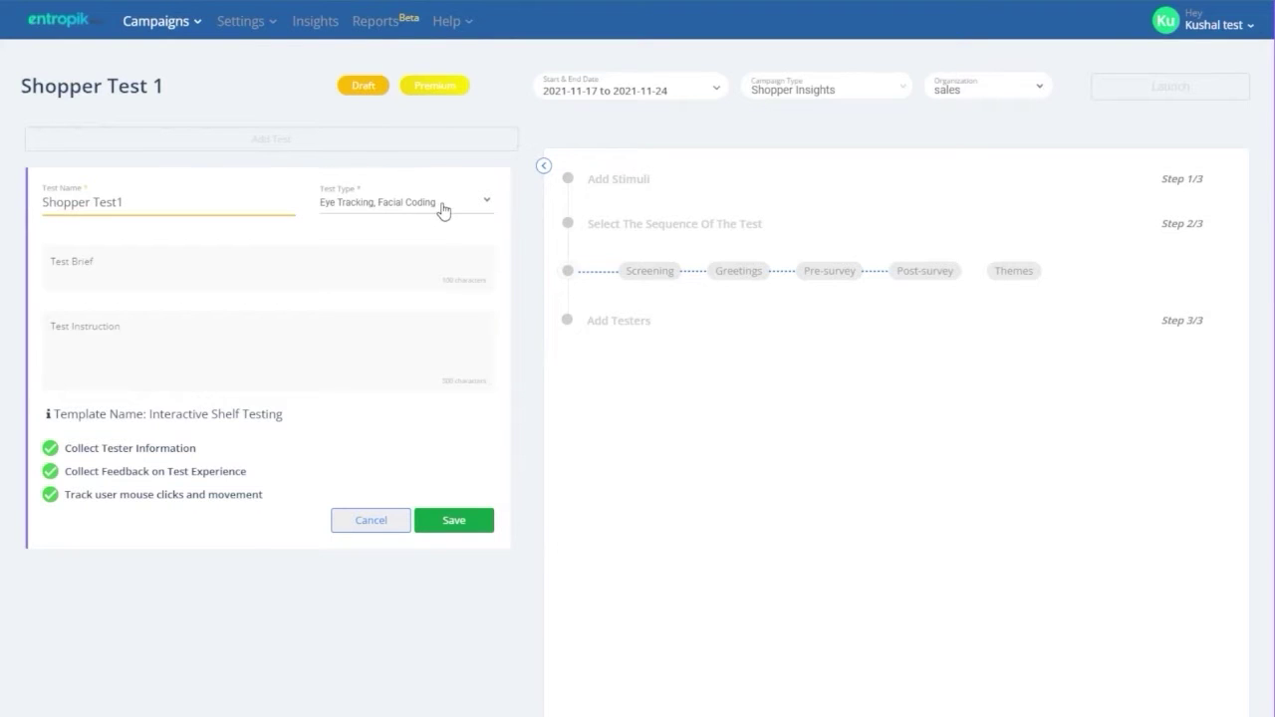
Deselect the Eye Tracking and Facial Coding test types and select both of them again
click(443, 210)
click(348, 209)
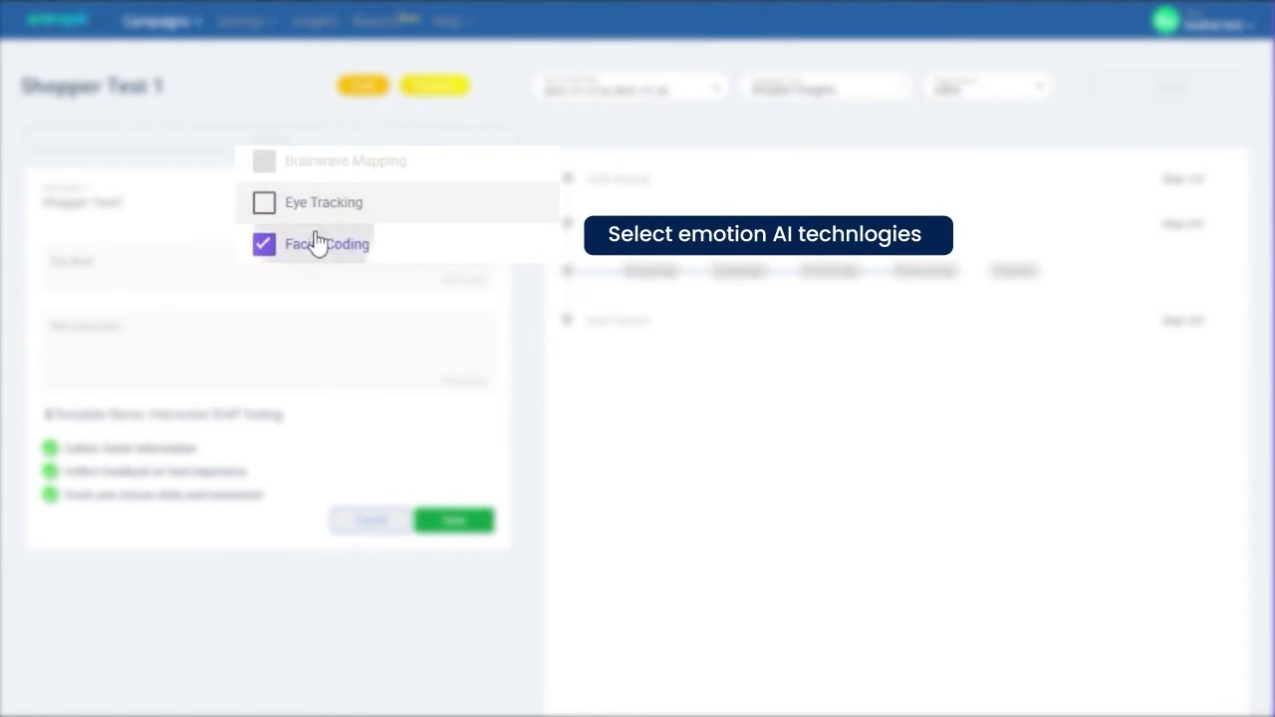
click(315, 243)
click(308, 249)
click(308, 217)
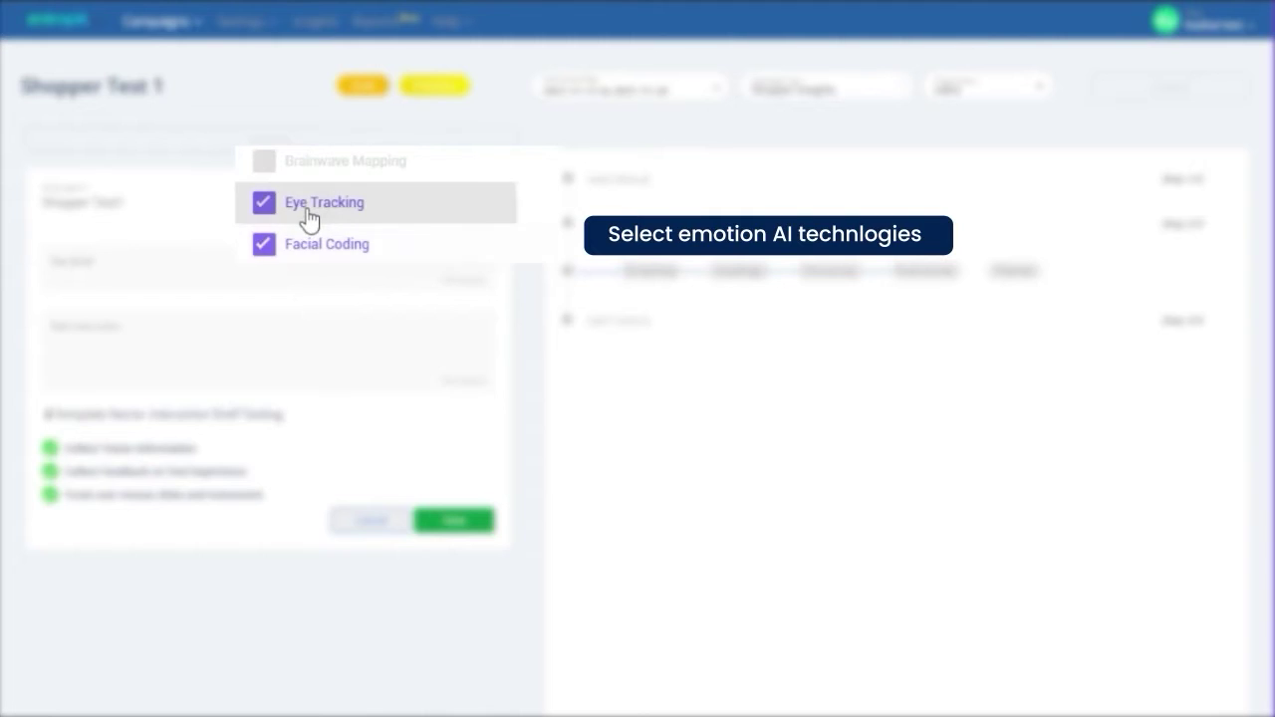
Enter the brief "Please follow all the instructions carefully", add four numbered instructions covering webcam, microphone, survey questions and relaxing, and save the test
click(187, 266)
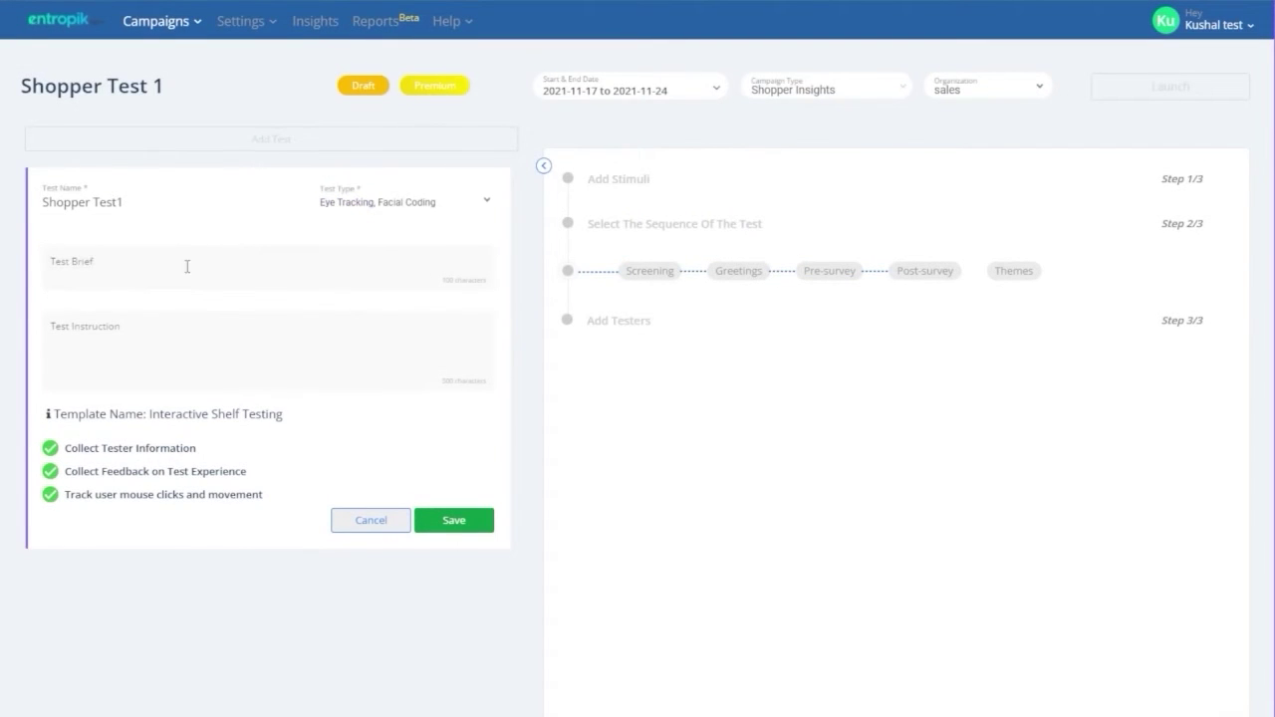
text(Please follow all the instructions carefully)
click(192, 315)
text(1. Please allow to use your wecam)
key(Return)
text(2. Please allow to use your microphone)
key(Return)
text(3. Please answer all the survey questions)
key(Return)
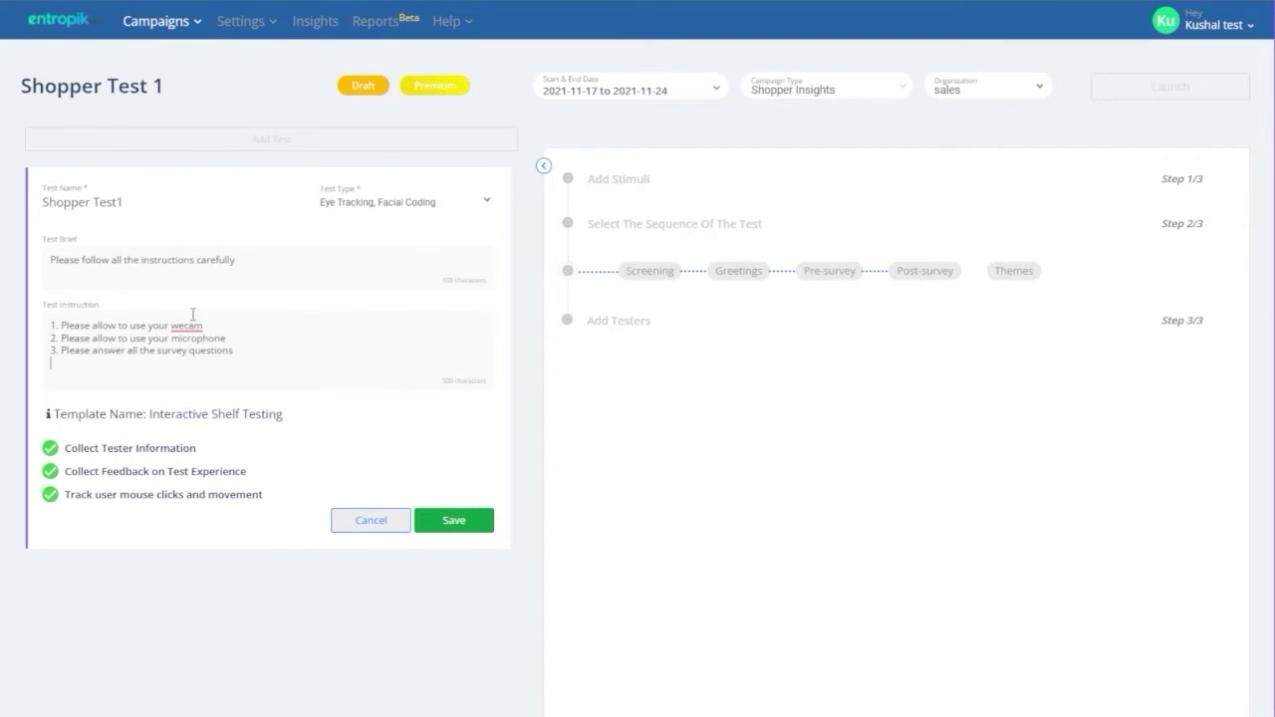
text(4. Sit back and relax!)
click(473, 530)
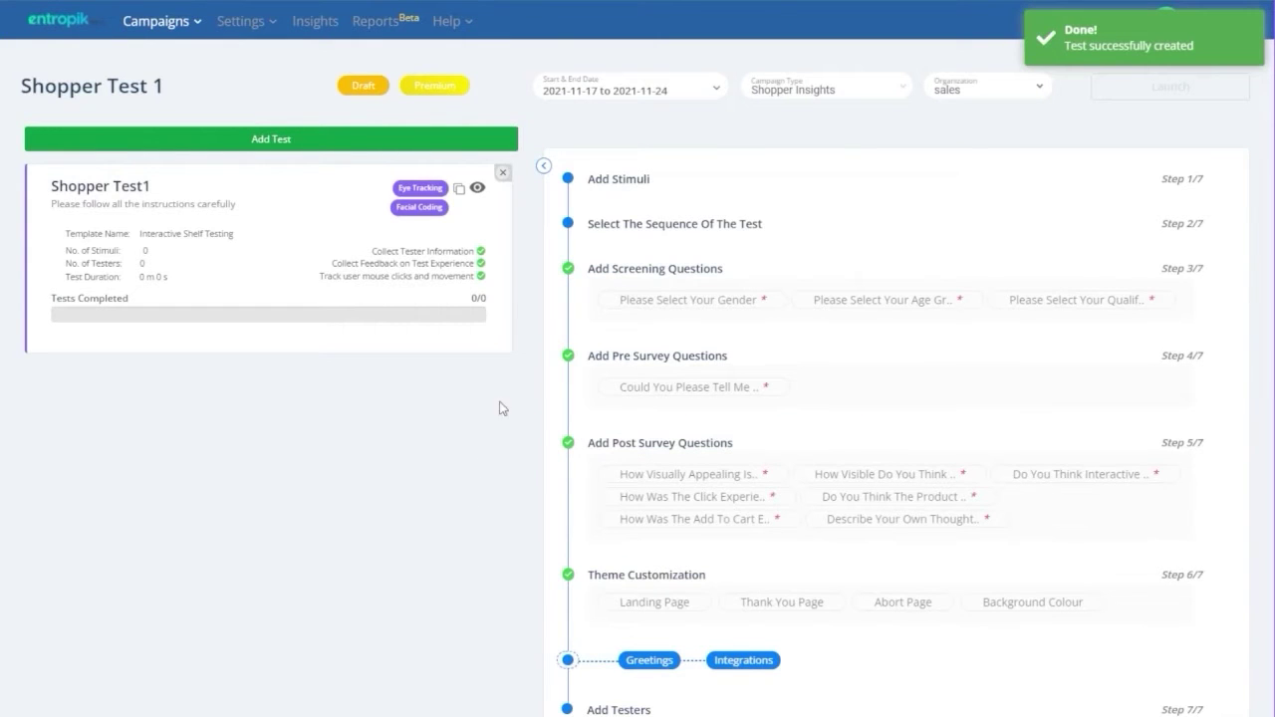
Expand the test design area and review the question and answer options in the pre-survey section
click(545, 167)
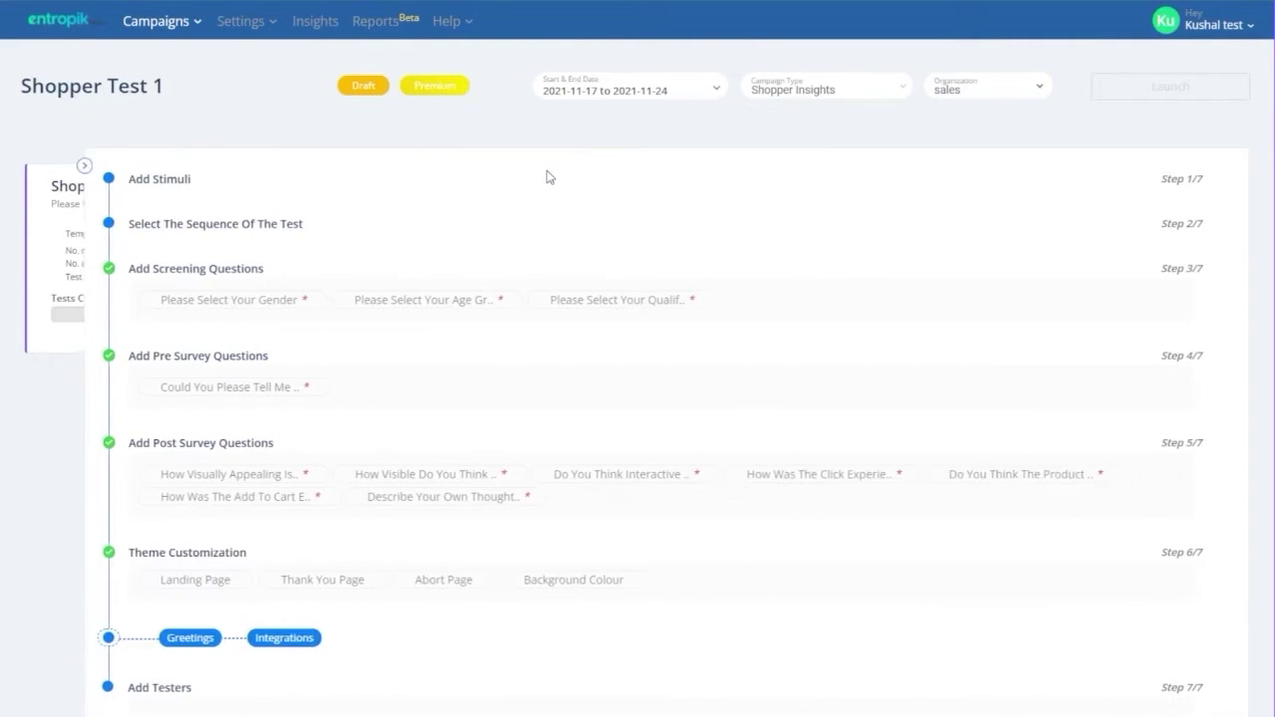
click(157, 360)
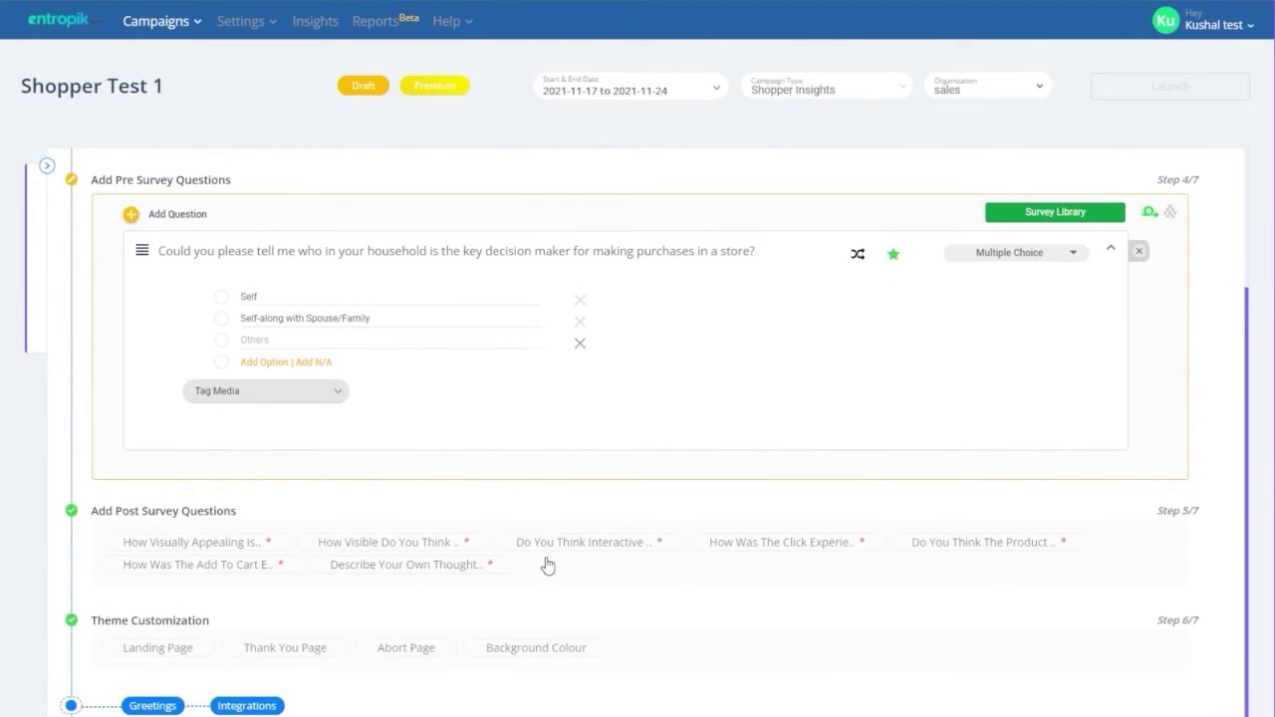
scroll(547, 565, up, 3)
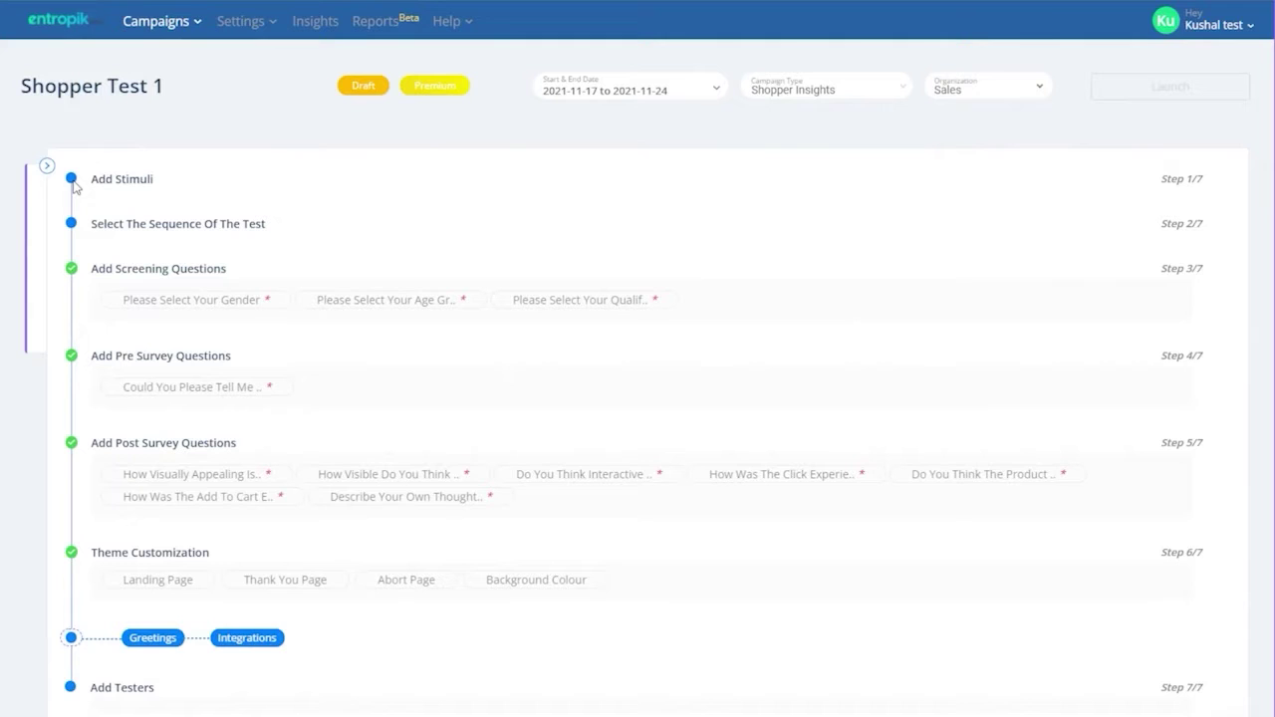
Add the beer image as a 2D Packs stimulus with category Consumer Services and subcategory Hair And Beauty Services
click(100, 182)
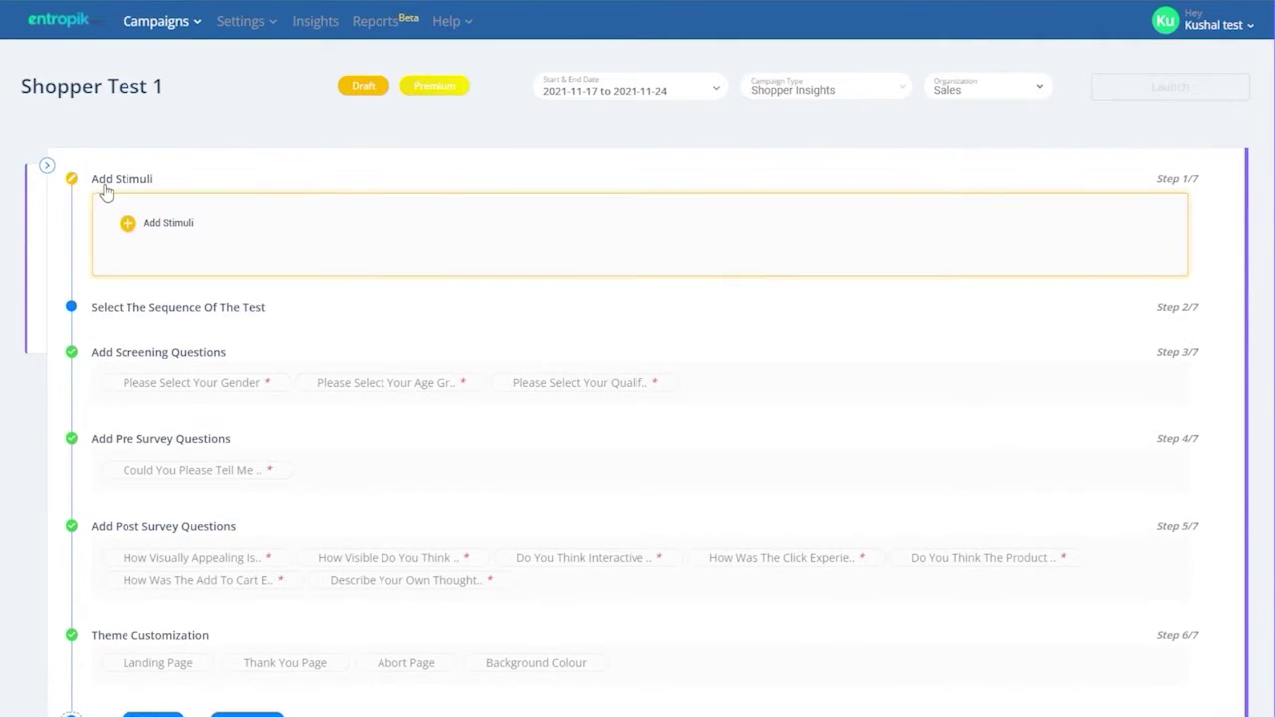
click(127, 225)
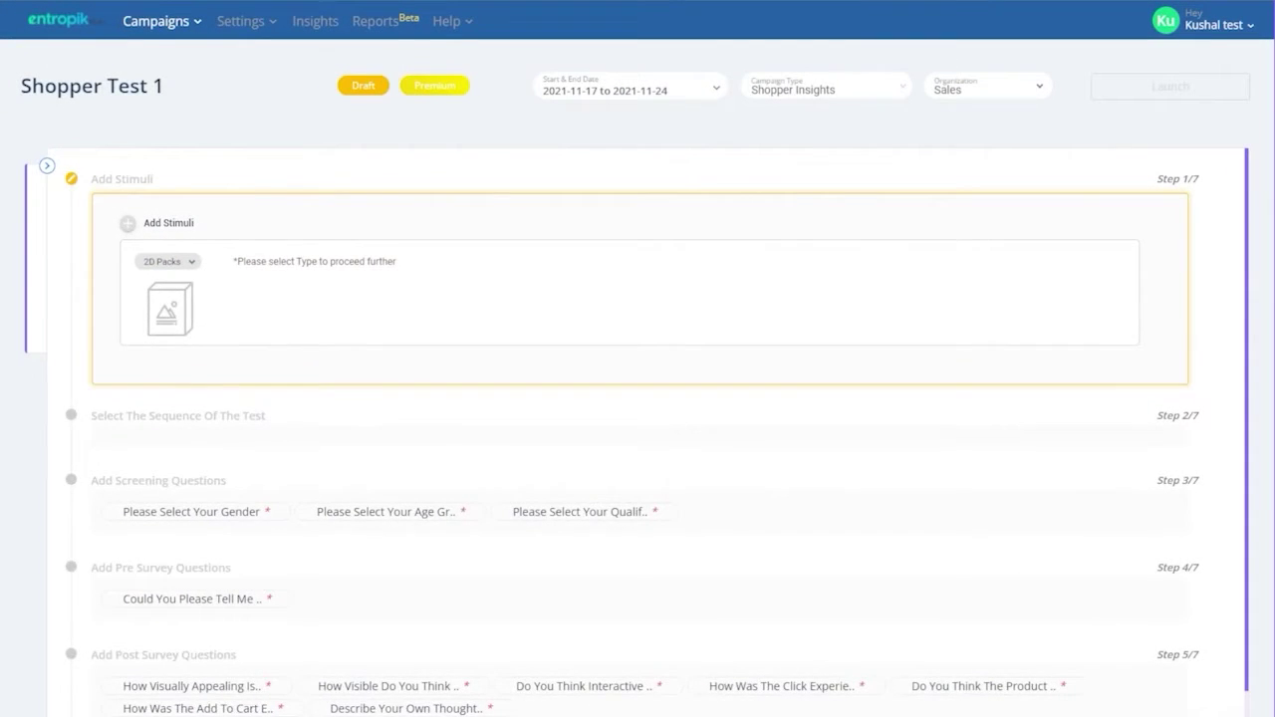
click(355, 265)
click(313, 288)
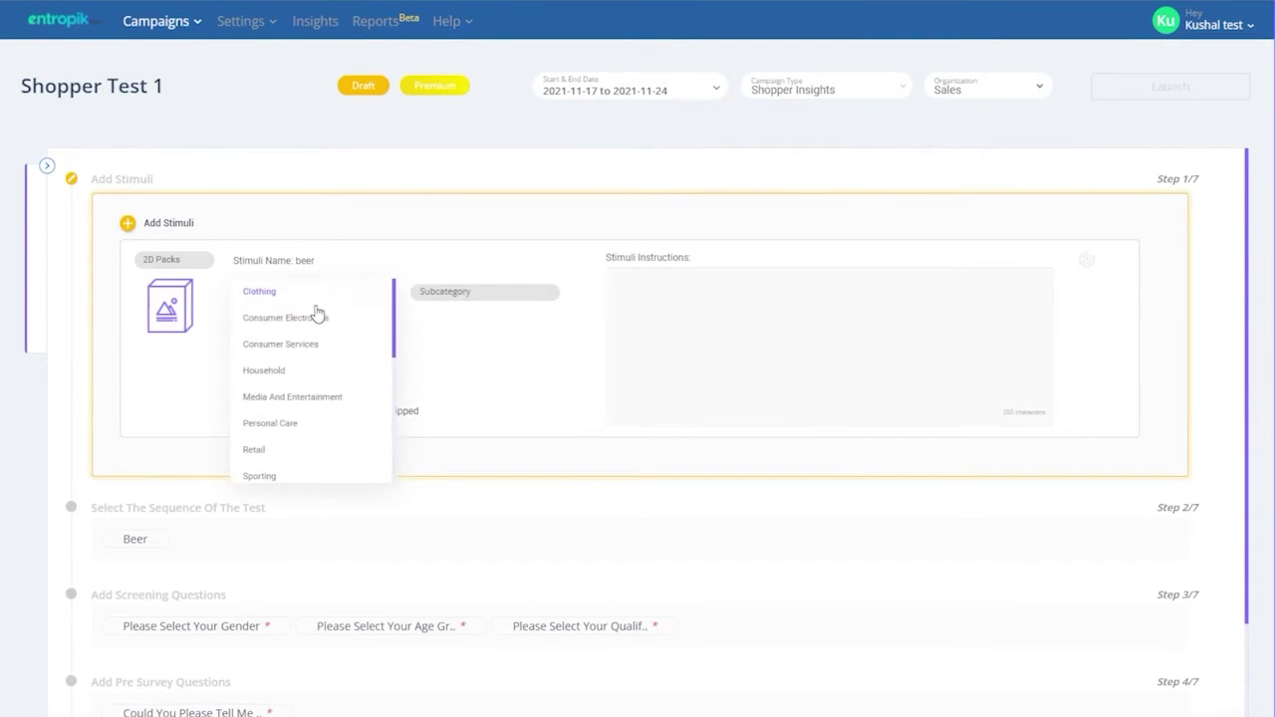
click(319, 340)
click(464, 293)
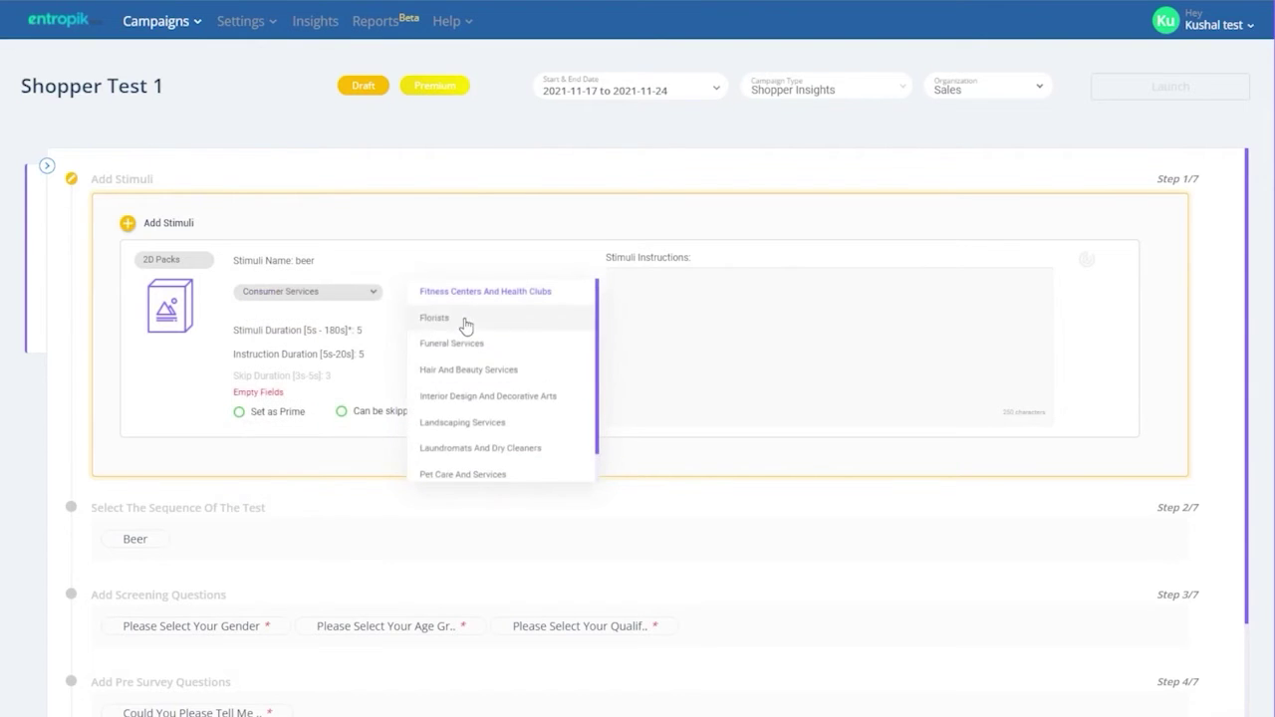
click(464, 369)
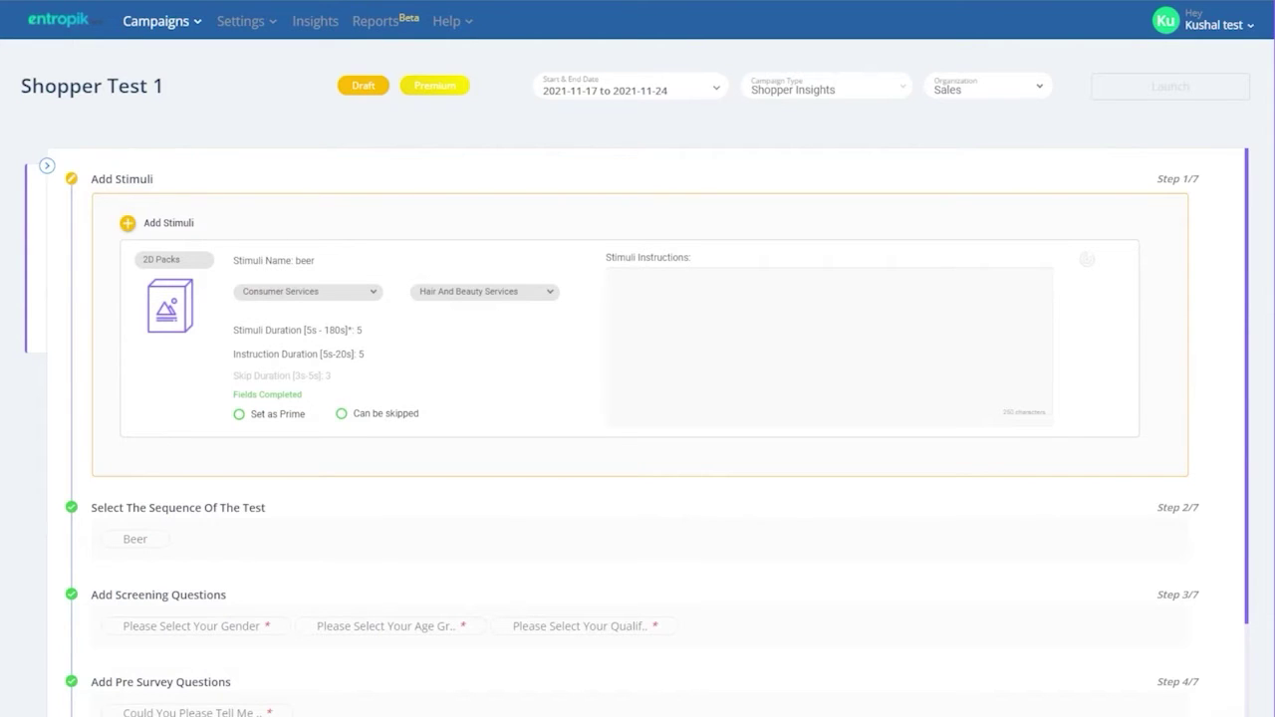
Add another stimulus to the test and choose 2D Shelf as its type
click(127, 227)
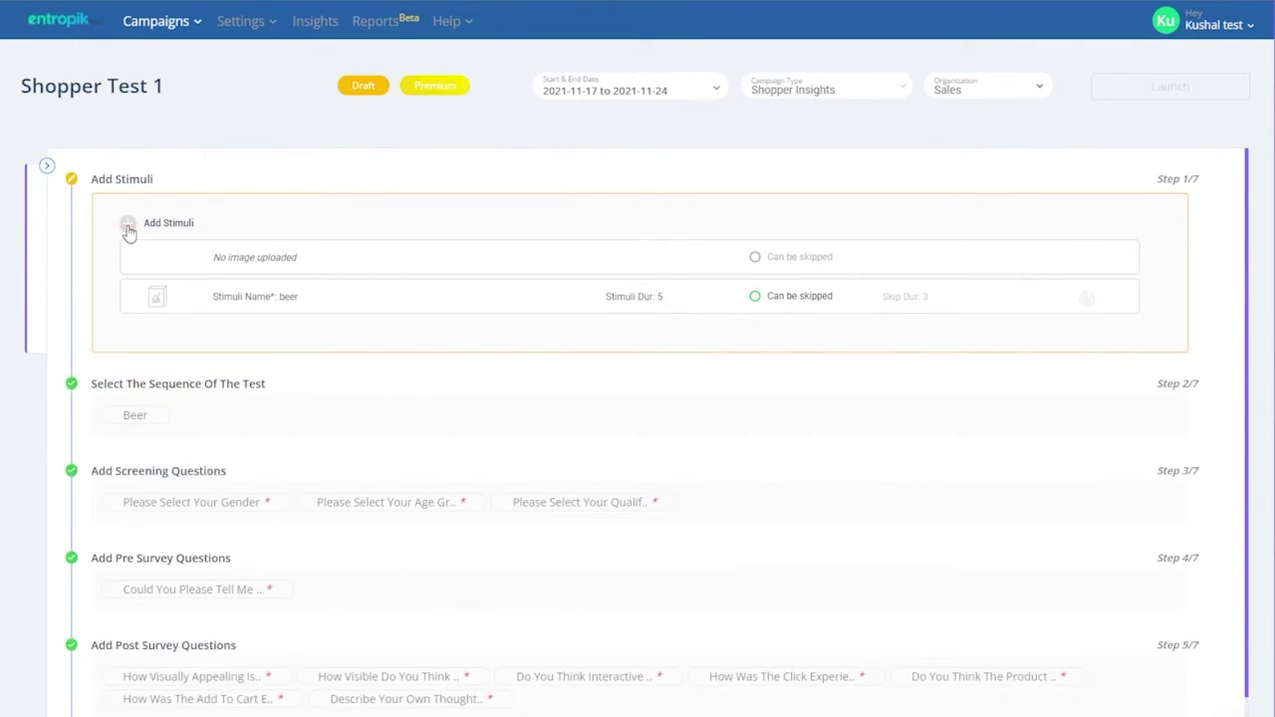
click(167, 262)
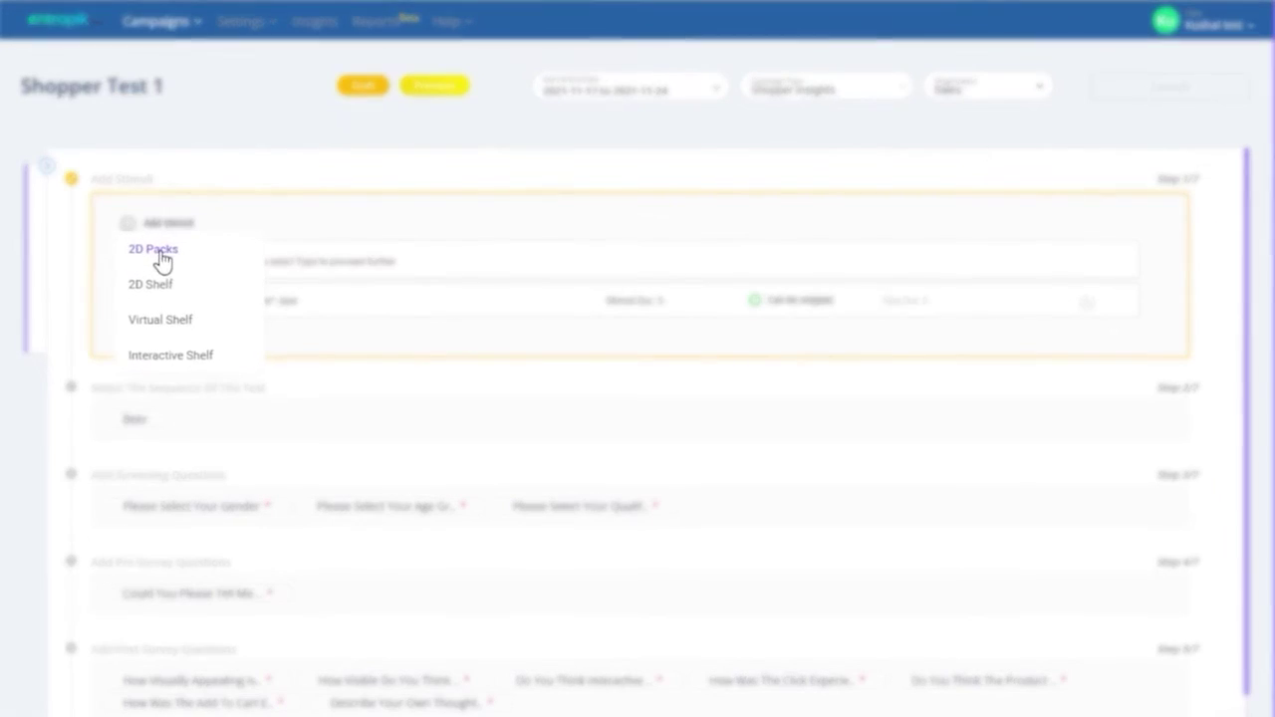
click(165, 285)
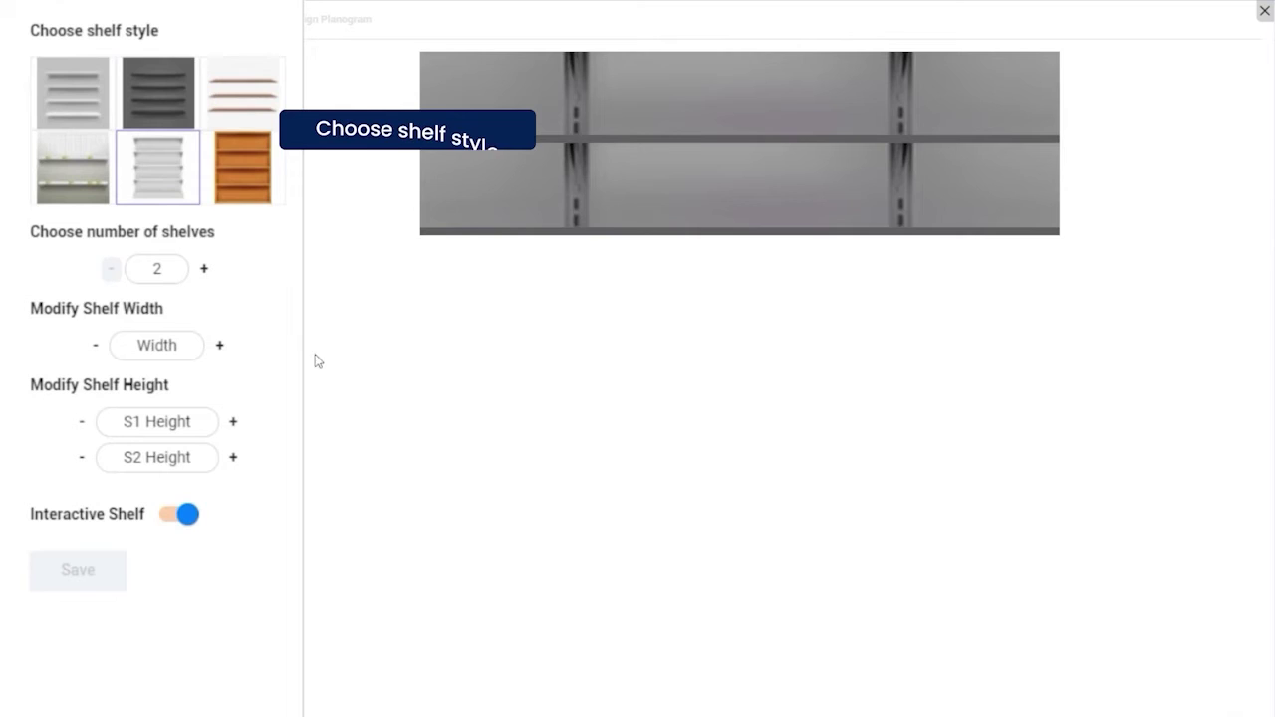
Design the planogram Shelf1 with four shelves in the orange wooden style and save the shelf design
click(227, 124)
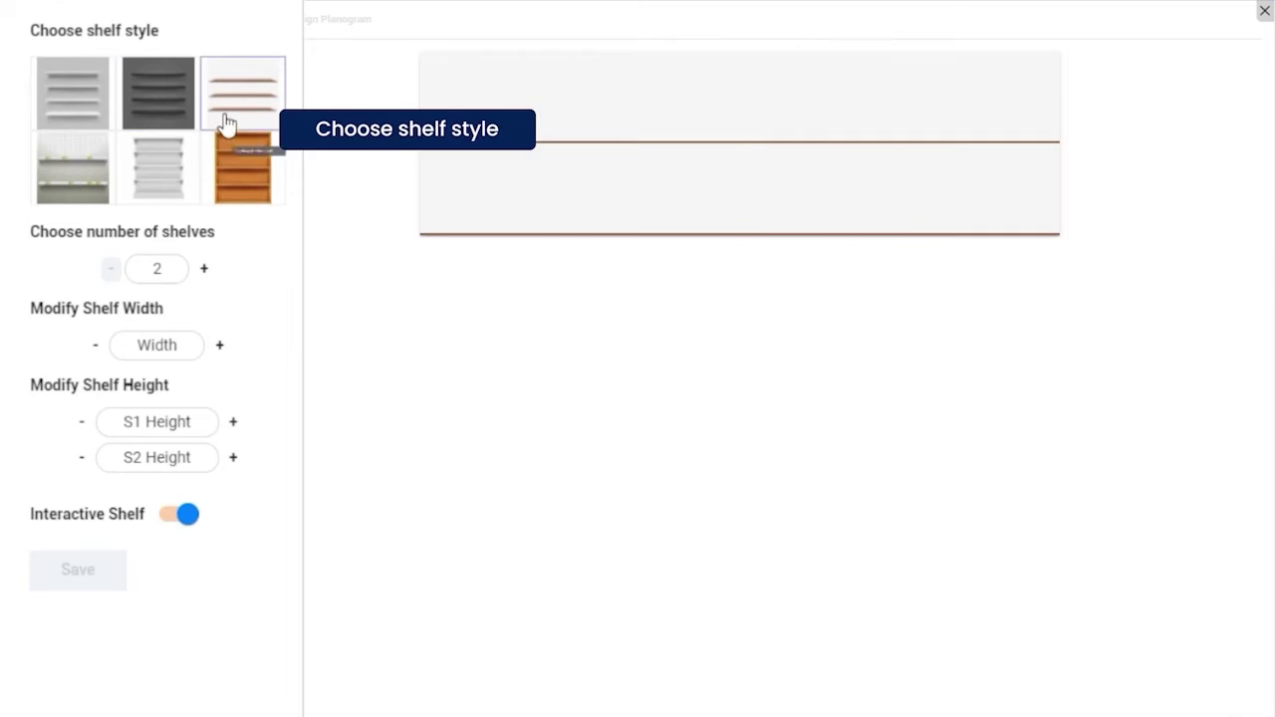
click(200, 280)
click(202, 281)
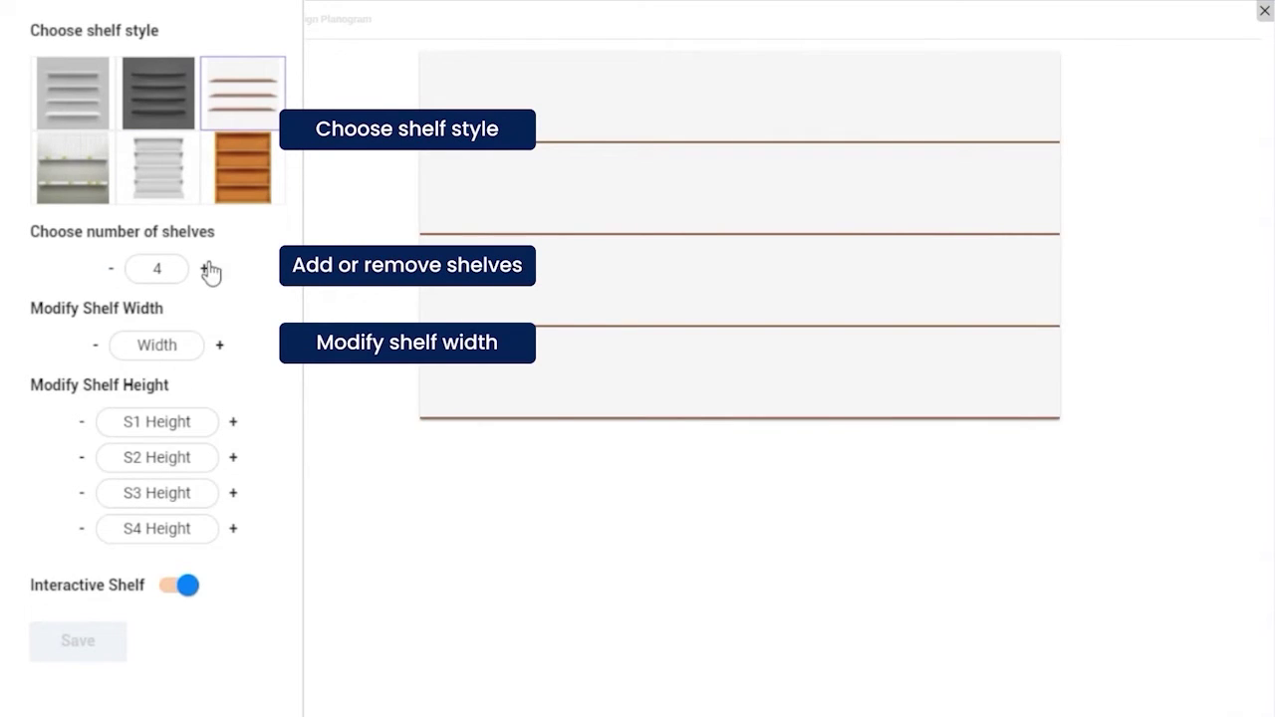
click(104, 197)
click(211, 194)
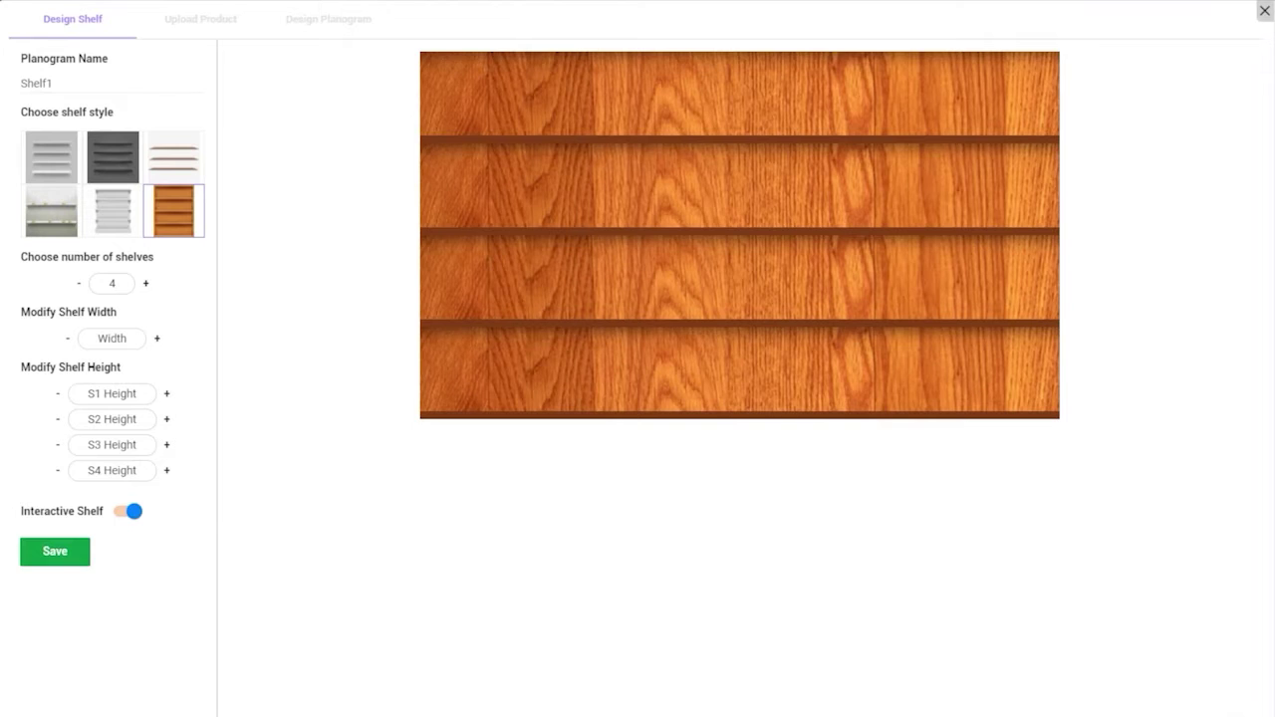
click(68, 555)
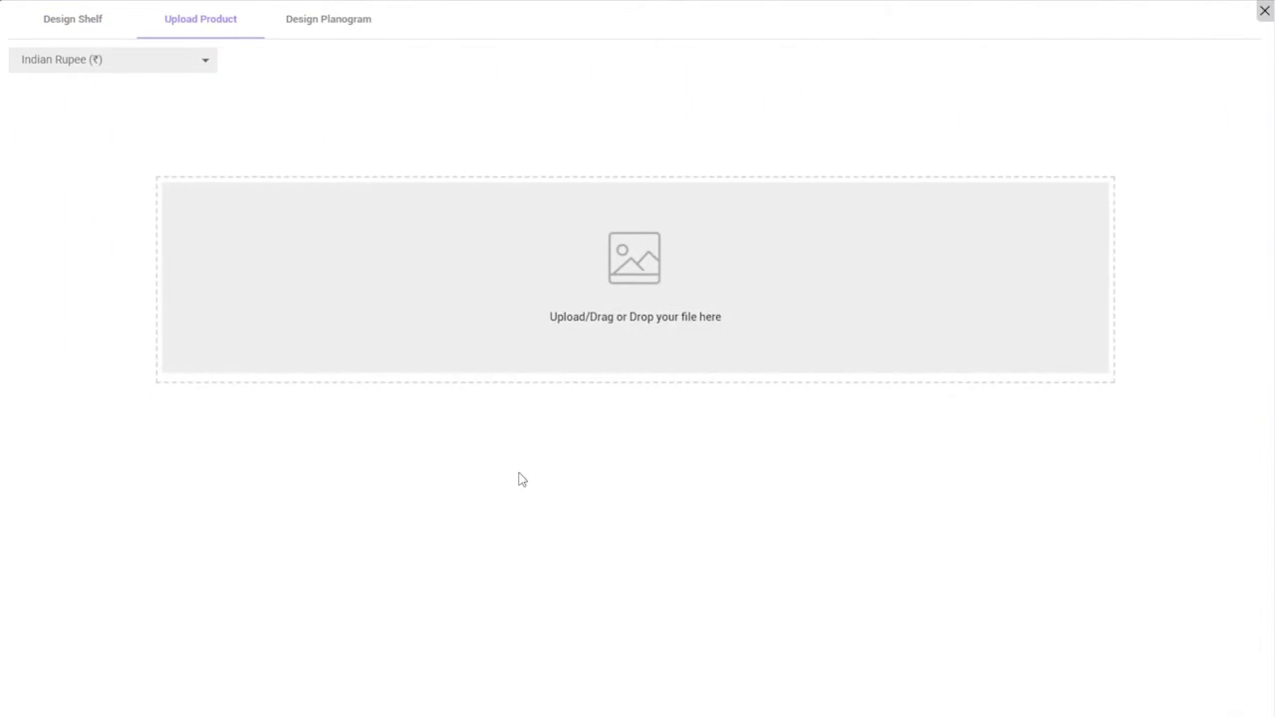
Upload the lotionb, deoc and beerc product images and choose Indian Rupee as the price currency
drag(521, 480, 577, 328)
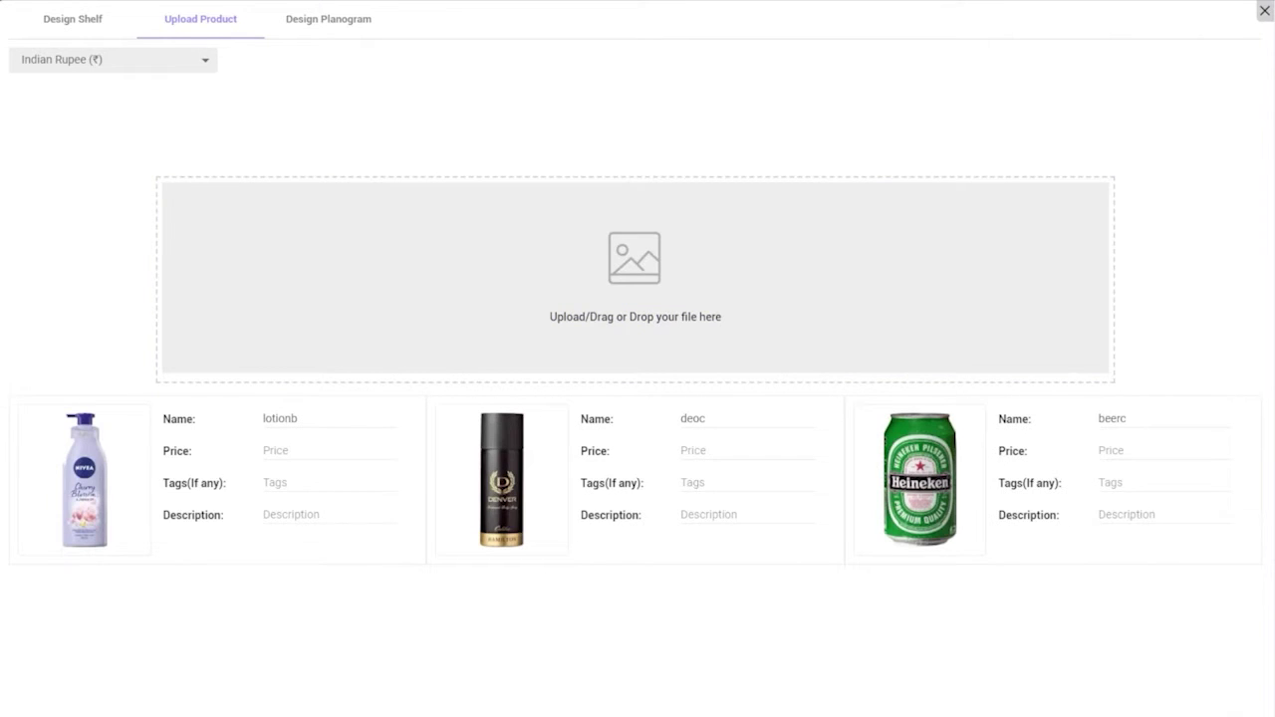
click(206, 60)
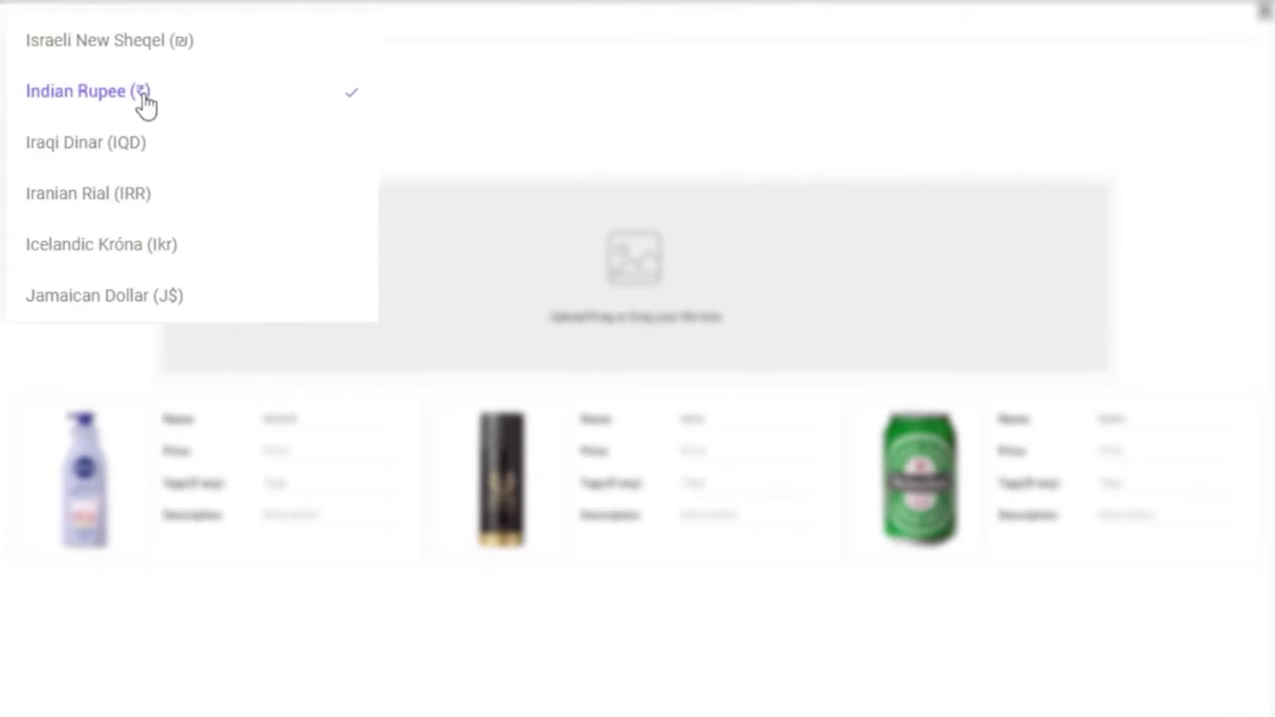
scroll(142, 105, down, 5)
scroll(142, 105, up, 5)
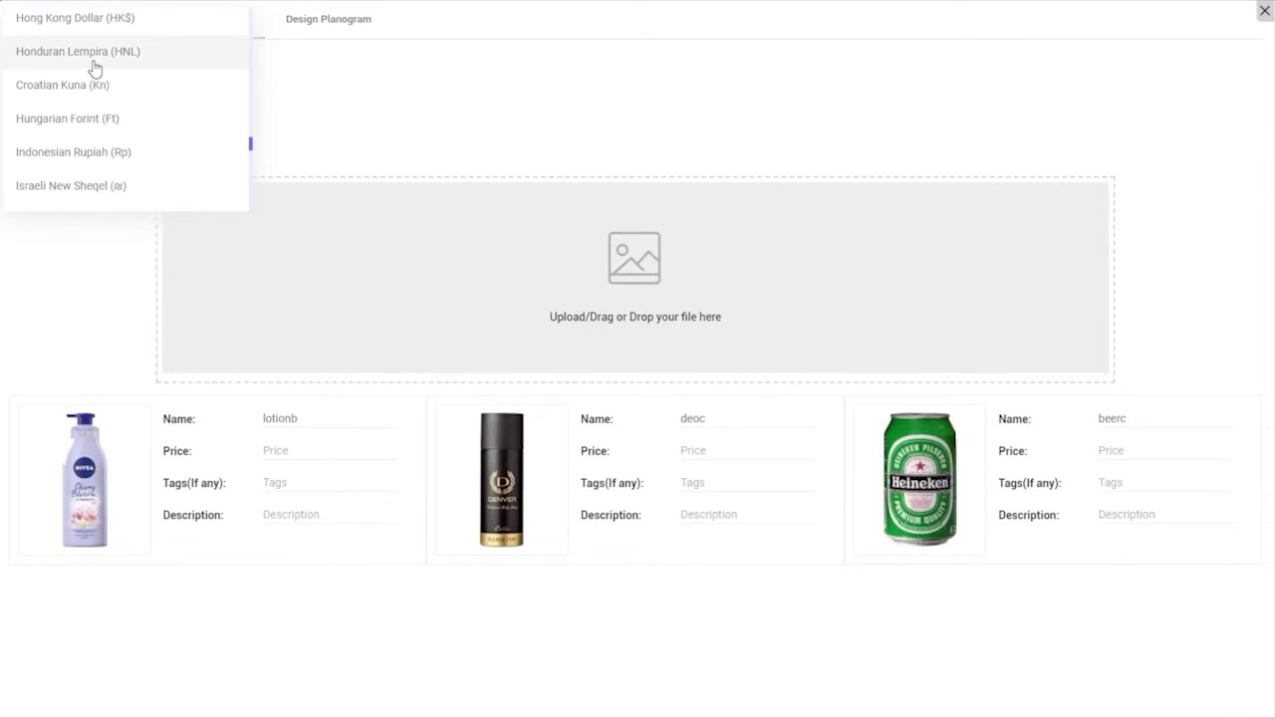
scroll(95, 67, down, 3)
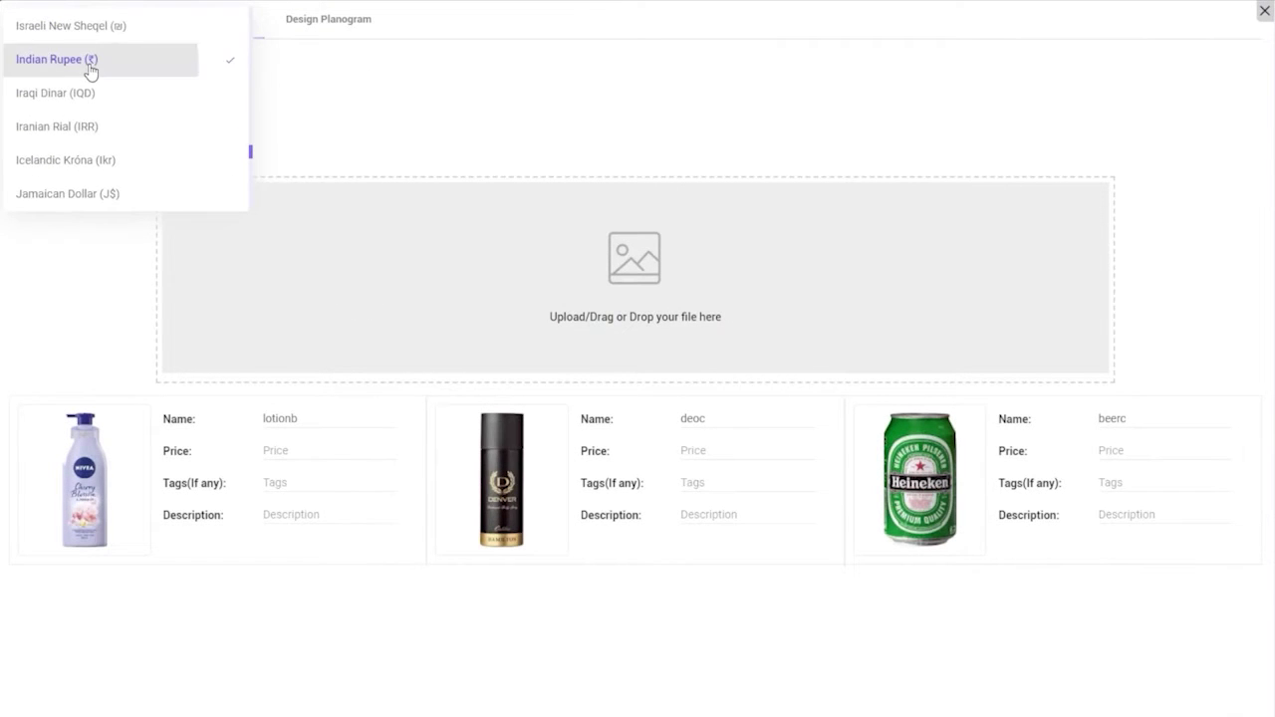
click(91, 64)
Set the prices to 200 for lotionb, 250 for deoc and 300 for beerc, and save the products
text(200)
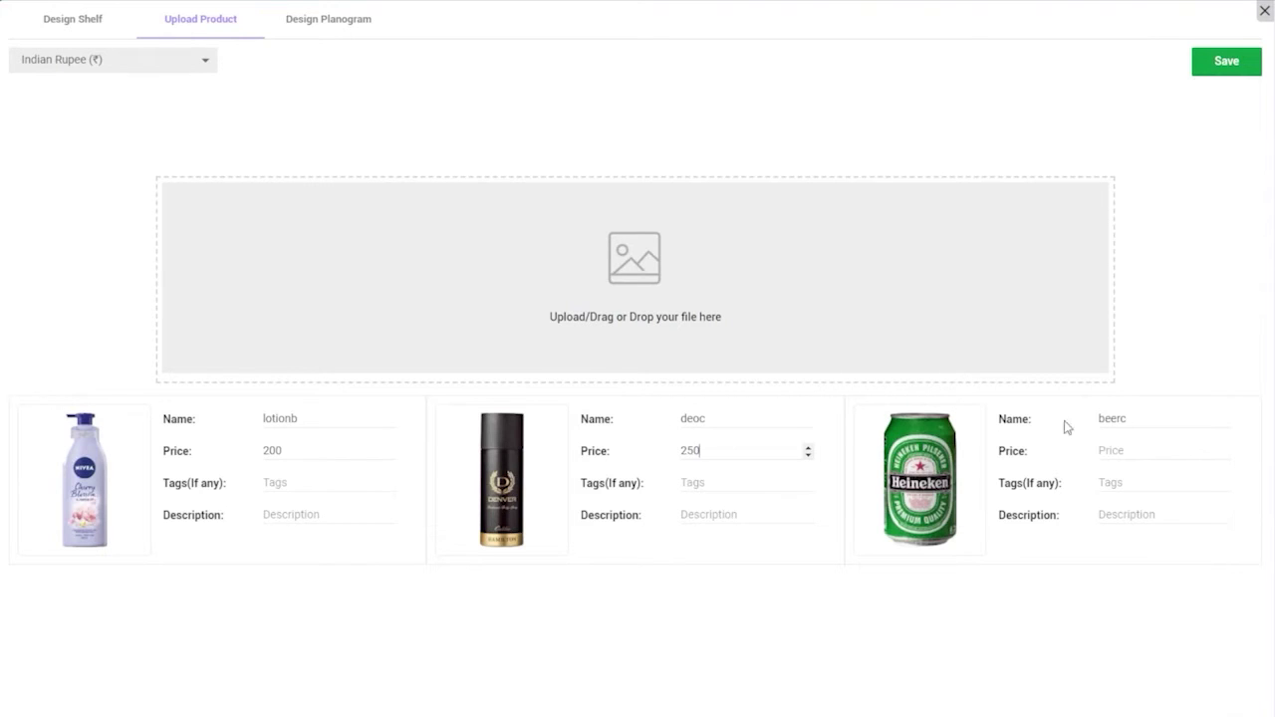
click(1118, 454)
click(1224, 64)
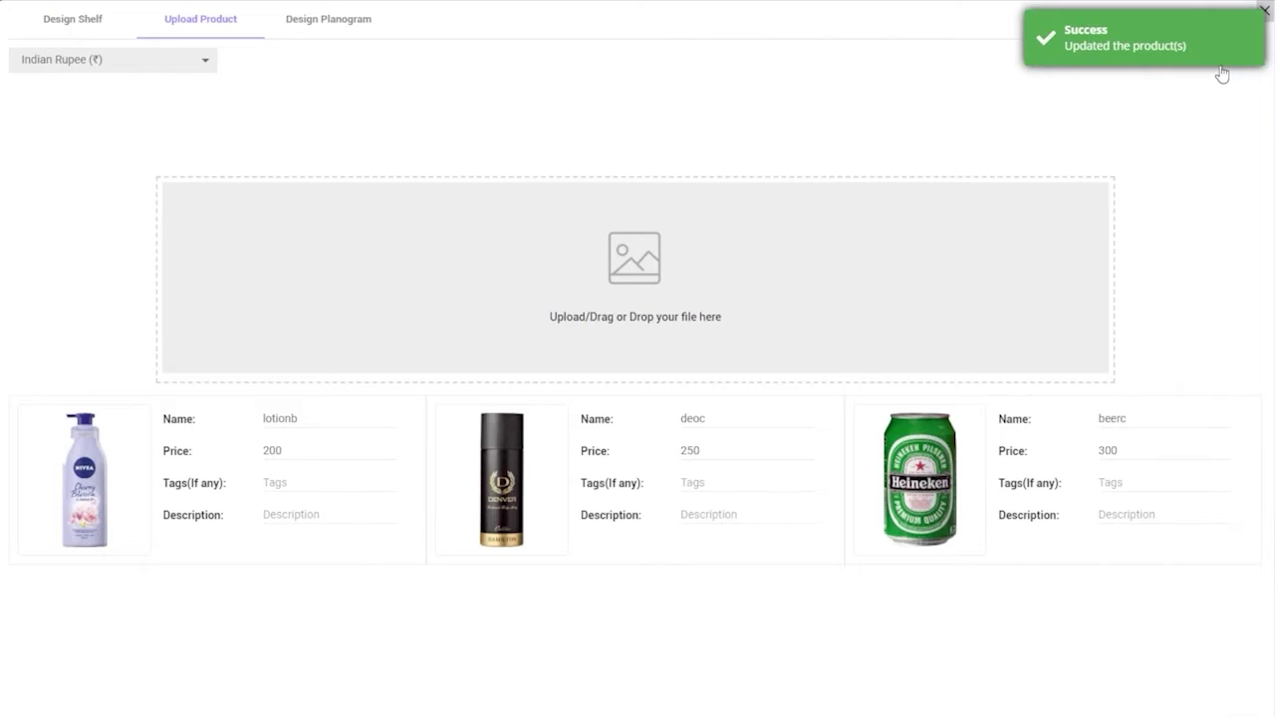
Open the planogram design, place the lotion on the fourth shelf and fill the third and fourth shelves with copies of it
click(89, 29)
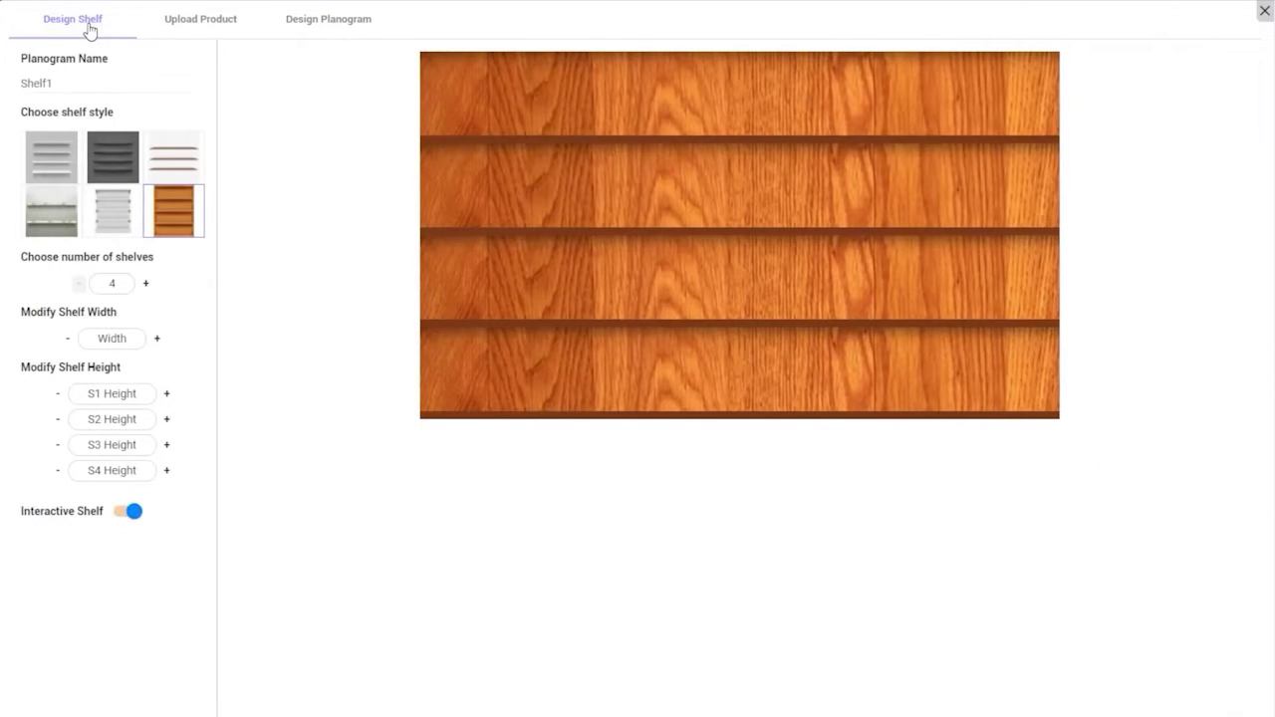
click(329, 20)
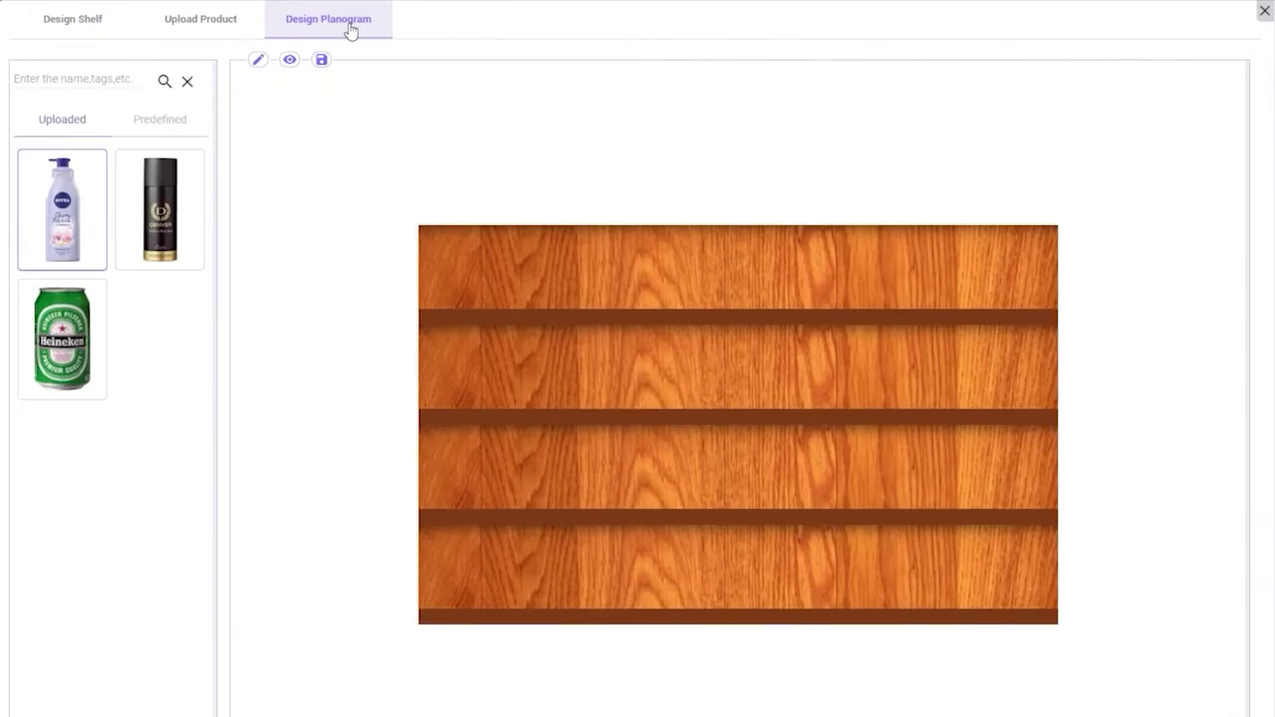
click(62, 209)
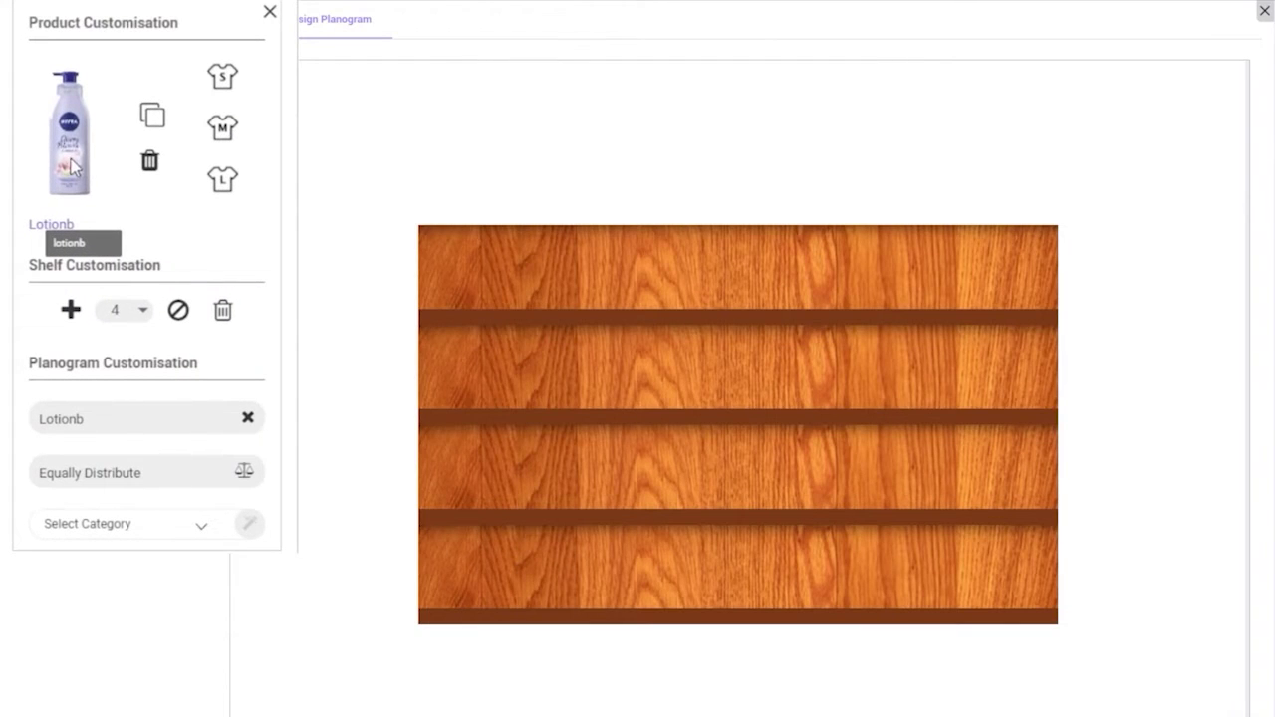
drag(461, 586, 463, 586)
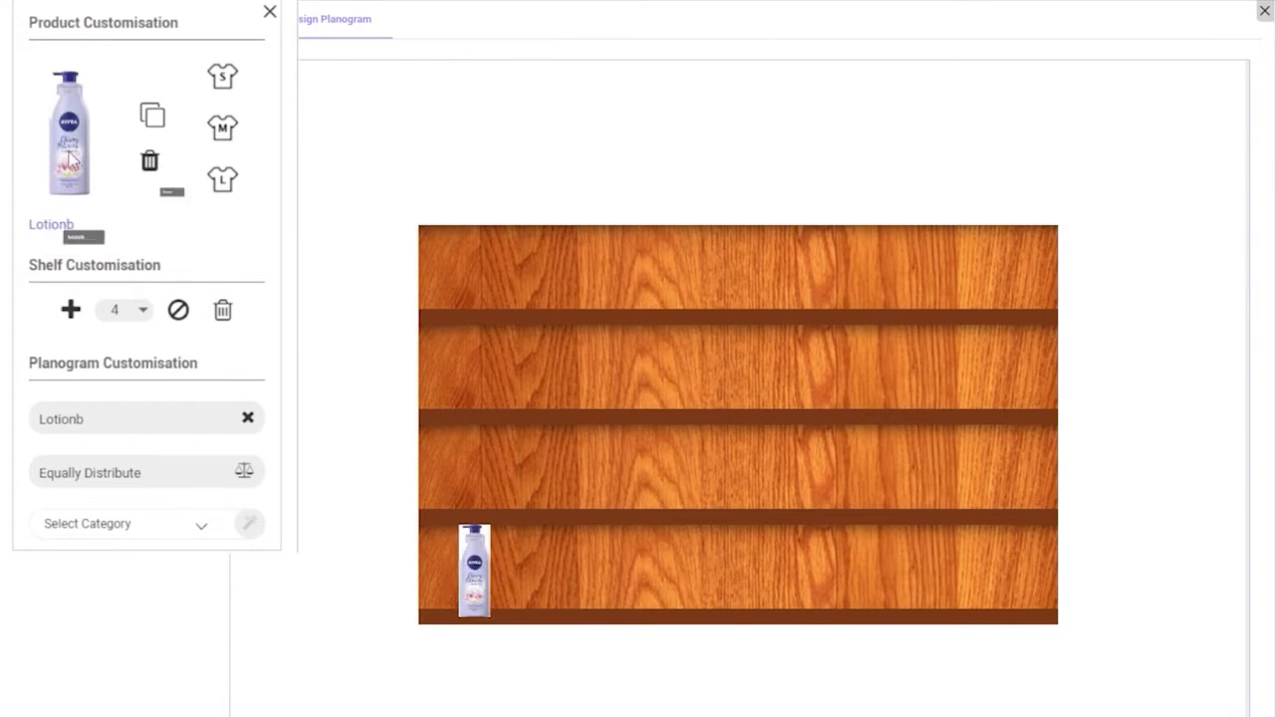
click(155, 120)
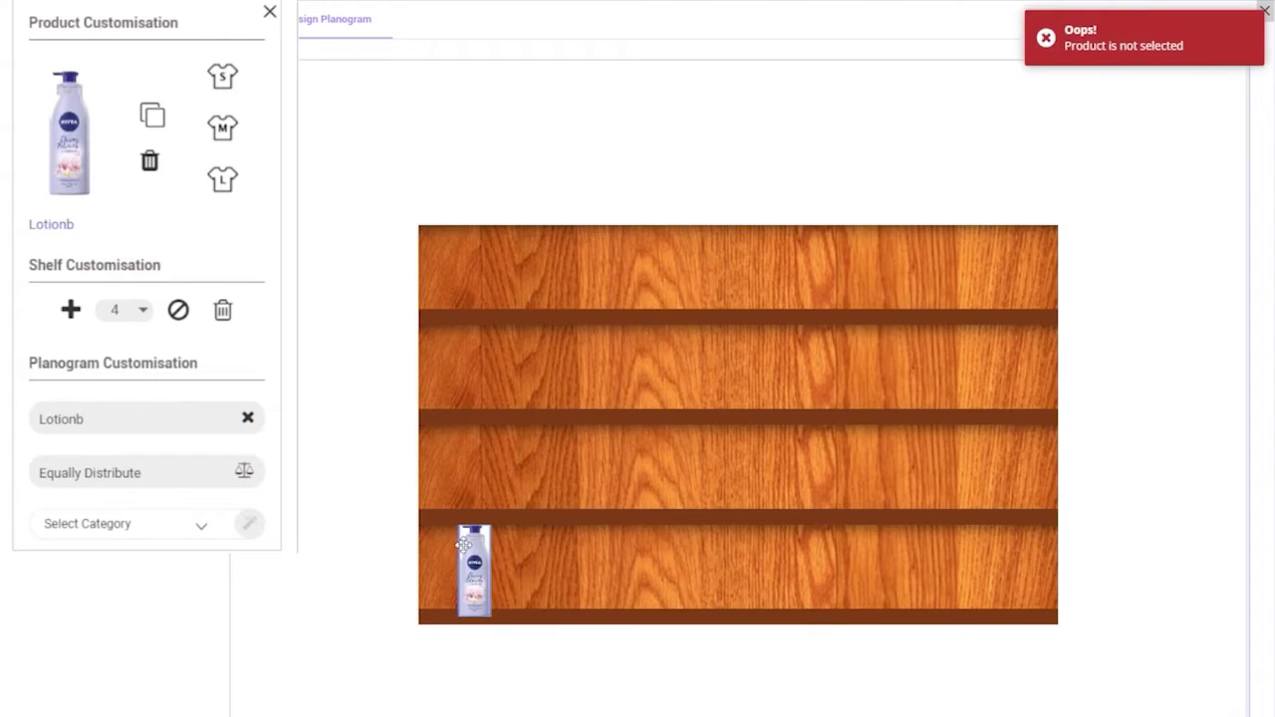
click(154, 119)
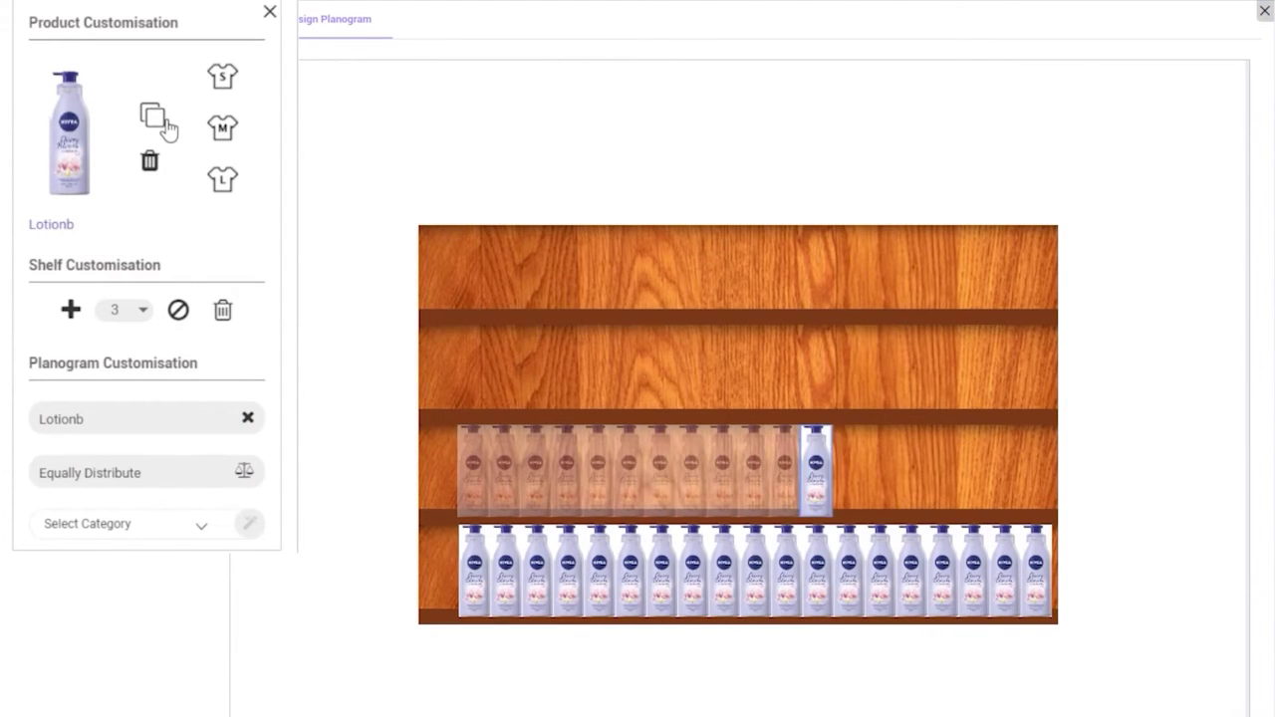
Place the deodorant on the planogram's second shelf and fill that shelf with copies of it
click(269, 11)
click(169, 199)
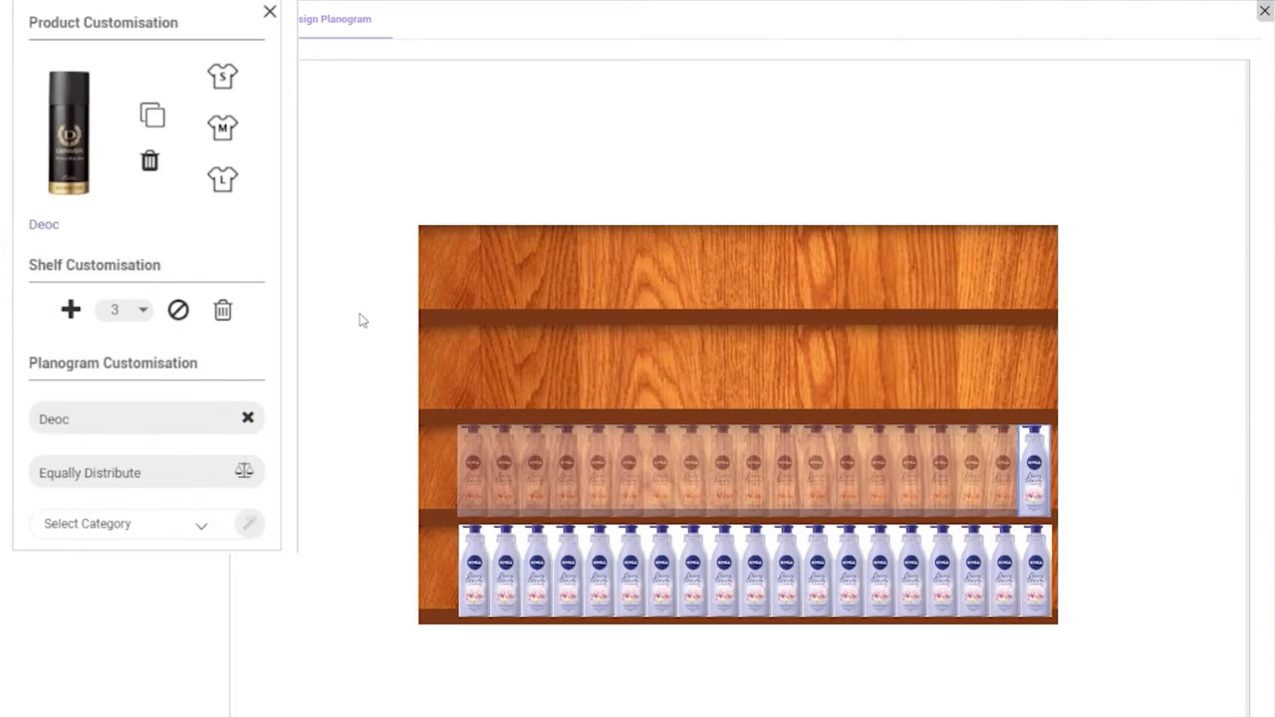
click(152, 114)
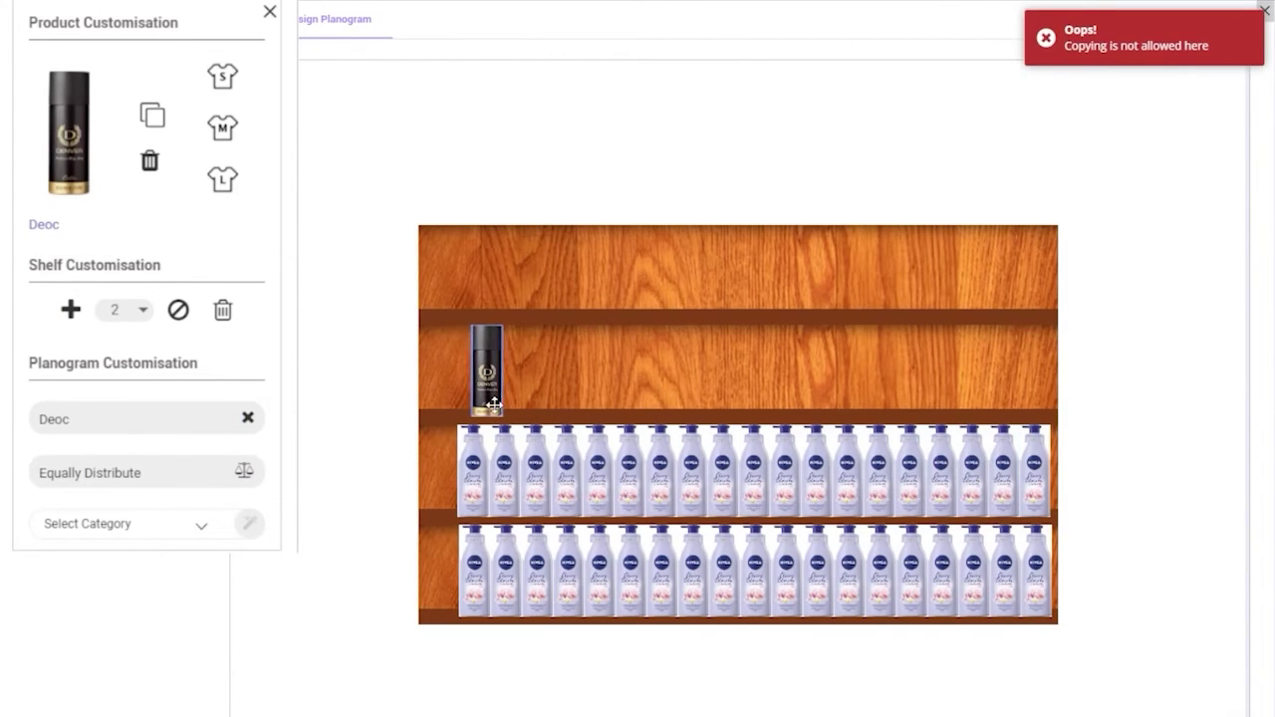
click(152, 114)
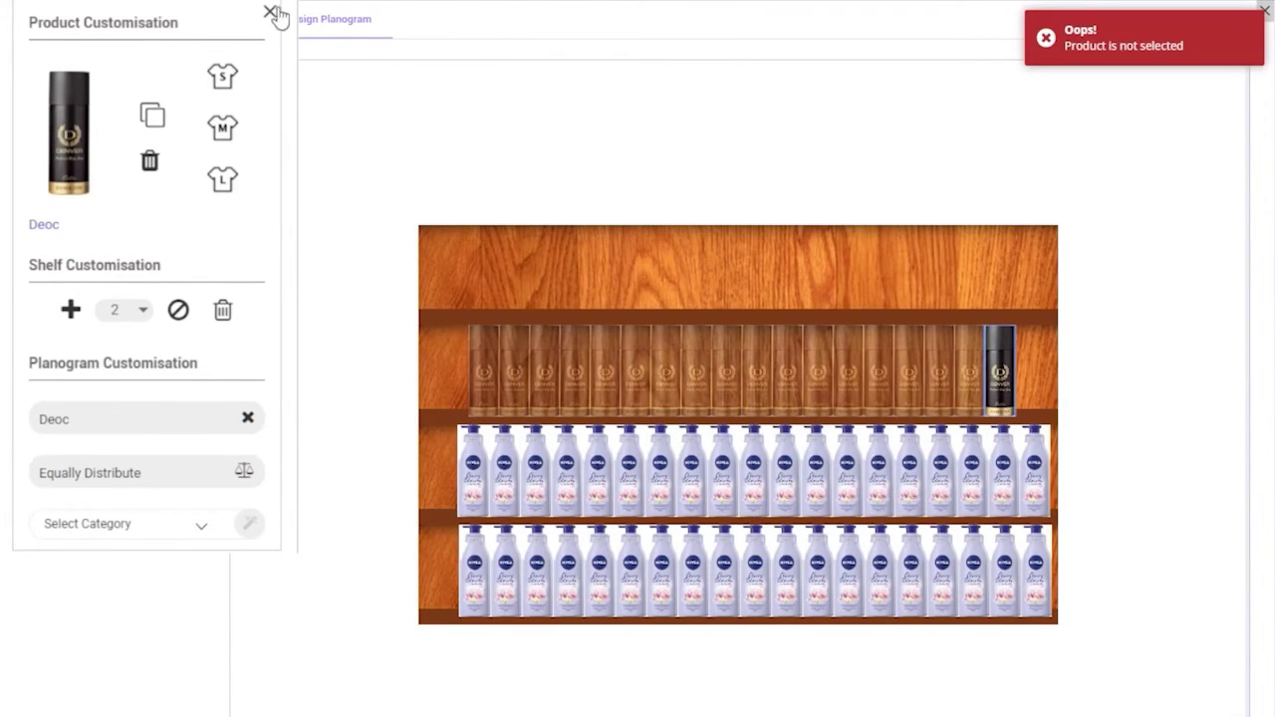
Place the beer can on the planogram's first shelf and fill that shelf with copies of it
click(269, 11)
click(92, 339)
drag(114, 127, 456, 265)
click(164, 123)
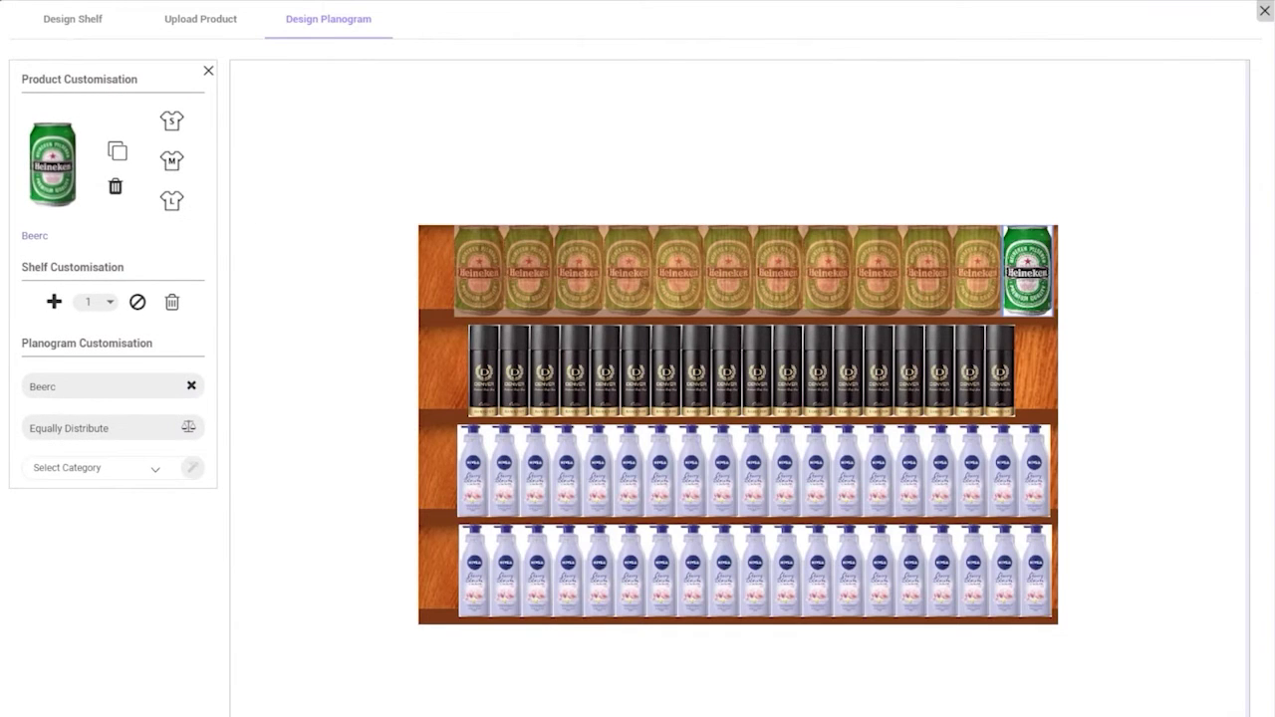
click(208, 70)
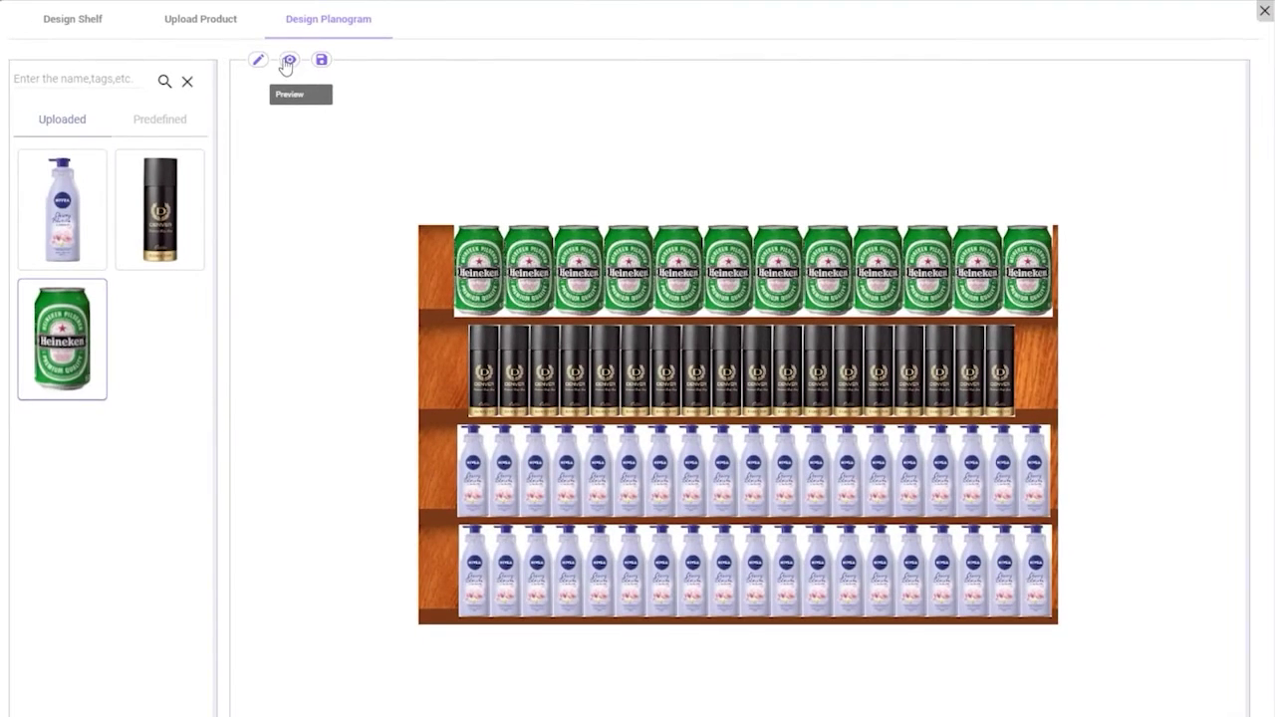
Preview the interactive planogram and test adding the beer can to the shopping cart
click(288, 60)
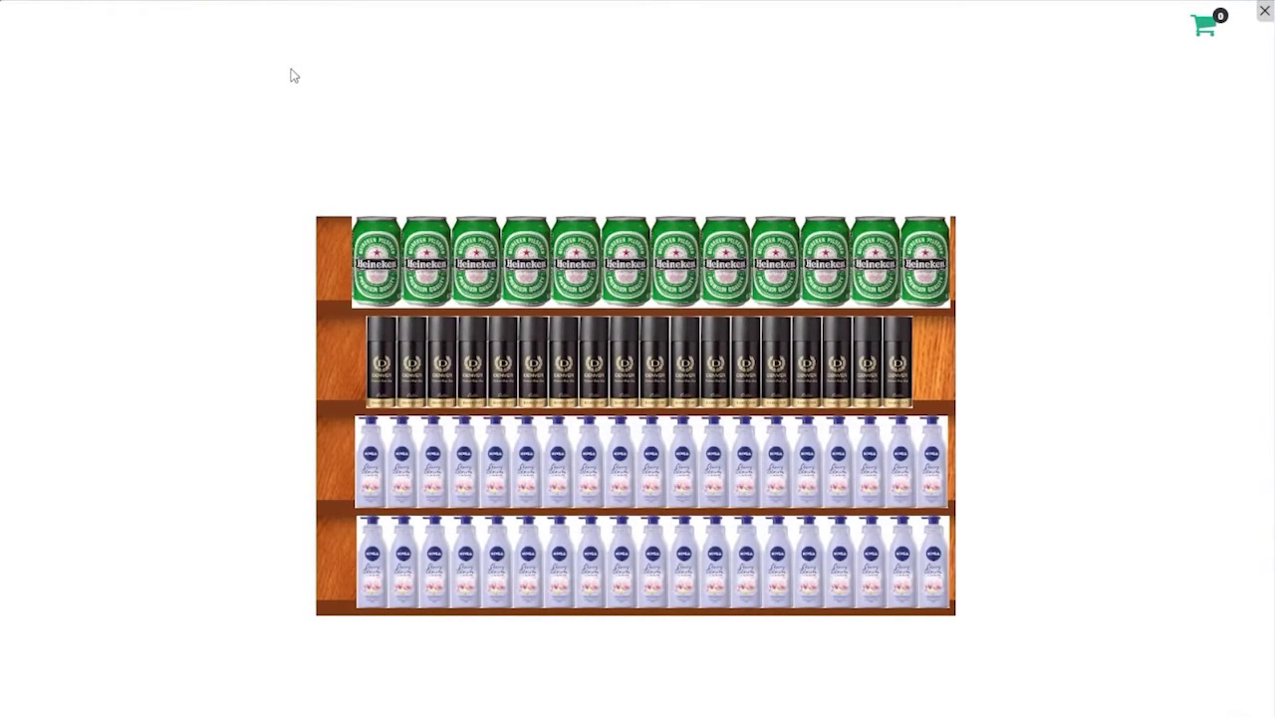
click(626, 288)
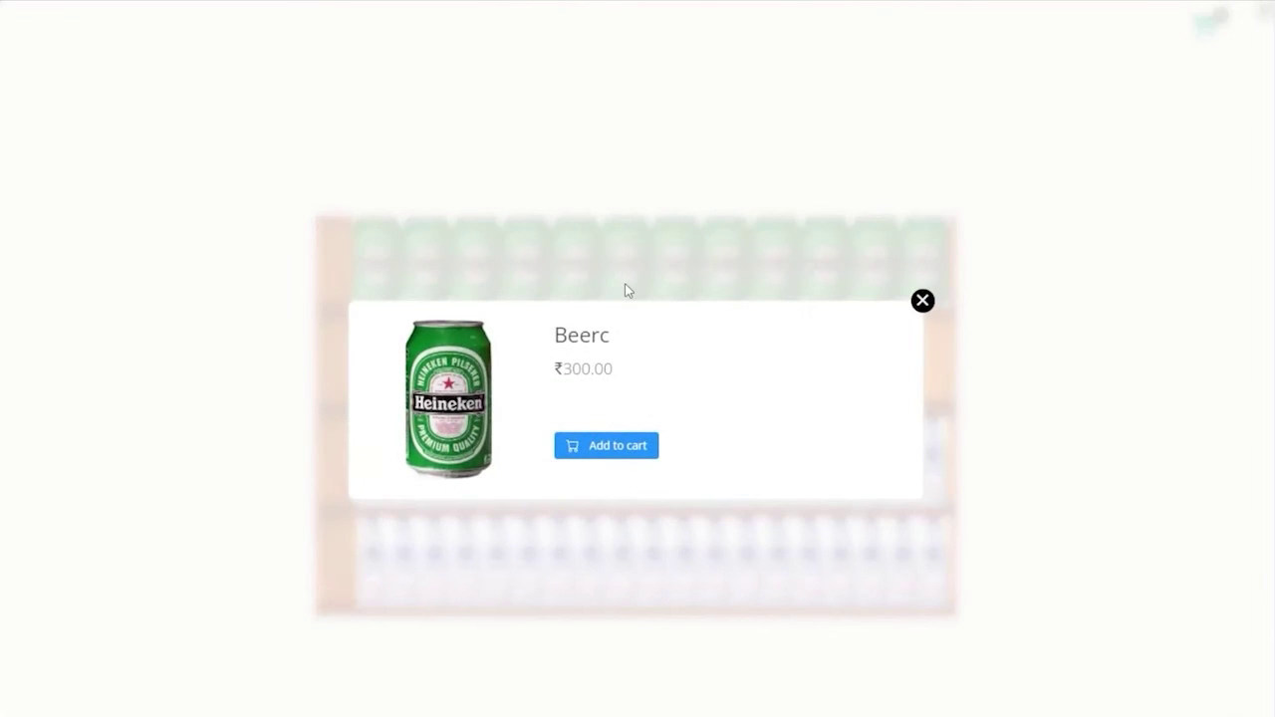
click(602, 448)
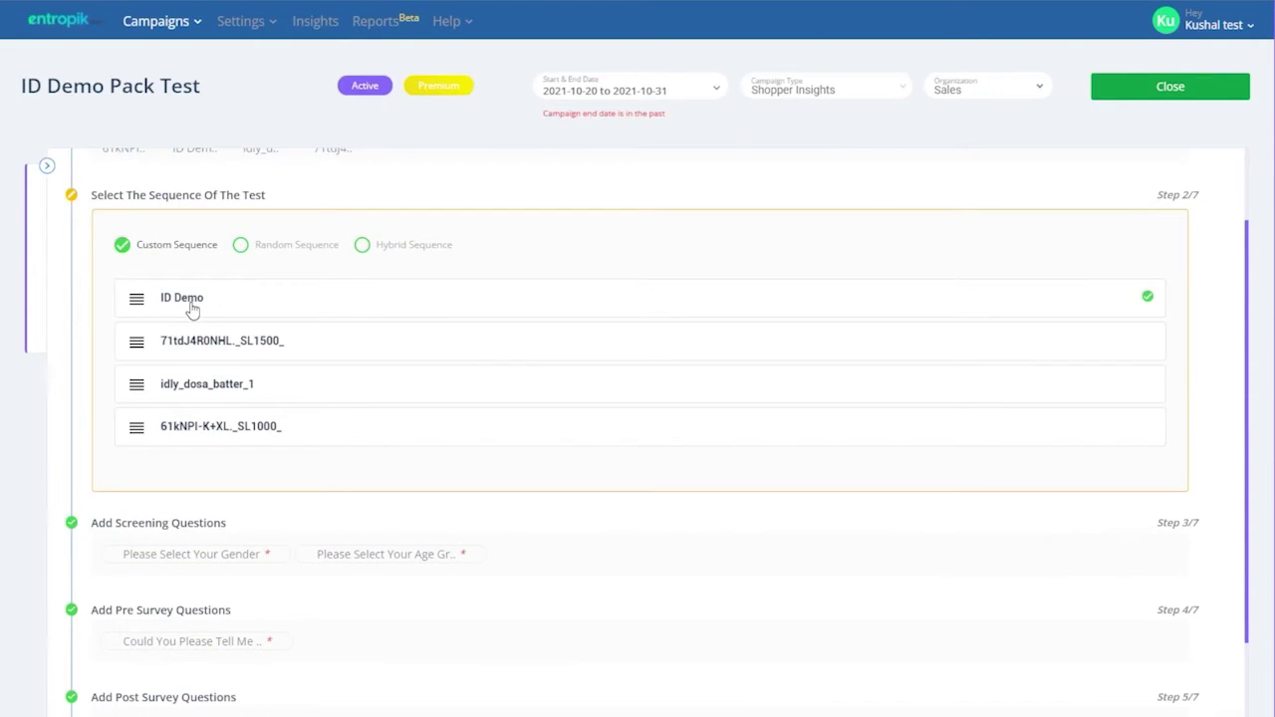
Move ID Demo to third place in the test sequence, try the random and hybrid modes, and return to Custom Sequence
mouse_move(192, 310)
mouse_down()
mouse_move(206, 437)
mouse_move(205, 304)
mouse_up()
click(240, 245)
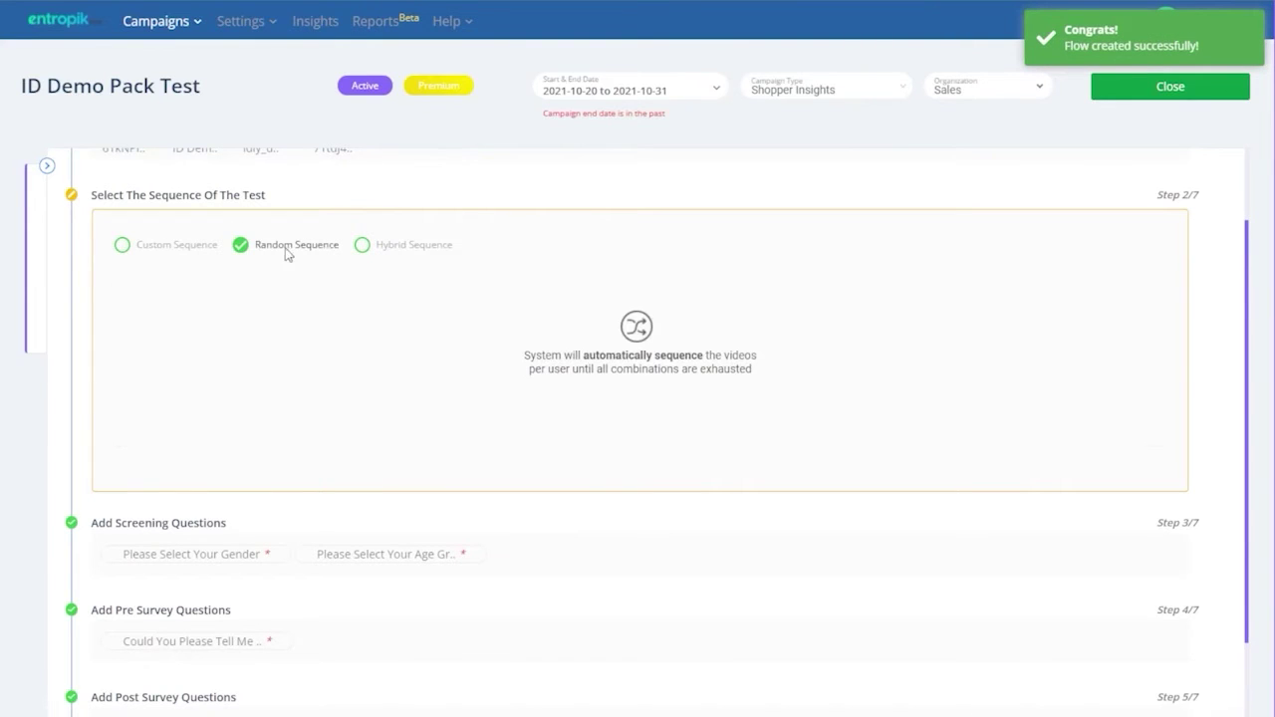
click(361, 245)
click(121, 244)
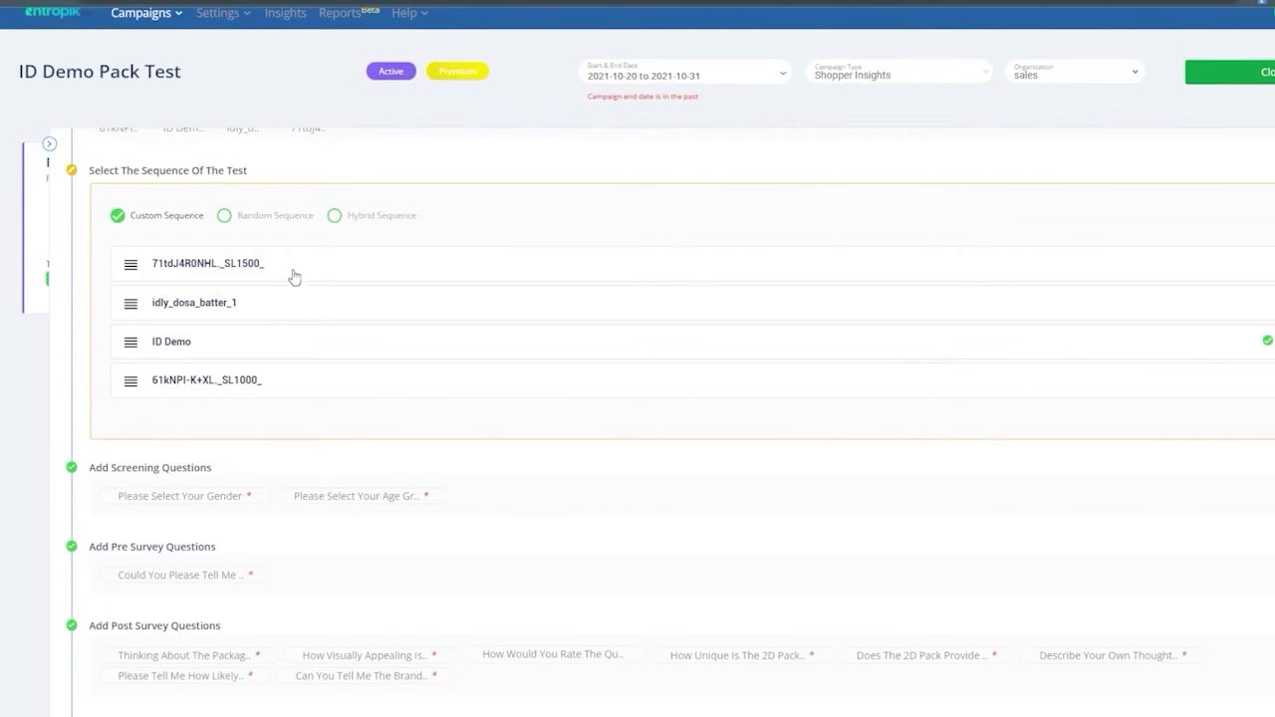
click(204, 178)
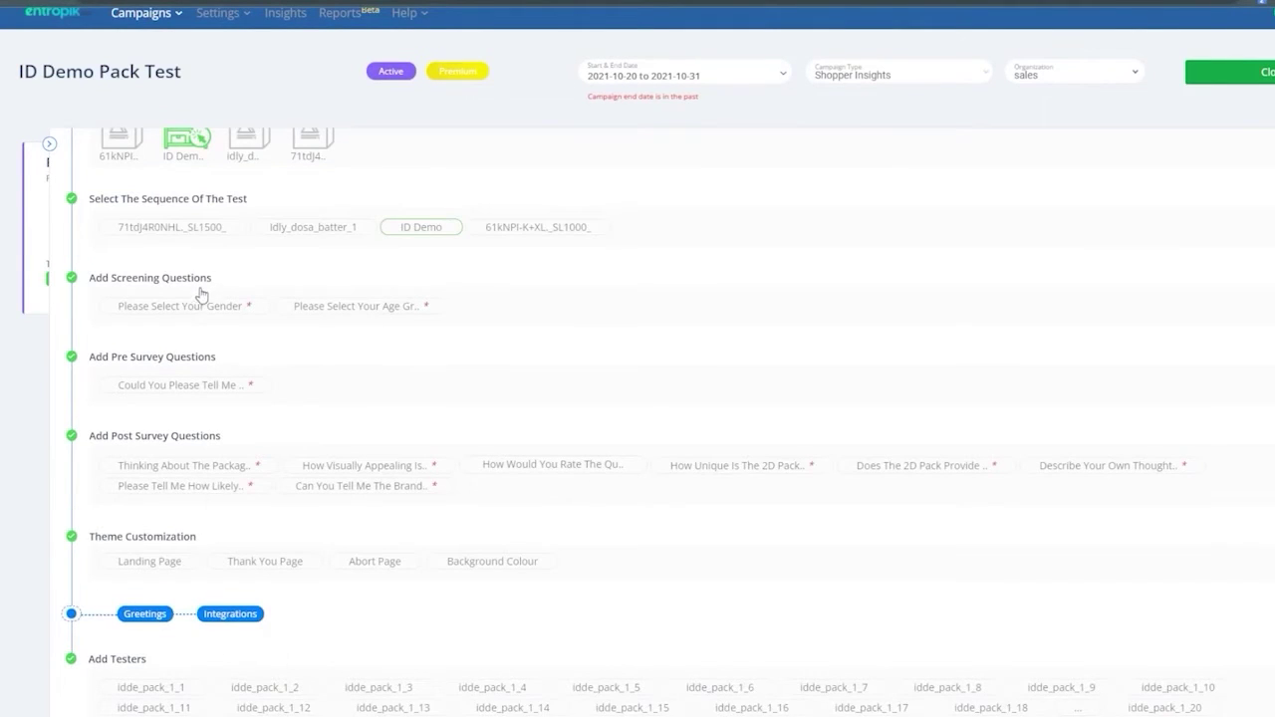
Review the screening questions with their valid answers and the pre-survey question with its answer options
scroll(144, 272, down, 1)
click(149, 257)
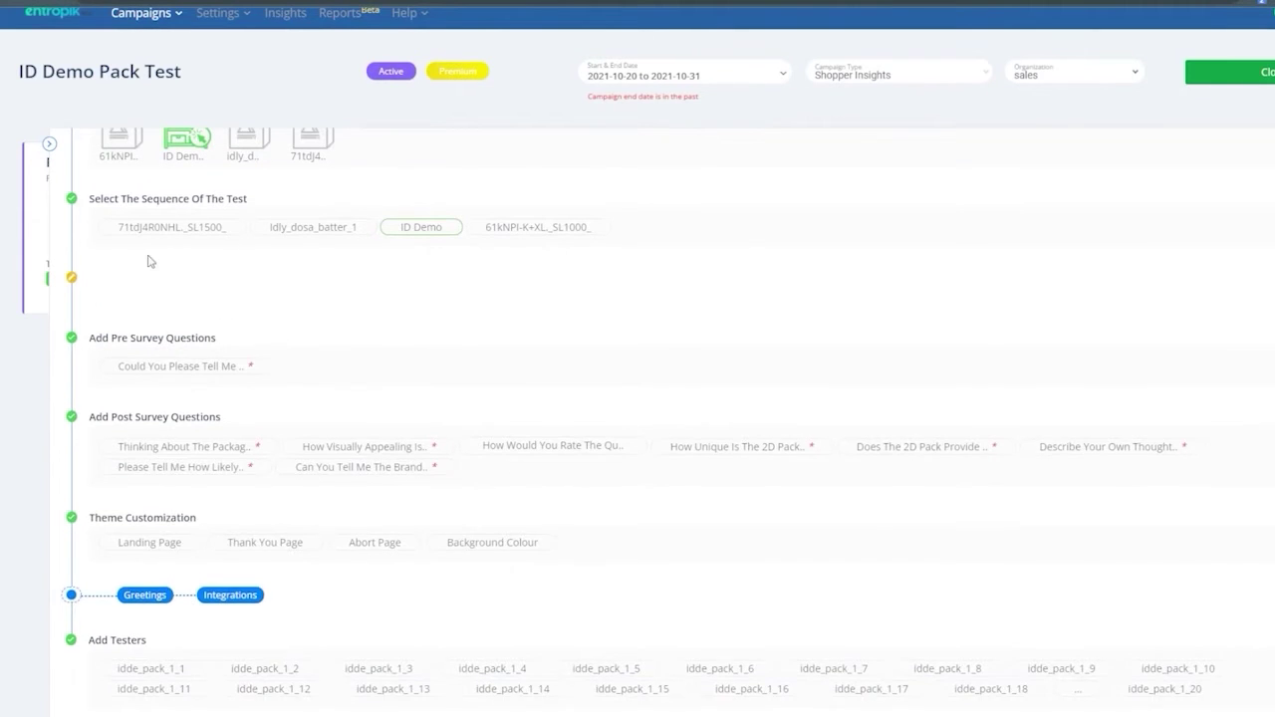
scroll(155, 301, down, 1)
scroll(151, 301, up, 2)
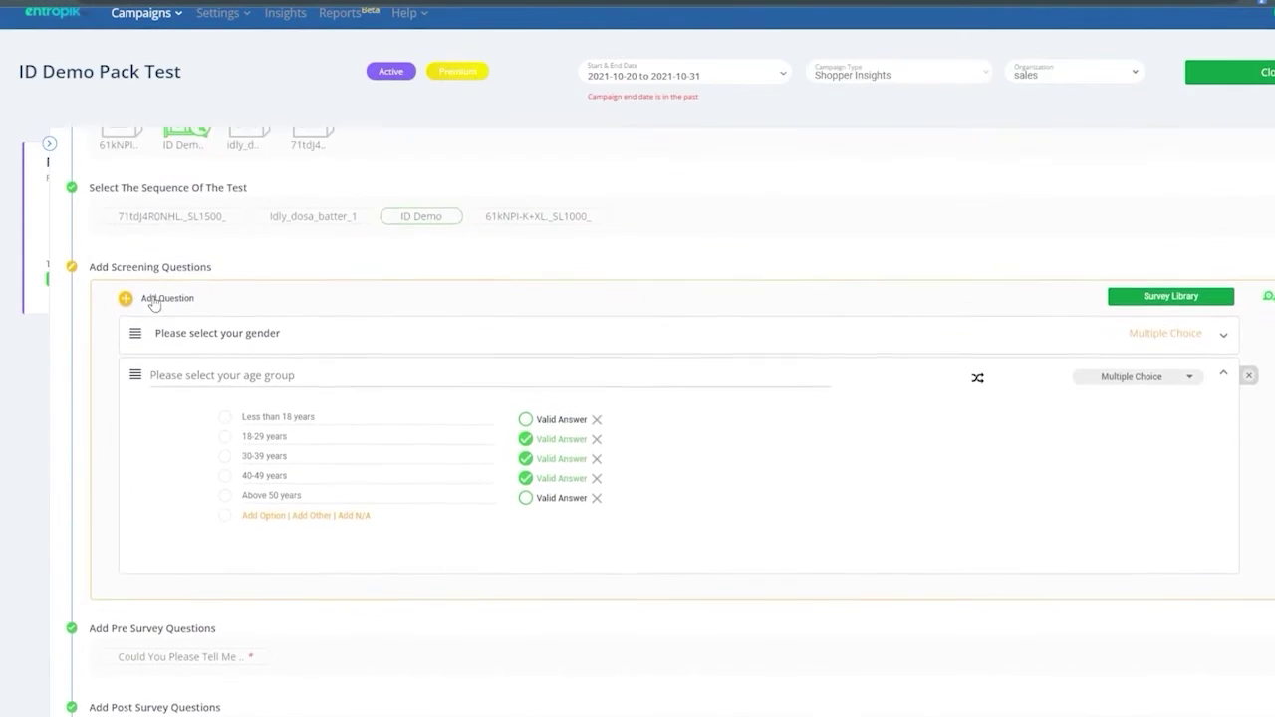
click(149, 316)
scroll(150, 325, down, 1)
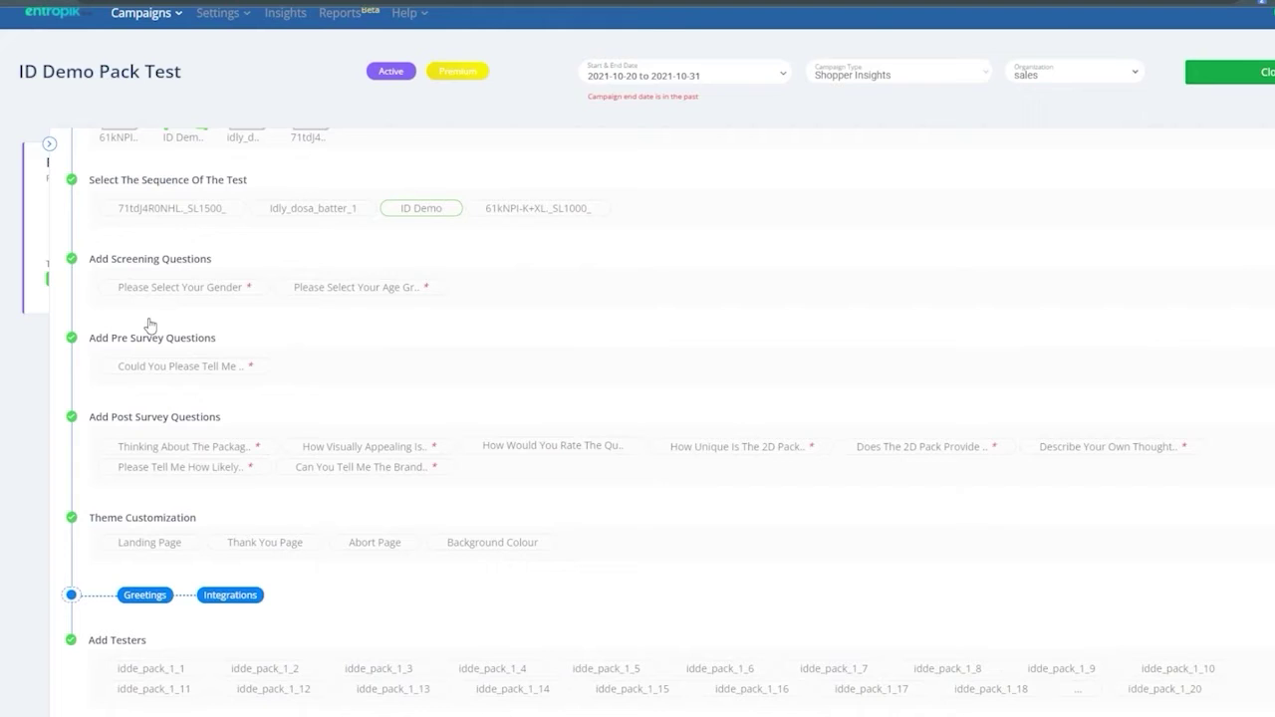
click(150, 340)
scroll(150, 343, down, 3)
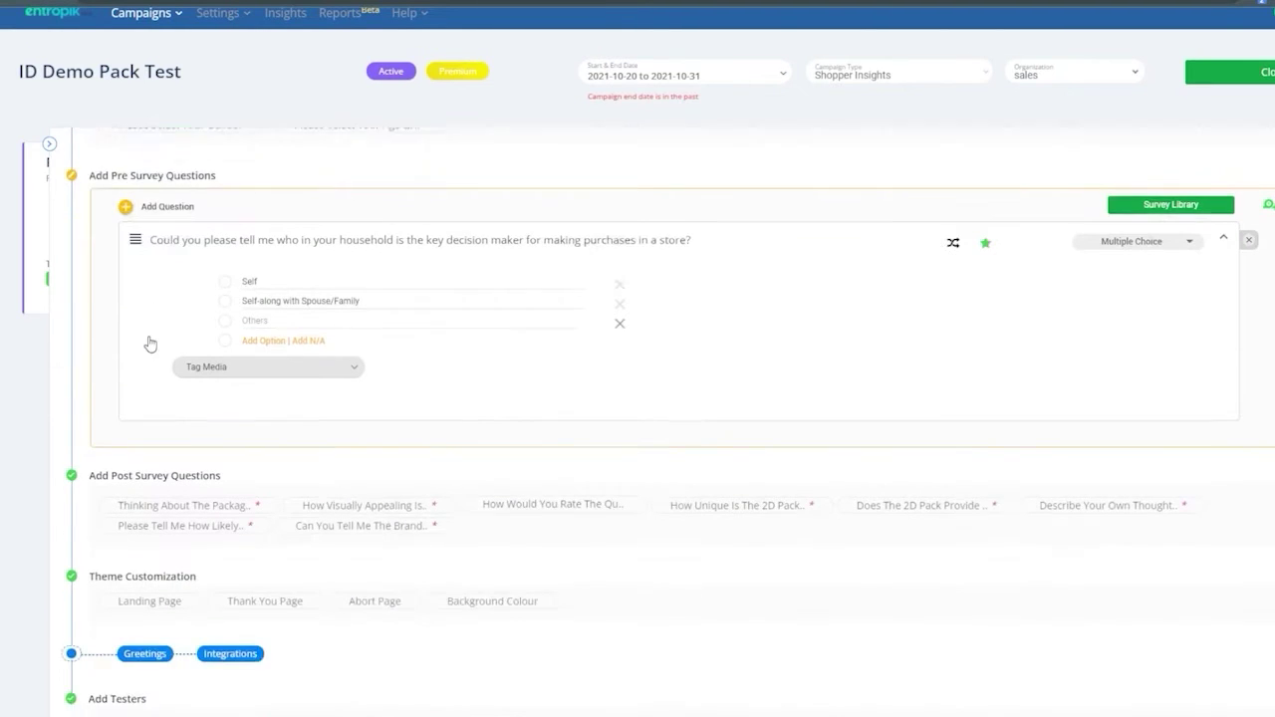
scroll(150, 359, up, 3)
click(150, 378)
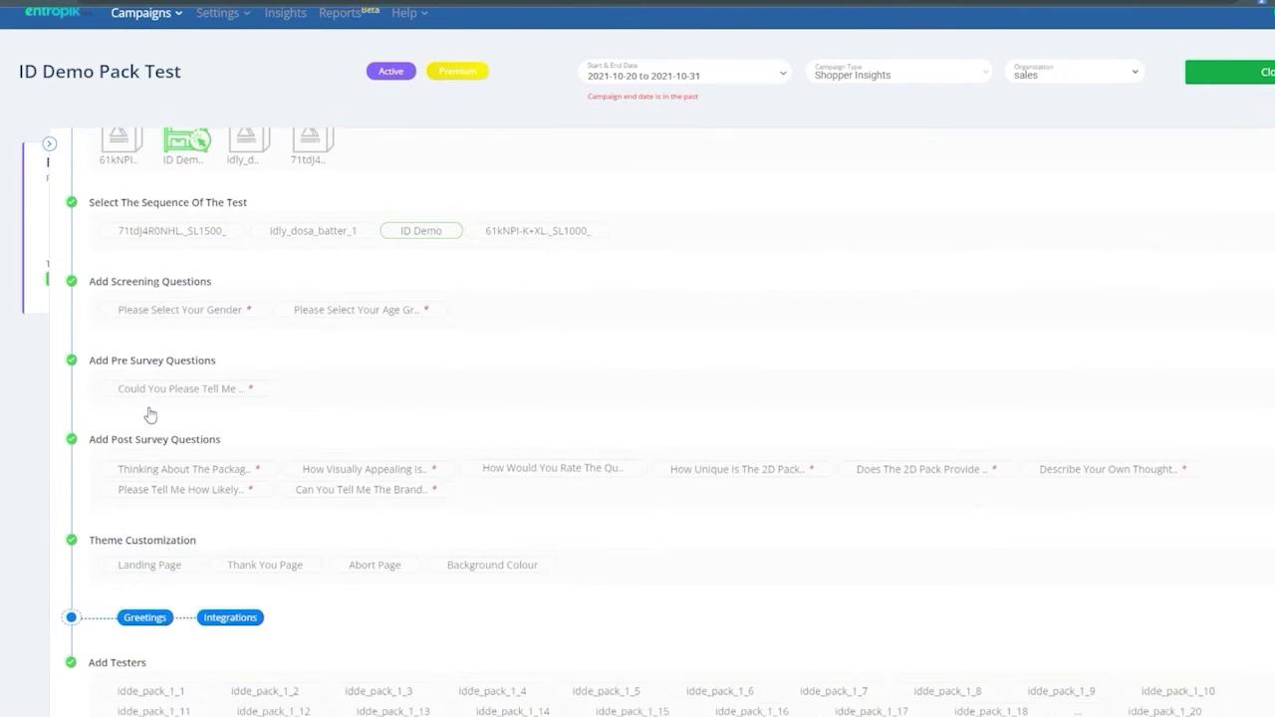
Add the first Purchase Intent question from the survey library, on likelihood to buy after viewing the pack design, to the post-survey questions
click(174, 426)
scroll(175, 426, down, 1)
scroll(1032, 308, up, 5)
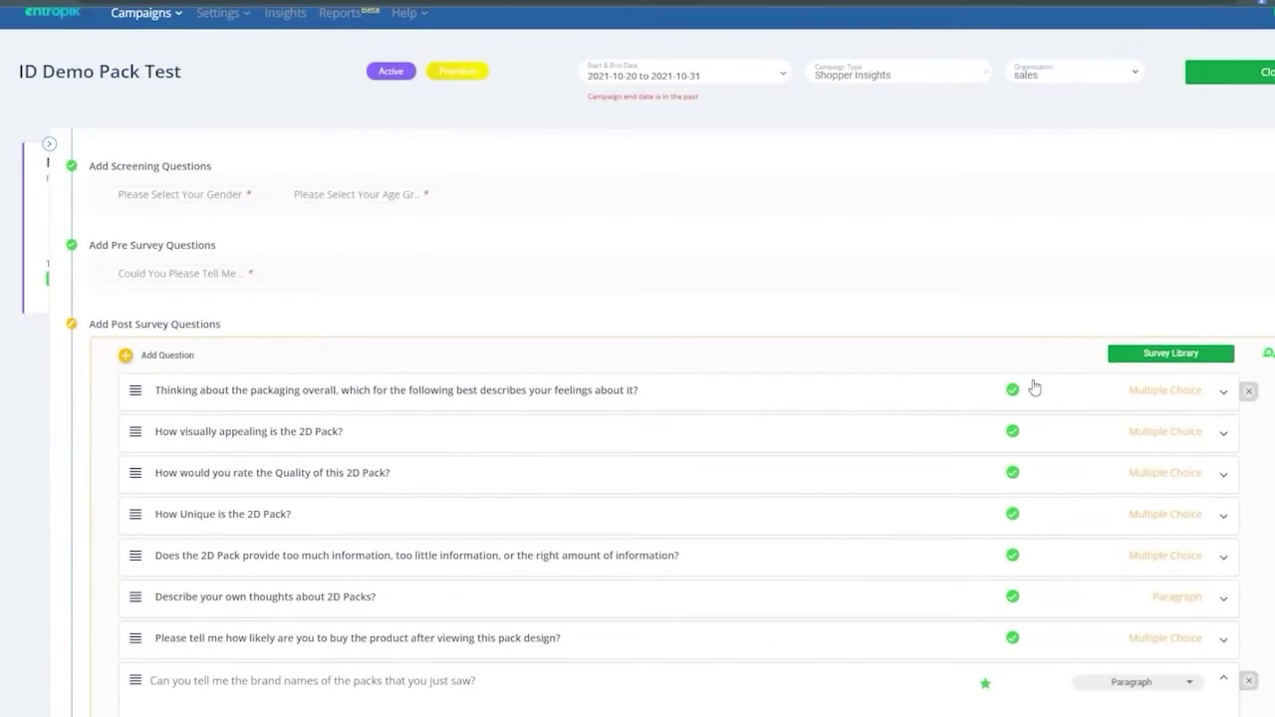
click(1126, 359)
scroll(364, 379, down, 2)
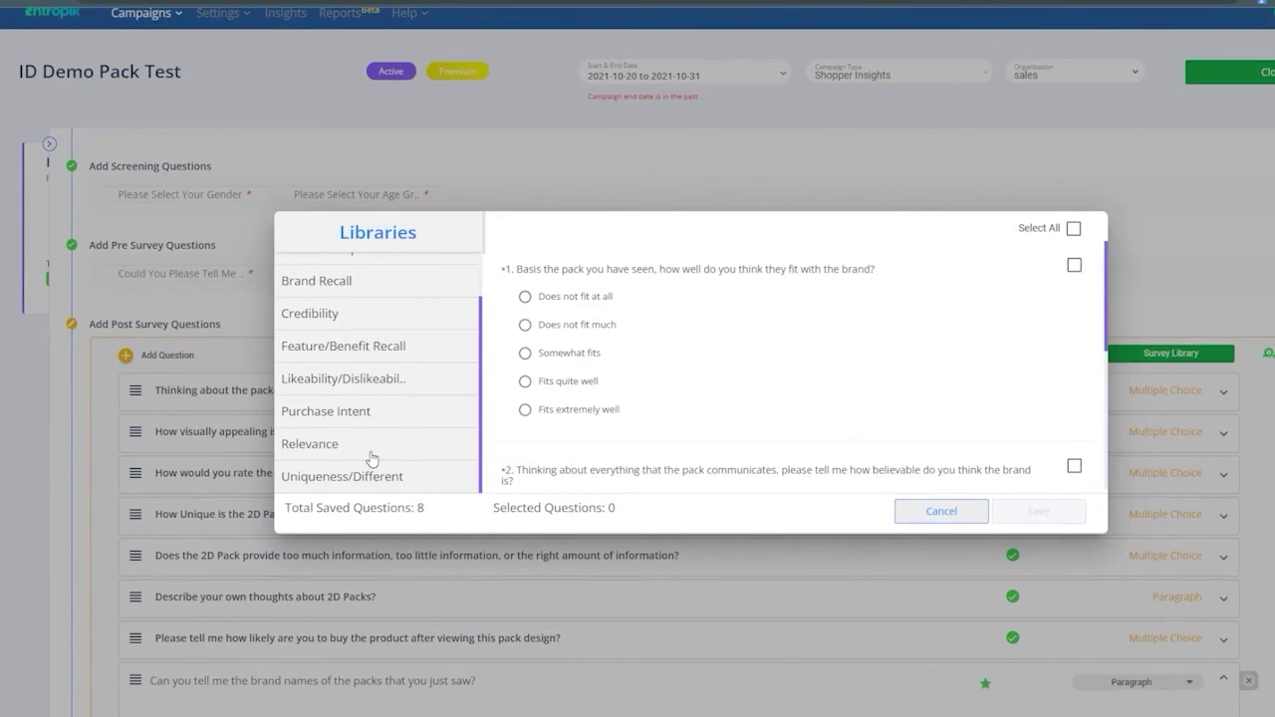
scroll(370, 458, up, 2)
click(350, 336)
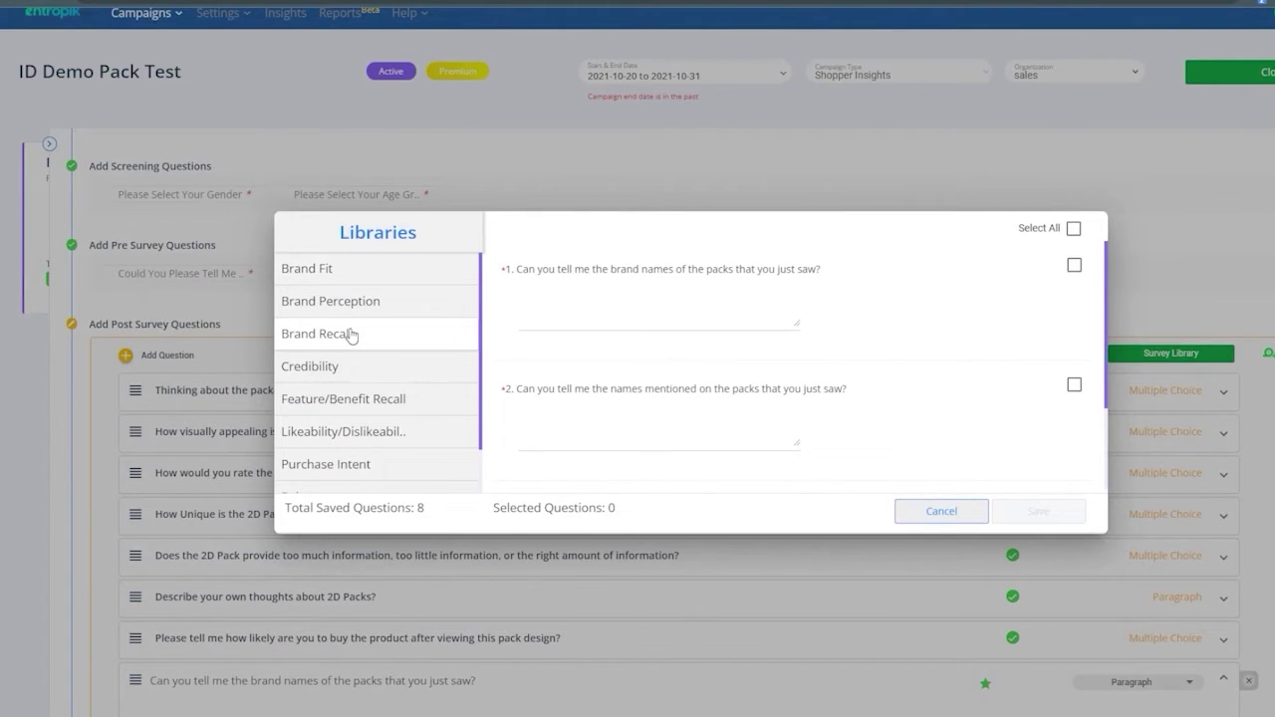
scroll(351, 336, down, 1)
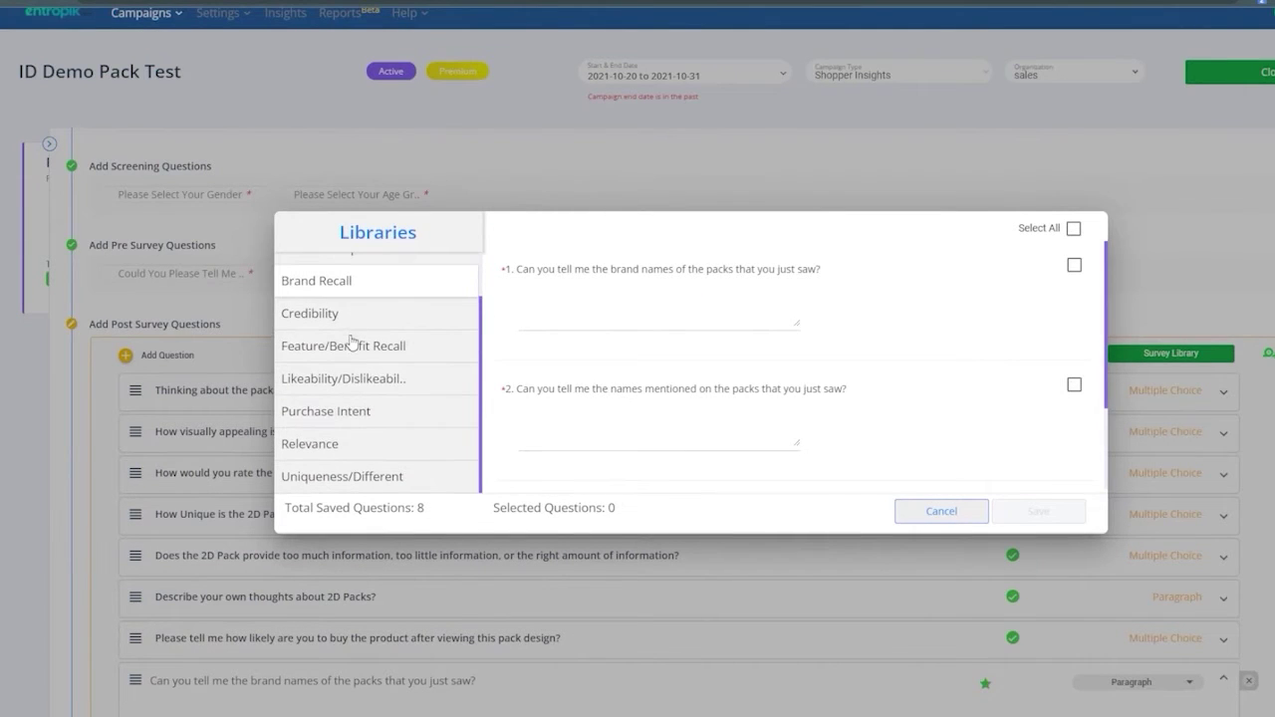
click(351, 413)
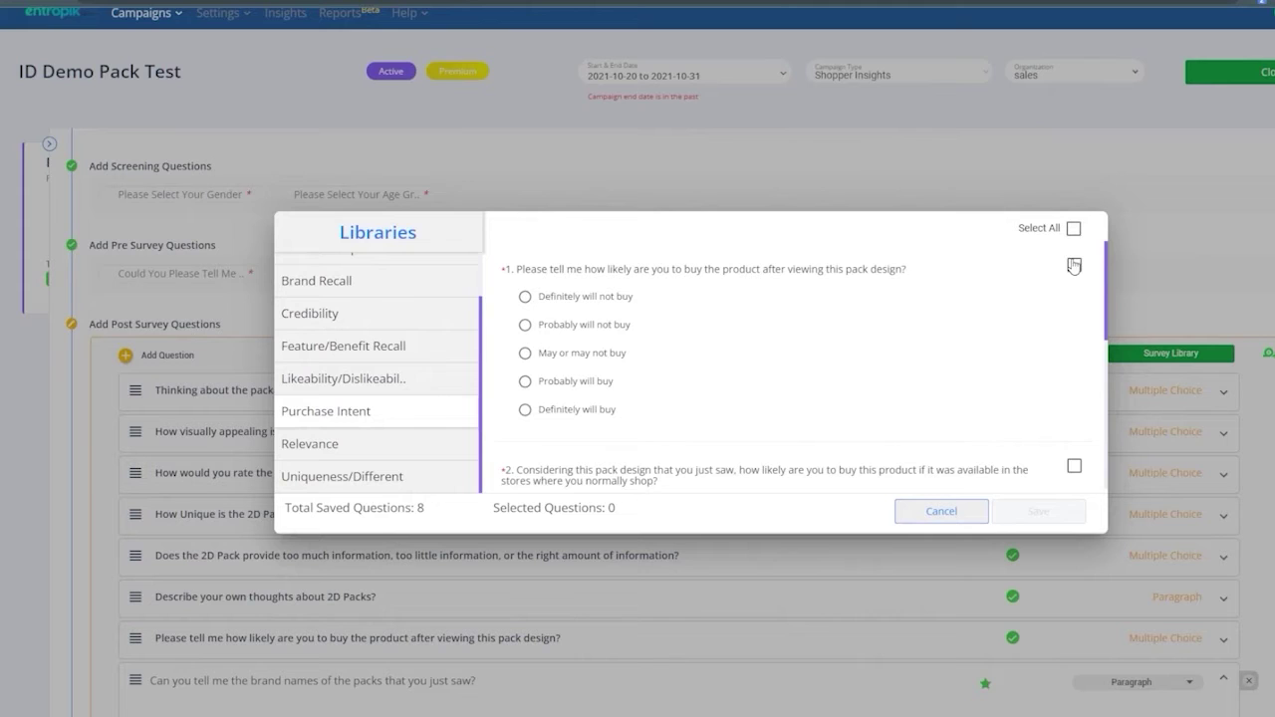
click(1074, 265)
click(1031, 513)
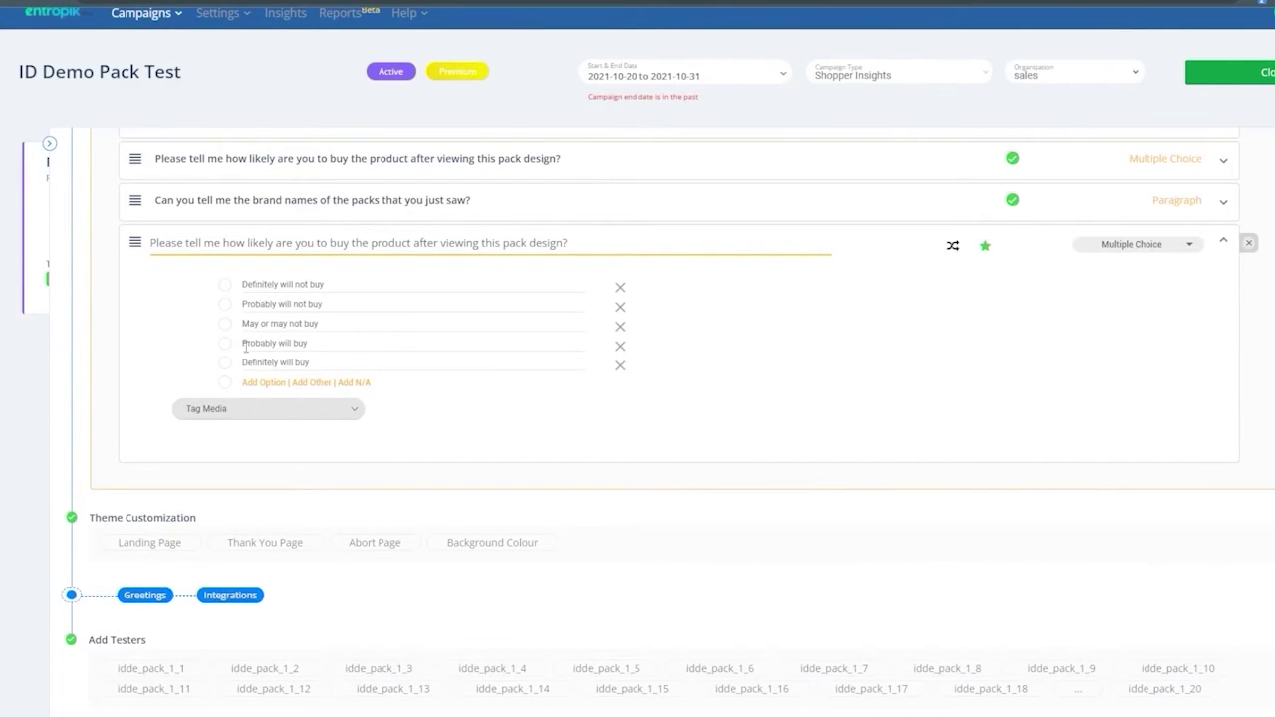
Tag a media stimulus to the newly added purchase-likelihood question in the post-survey section
click(286, 411)
click(256, 542)
scroll(1019, 472, up, 2)
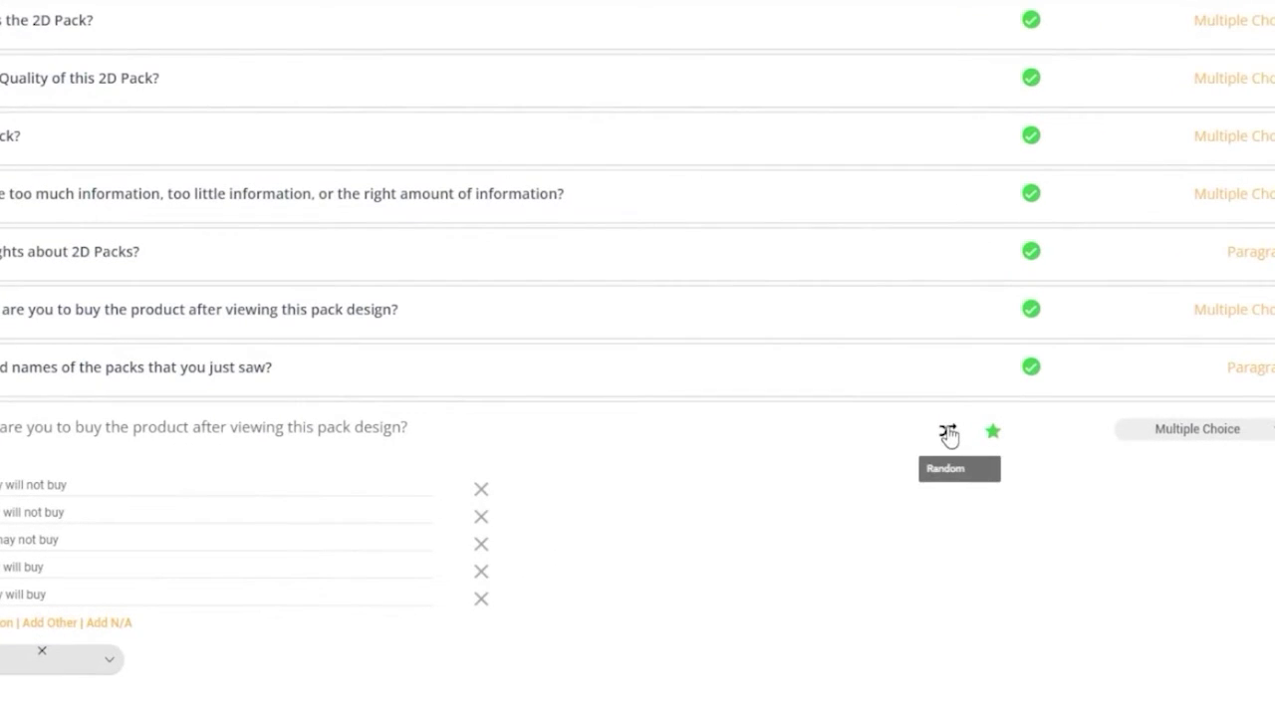
Try the random-order and mandatory toggles on the new purchase-likelihood question, and move "How Unique is the 2D Pack?" above the quality question
click(949, 434)
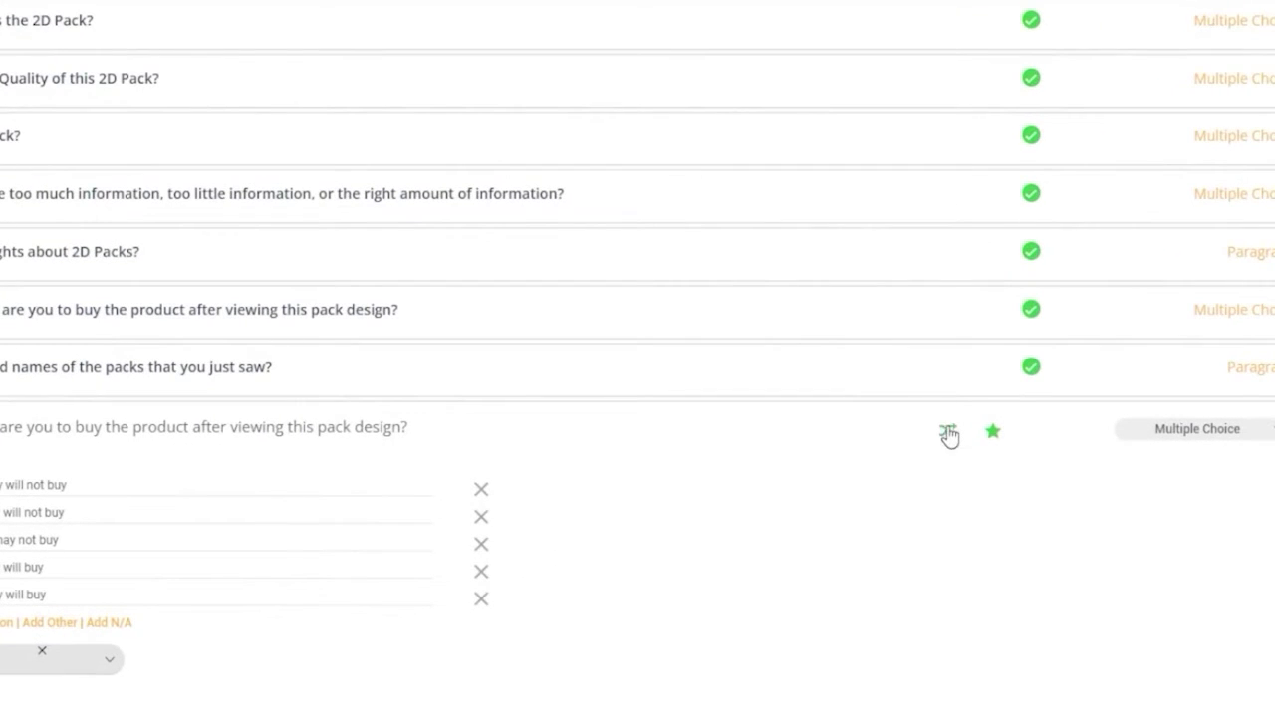
click(993, 434)
scroll(959, 518, up, 5)
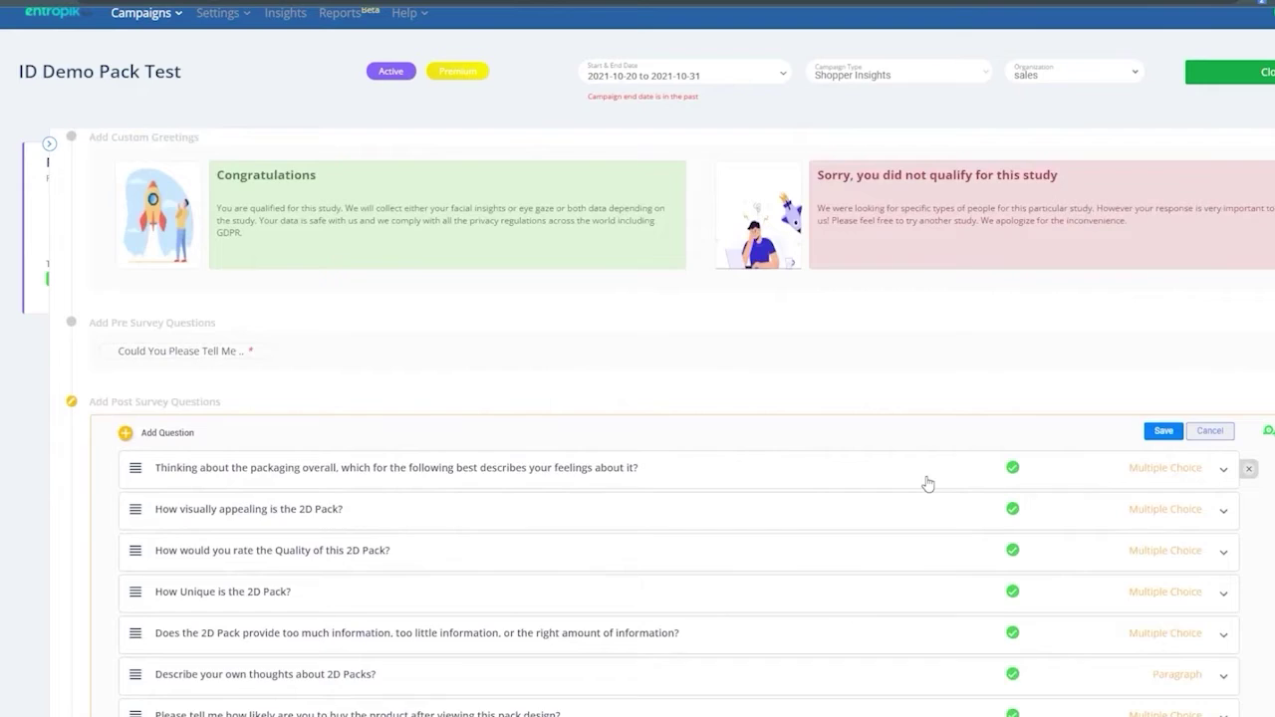
scroll(927, 484, down, 3)
drag(136, 447, 134, 405)
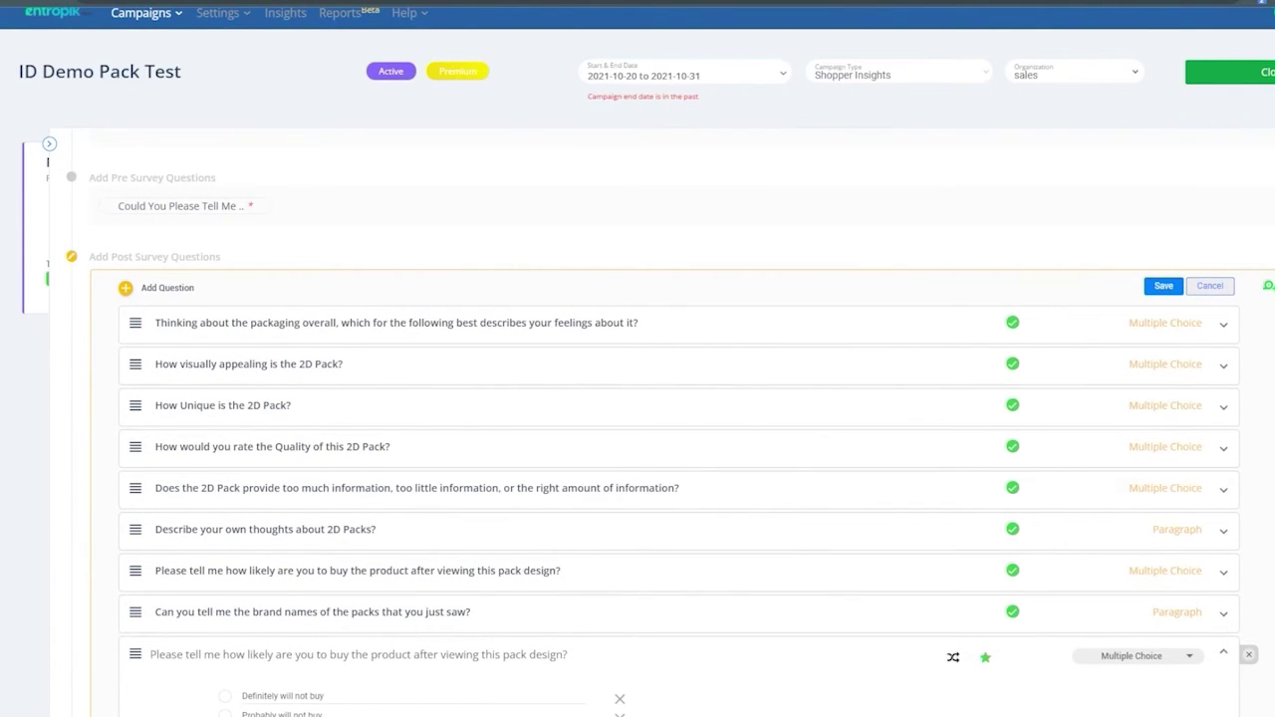
Review the tree map of the post-survey questions and the question types available for the purchase-likelihood question
click(1164, 286)
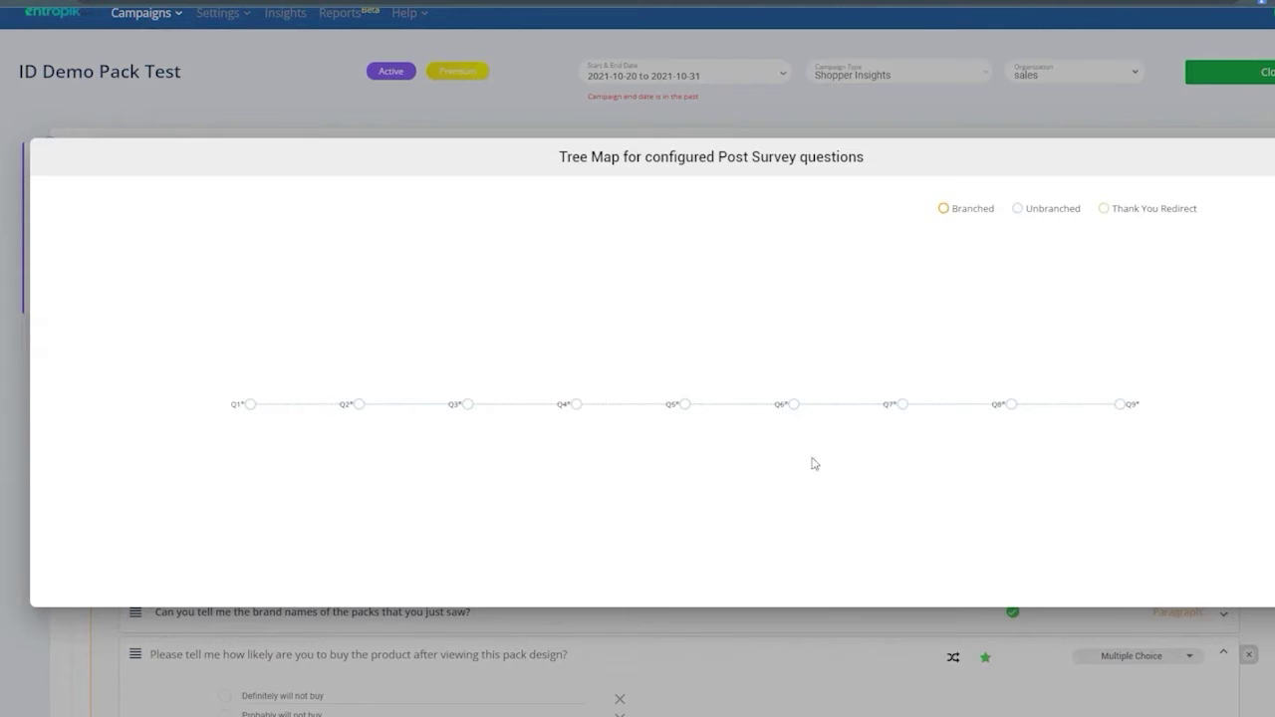
key(Escape)
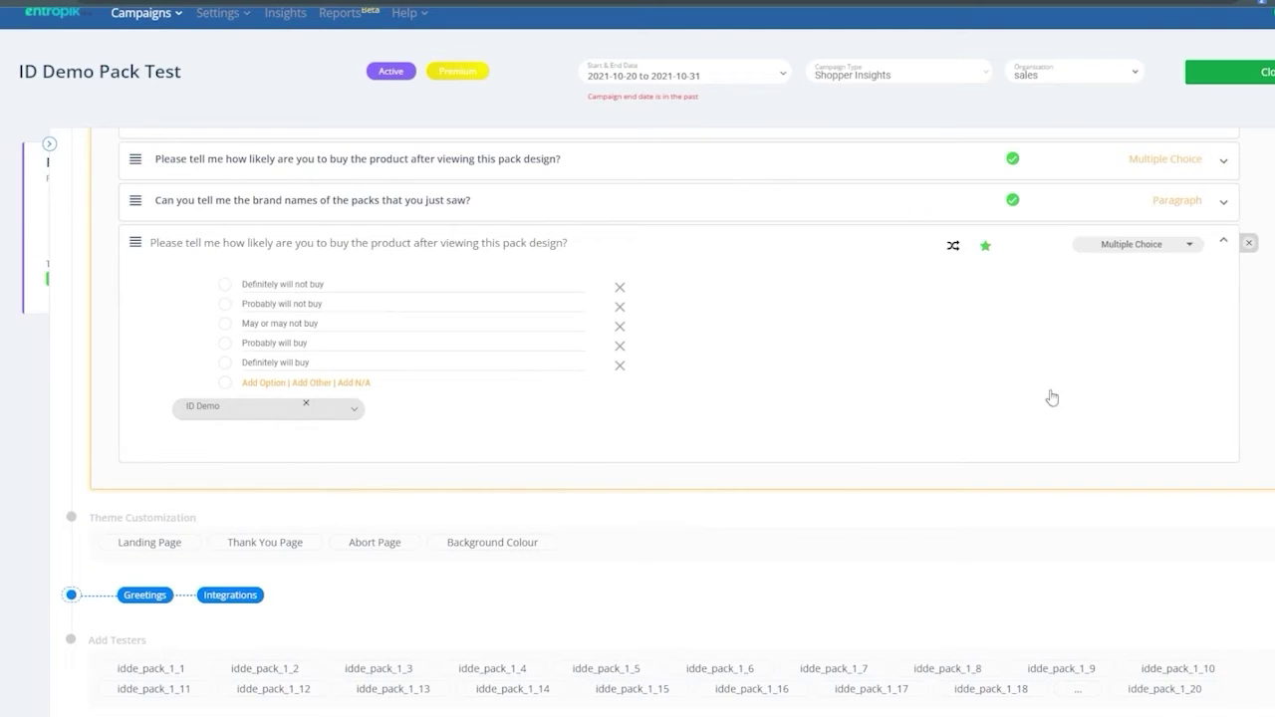
click(1153, 246)
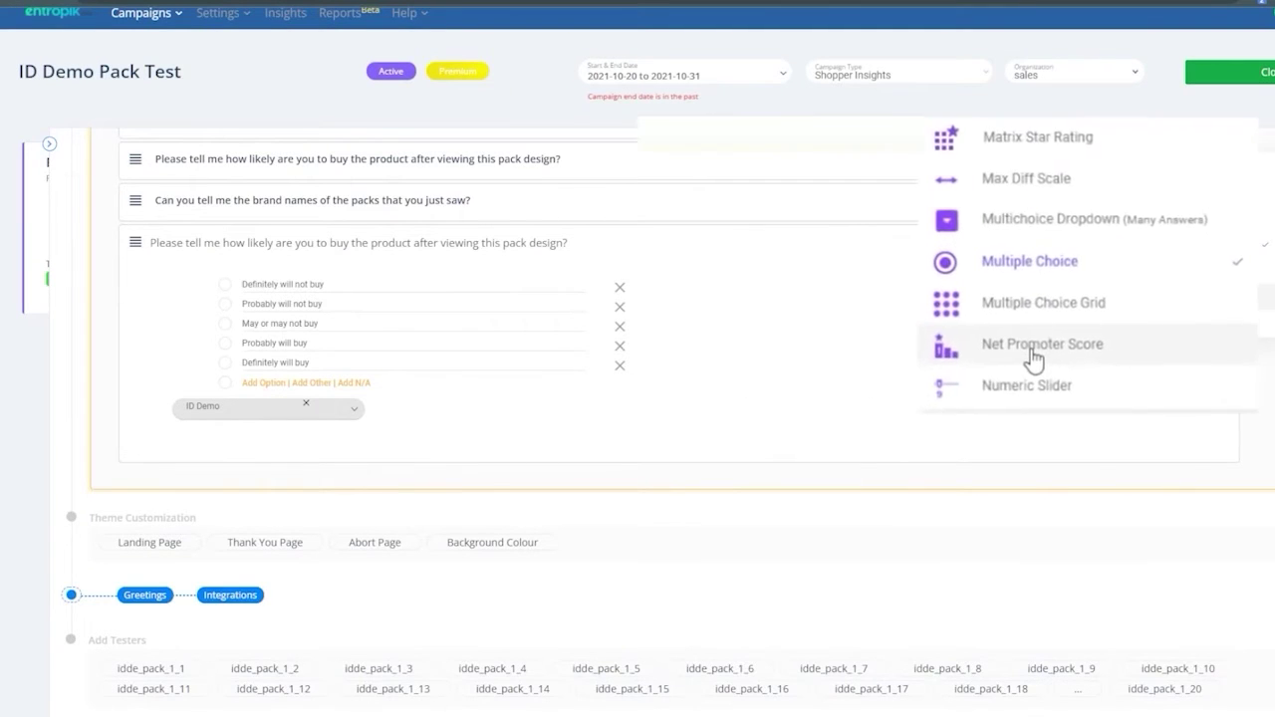
scroll(1145, 294, up, 3)
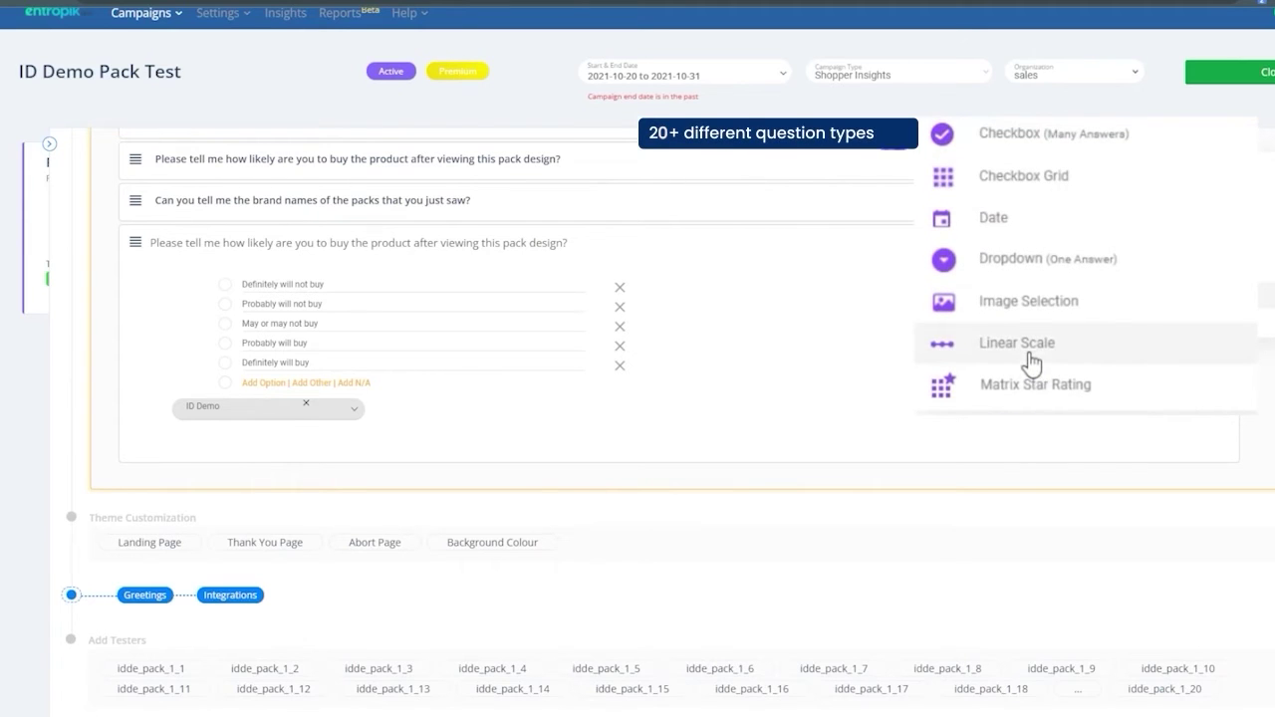
scroll(1031, 364, down, 6)
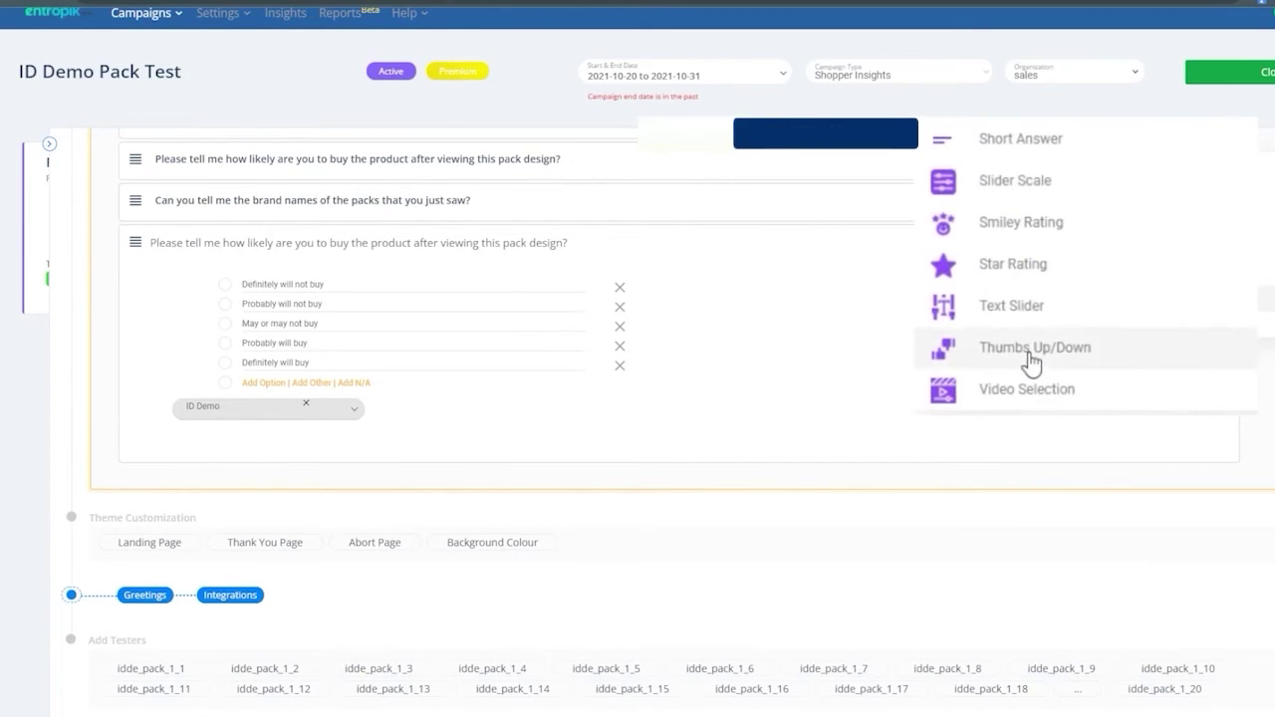
scroll(1031, 364, up, 5)
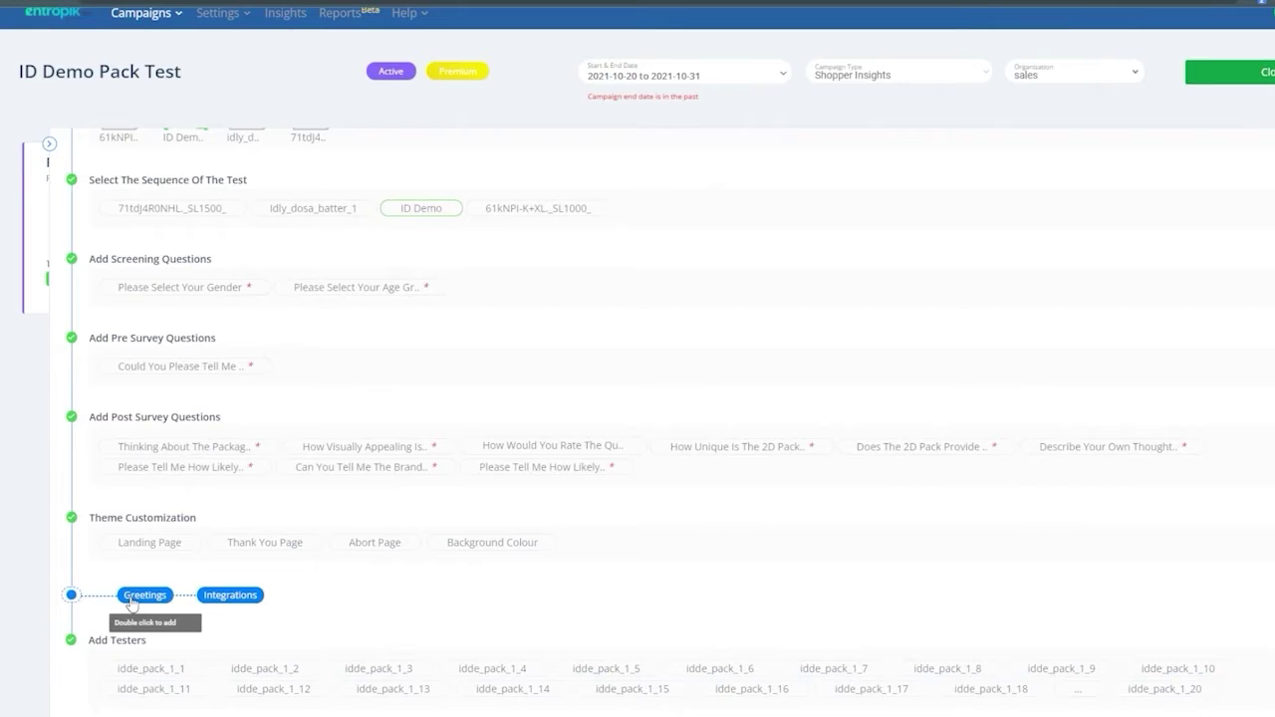
Add the custom greetings section with its messages for qualified and disqualified participants to the campaign
click(128, 593)
scroll(200, 473, up, 3)
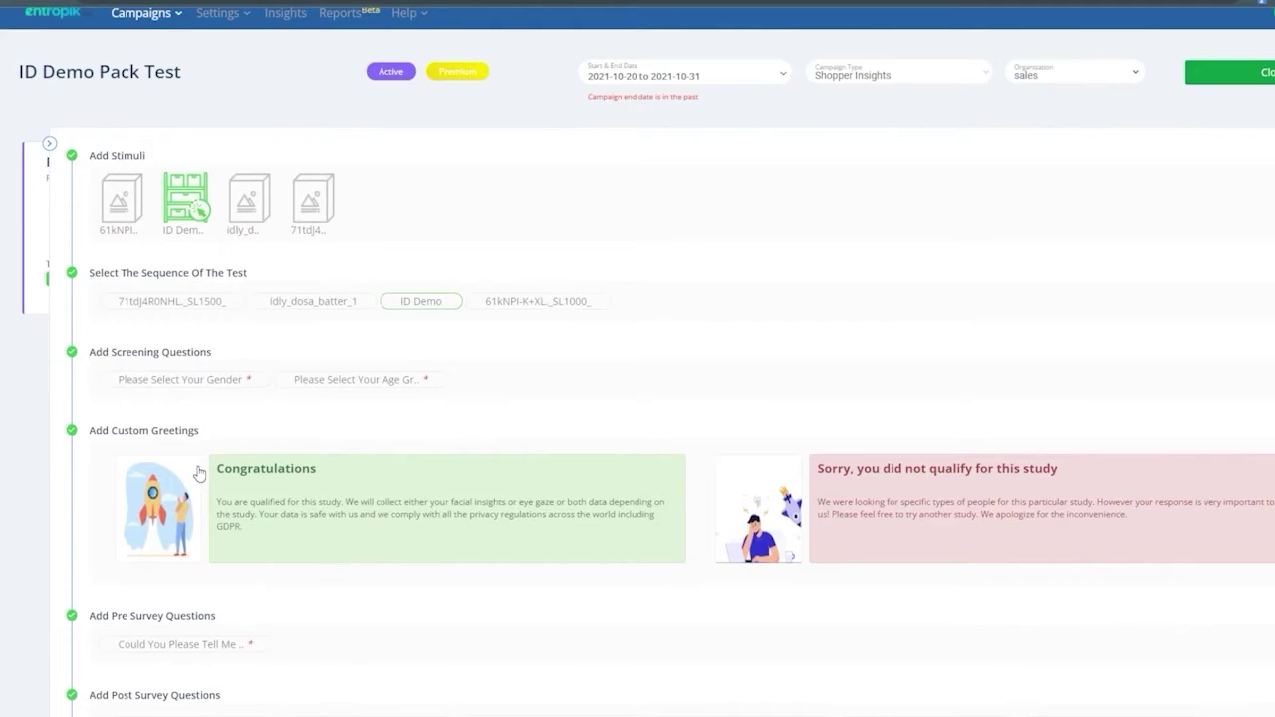
scroll(198, 473, down, 3)
scroll(198, 473, up, 1)
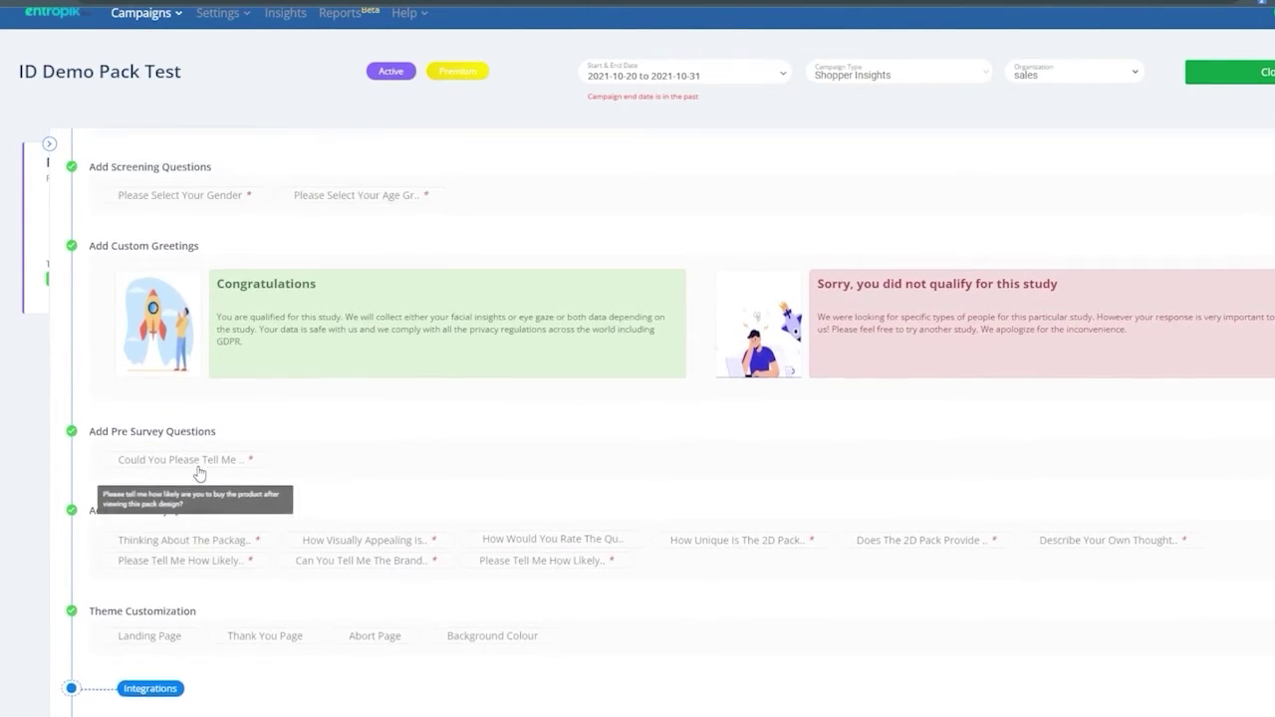
scroll(198, 473, down, 1)
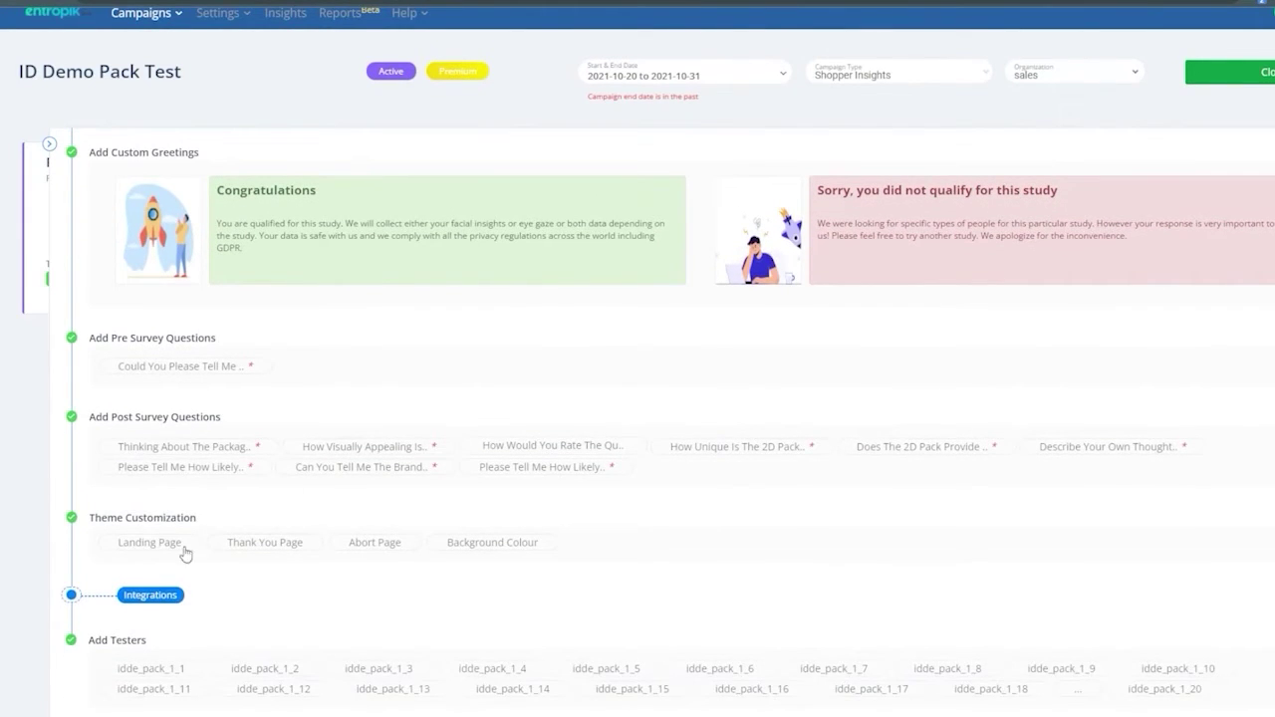
Set the landing screen's text color to light green #b8df4c in the theme customization and preview the theme
click(166, 522)
scroll(268, 524, down, 3)
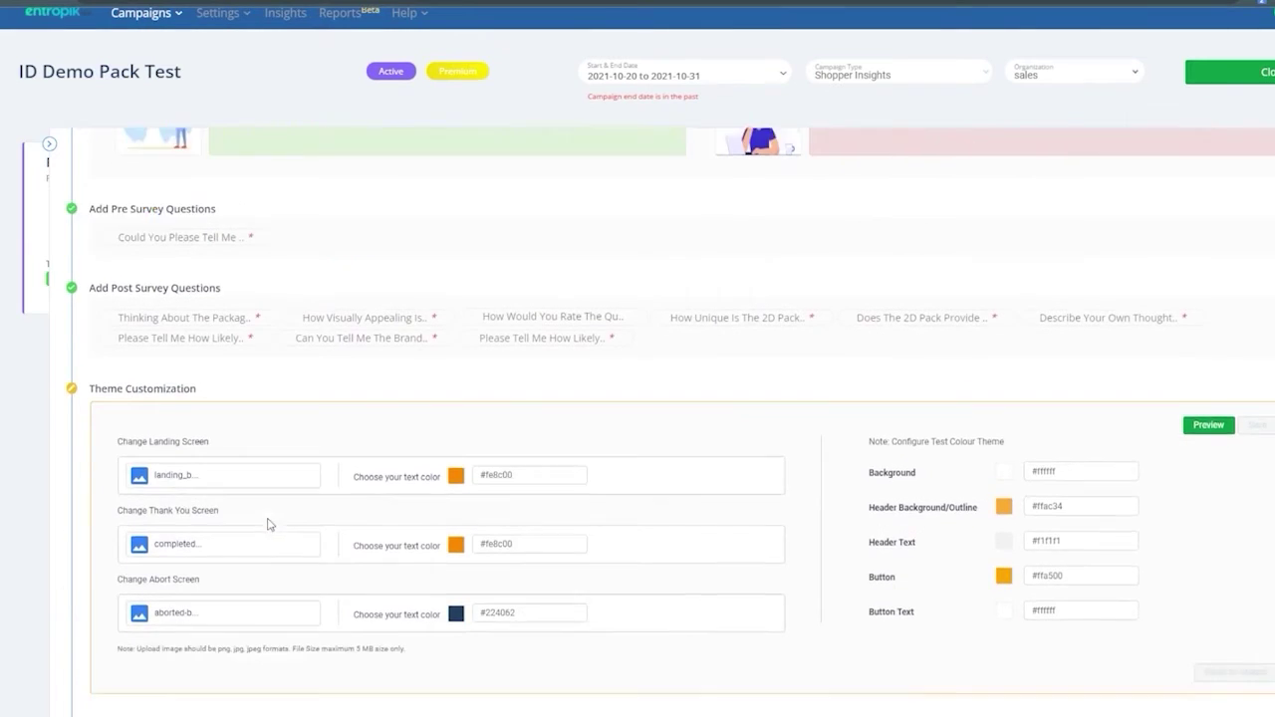
click(456, 342)
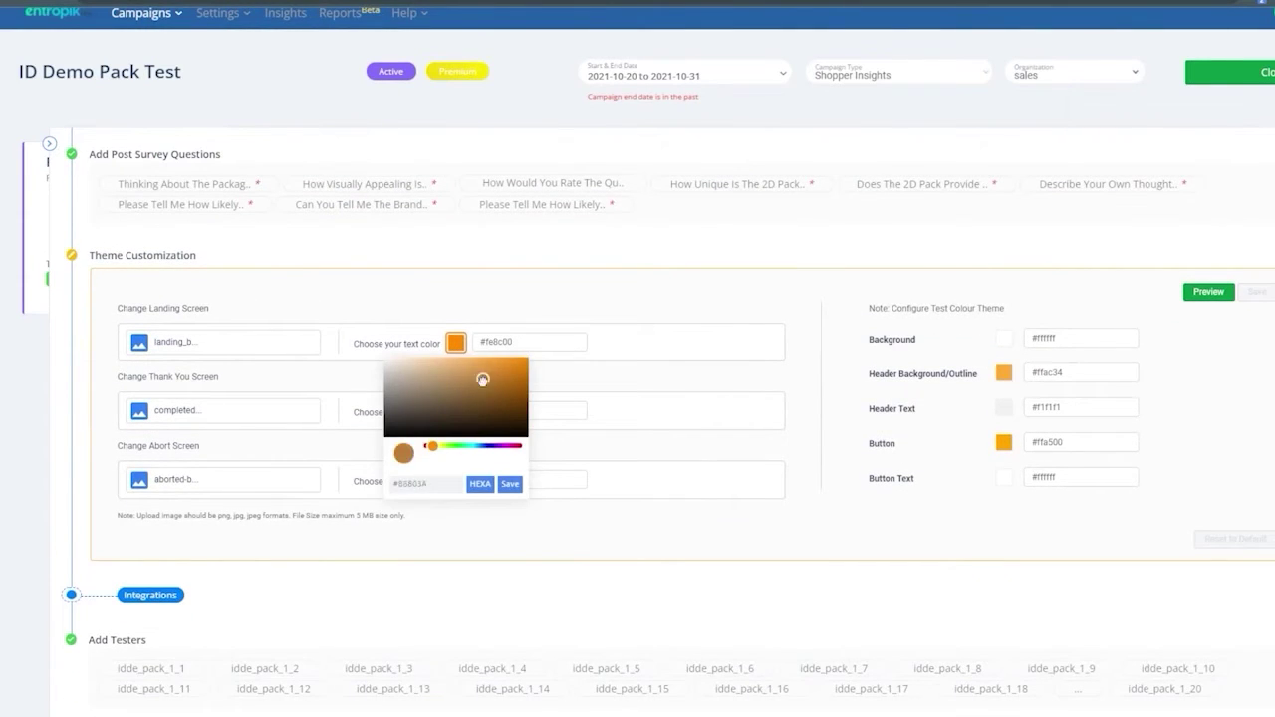
click(446, 445)
click(479, 364)
click(509, 483)
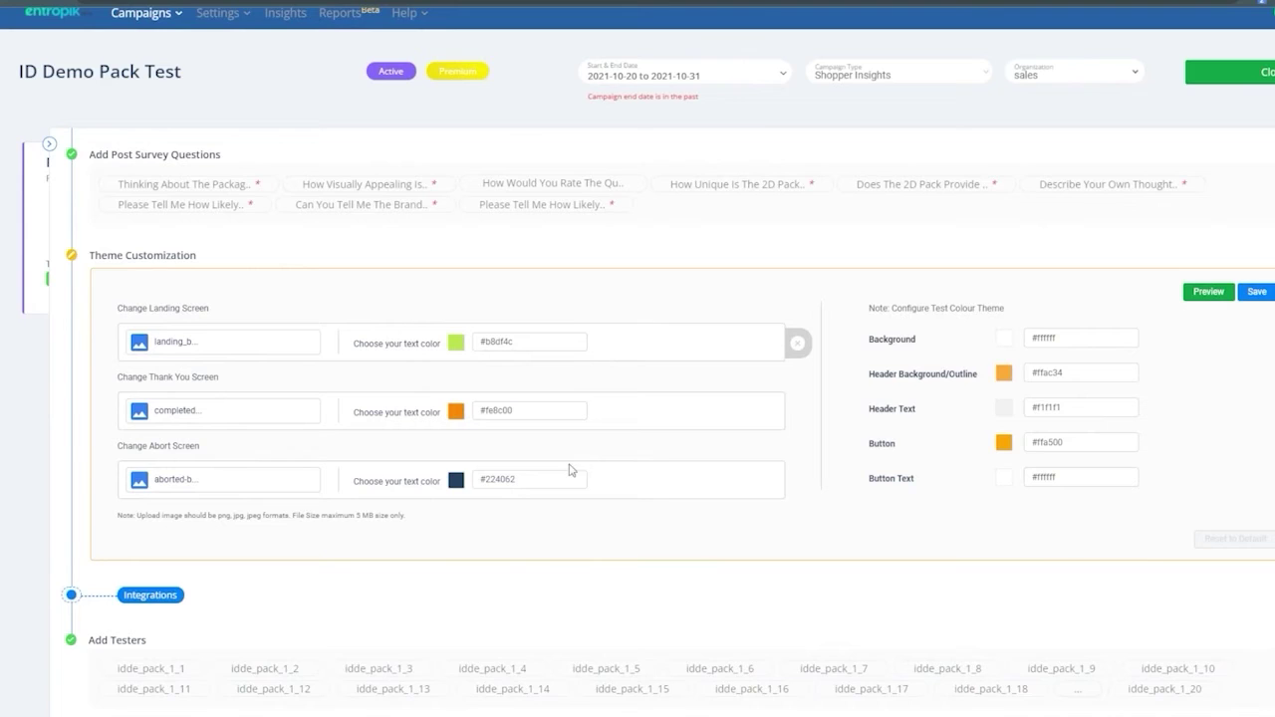
click(1198, 296)
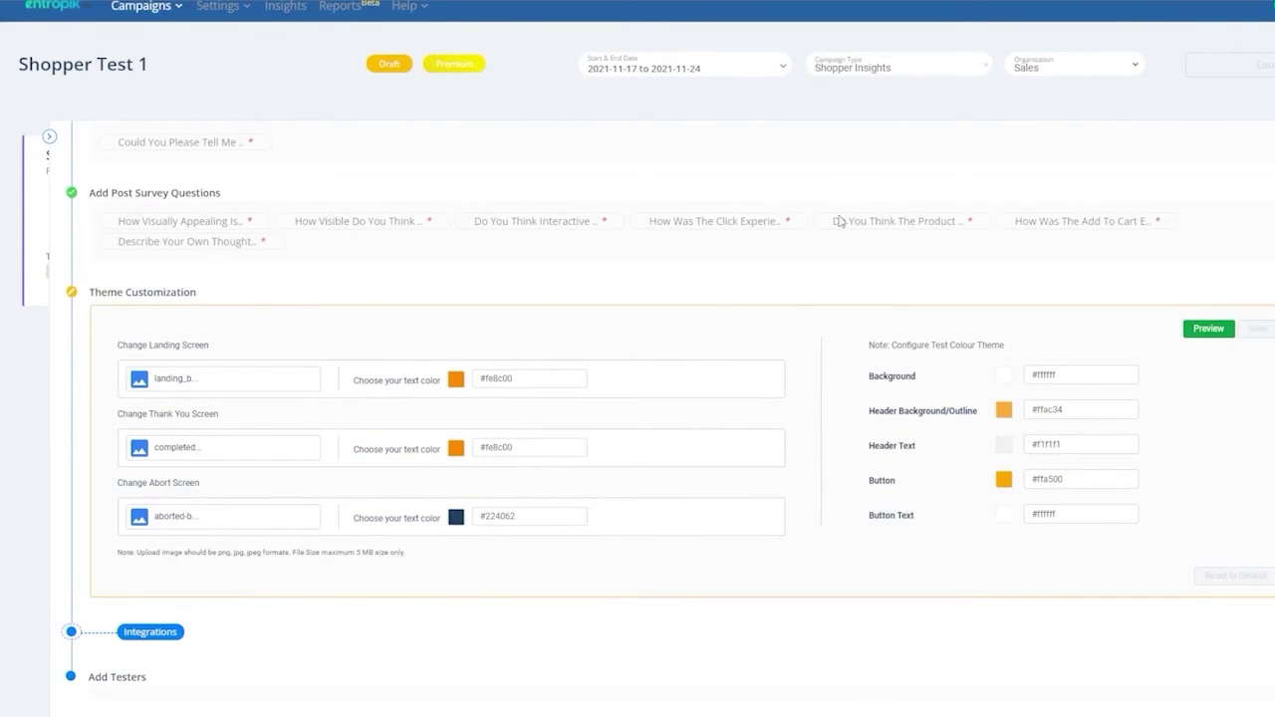
Choose tester IDs as the tester source for the Shopper Test 1 campaign and generate five of them
click(110, 681)
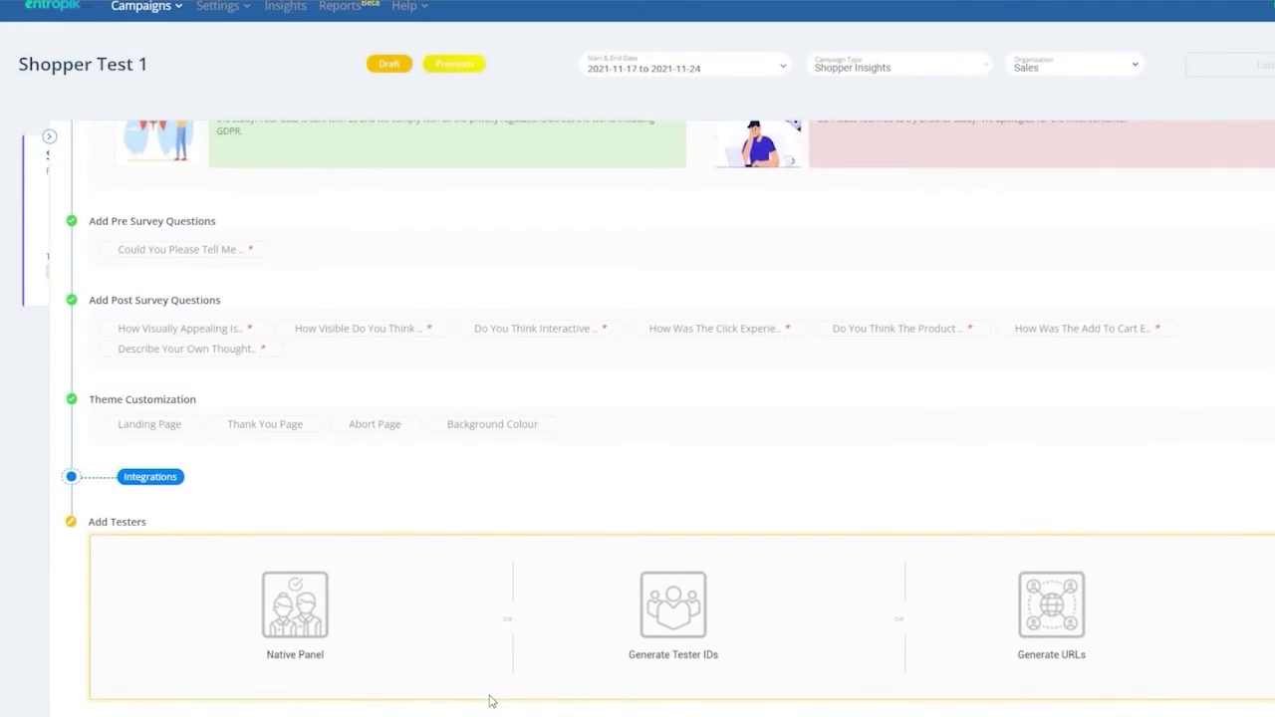
click(622, 597)
click(1251, 564)
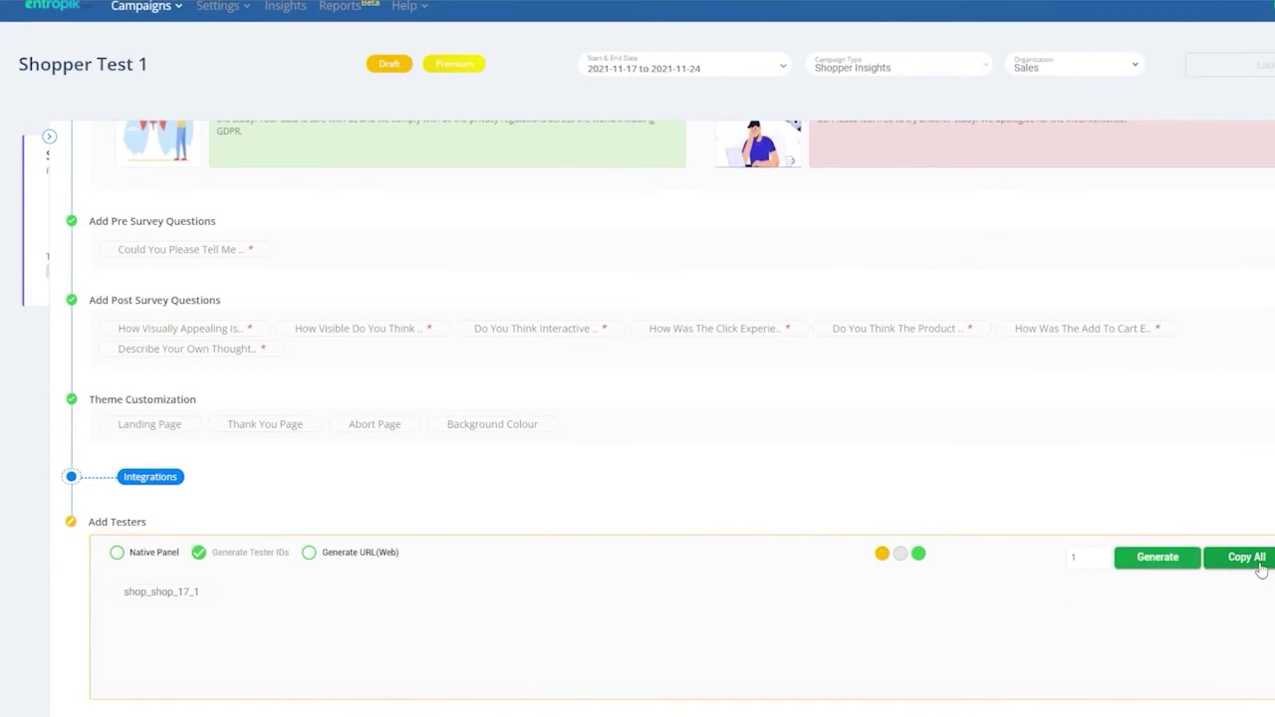
click(1155, 566)
click(1155, 566)
click(1155, 566)
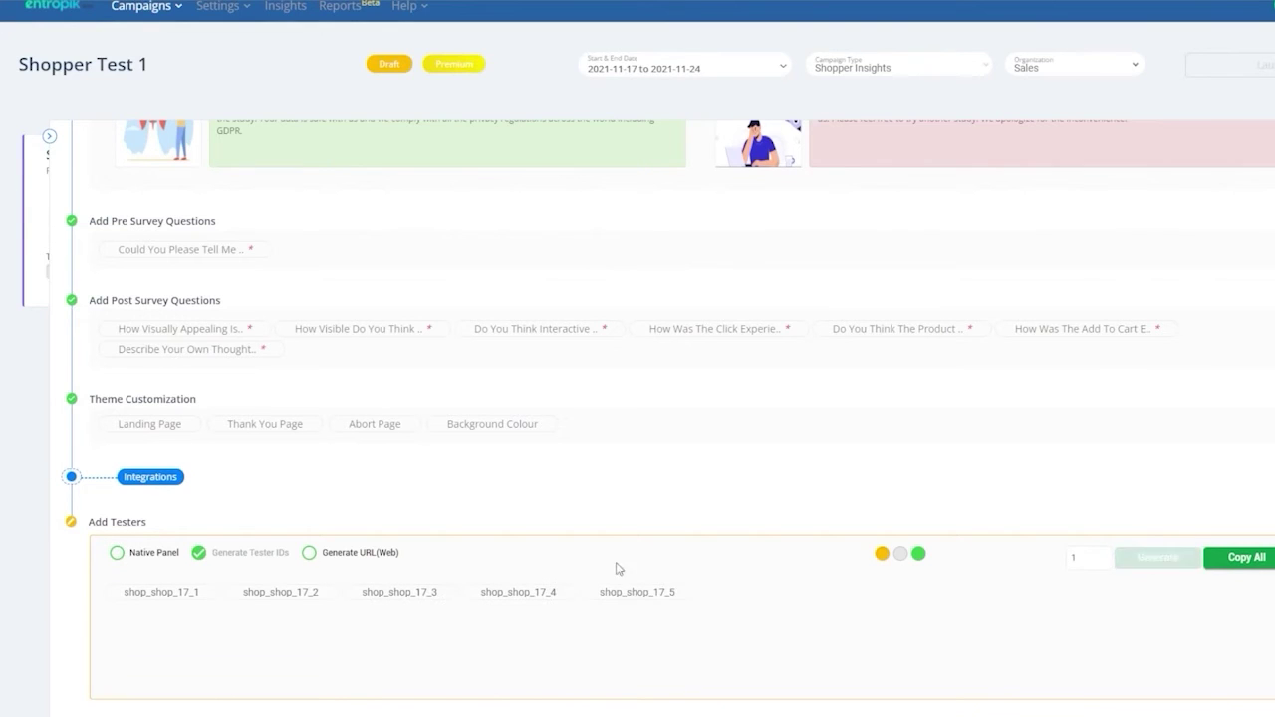
Switch the tester source to a generated web URL and highlight the resulting participant link
click(309, 557)
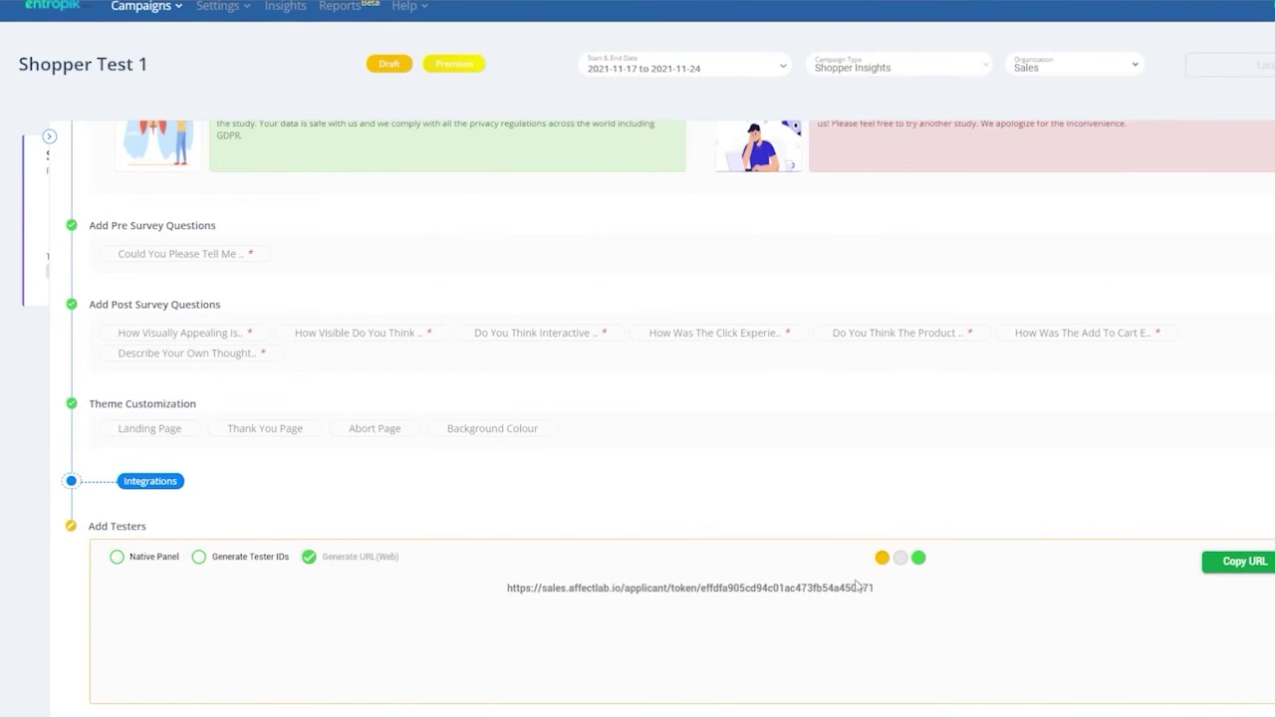
drag(871, 588, 455, 594)
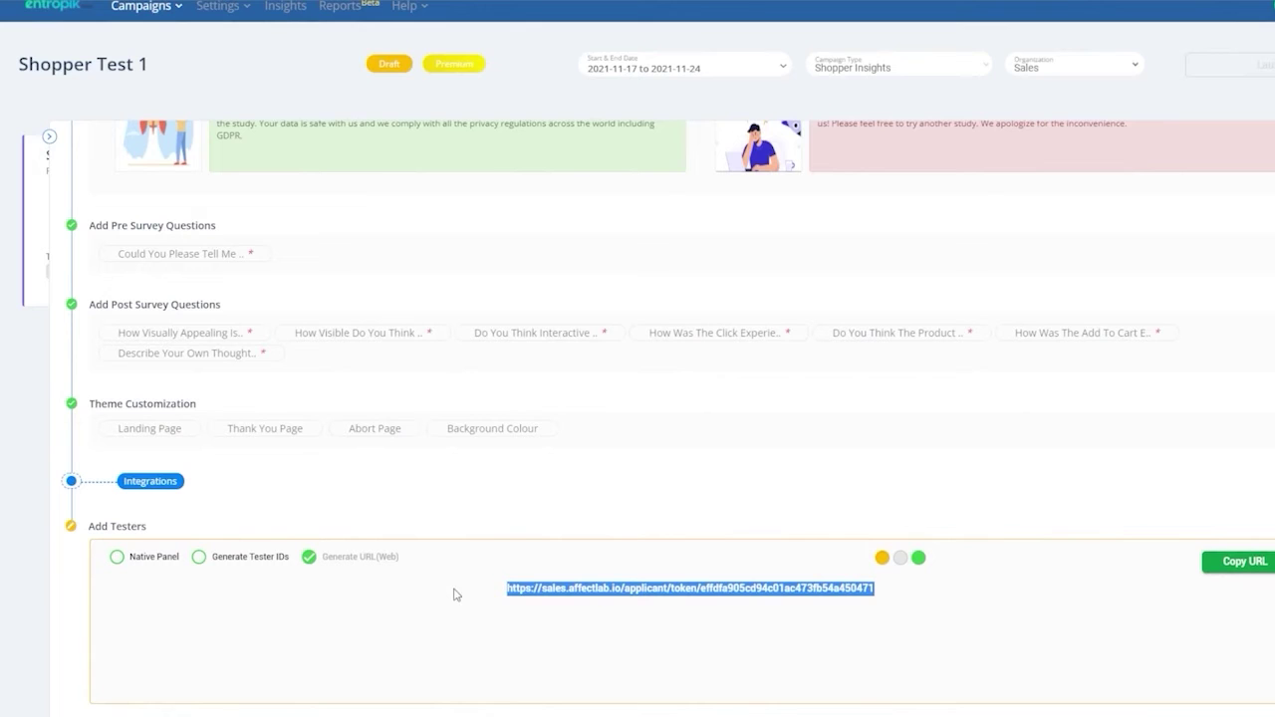
click(518, 675)
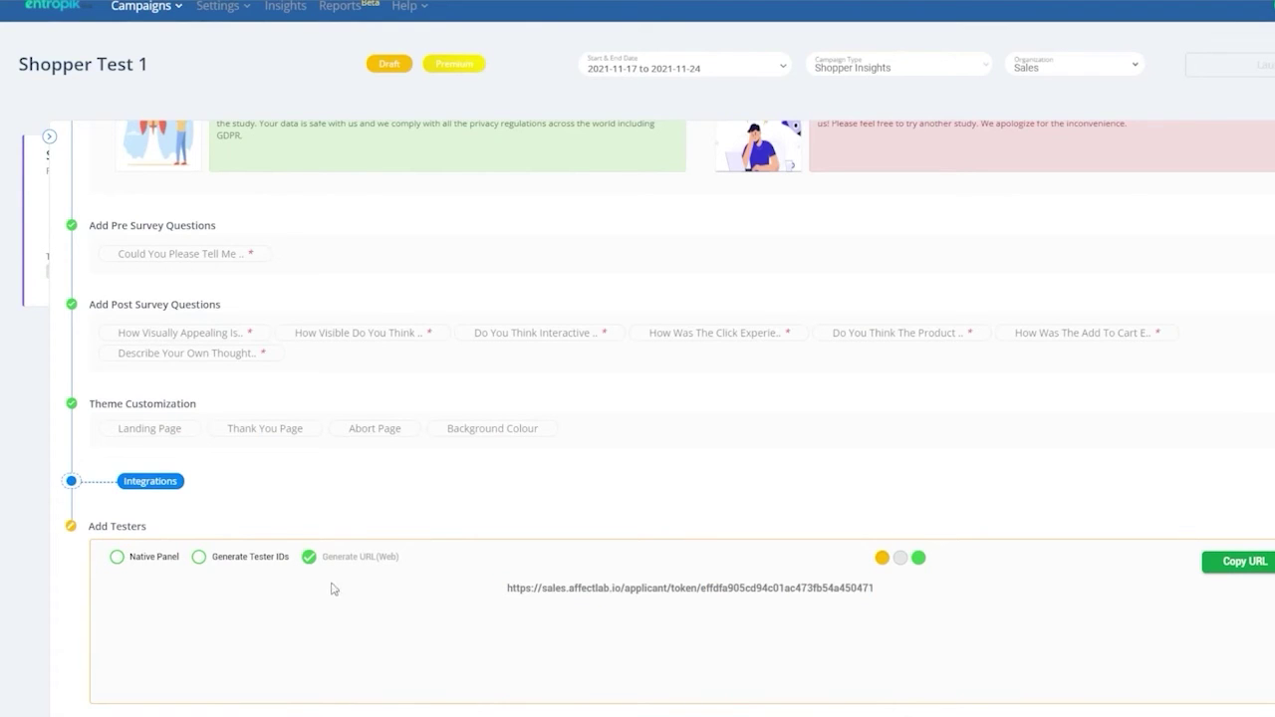
Switch the tester source to the native panel and select Dynata as the panel provider
click(116, 558)
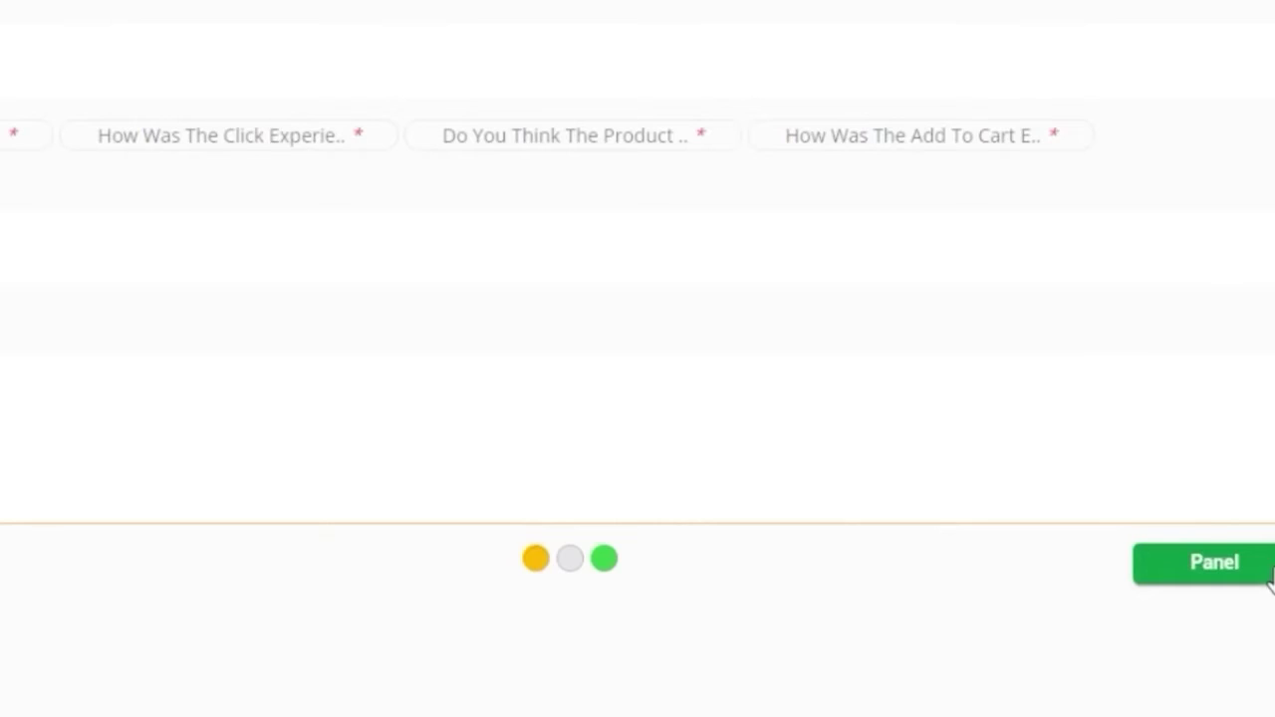
click(1263, 576)
click(149, 118)
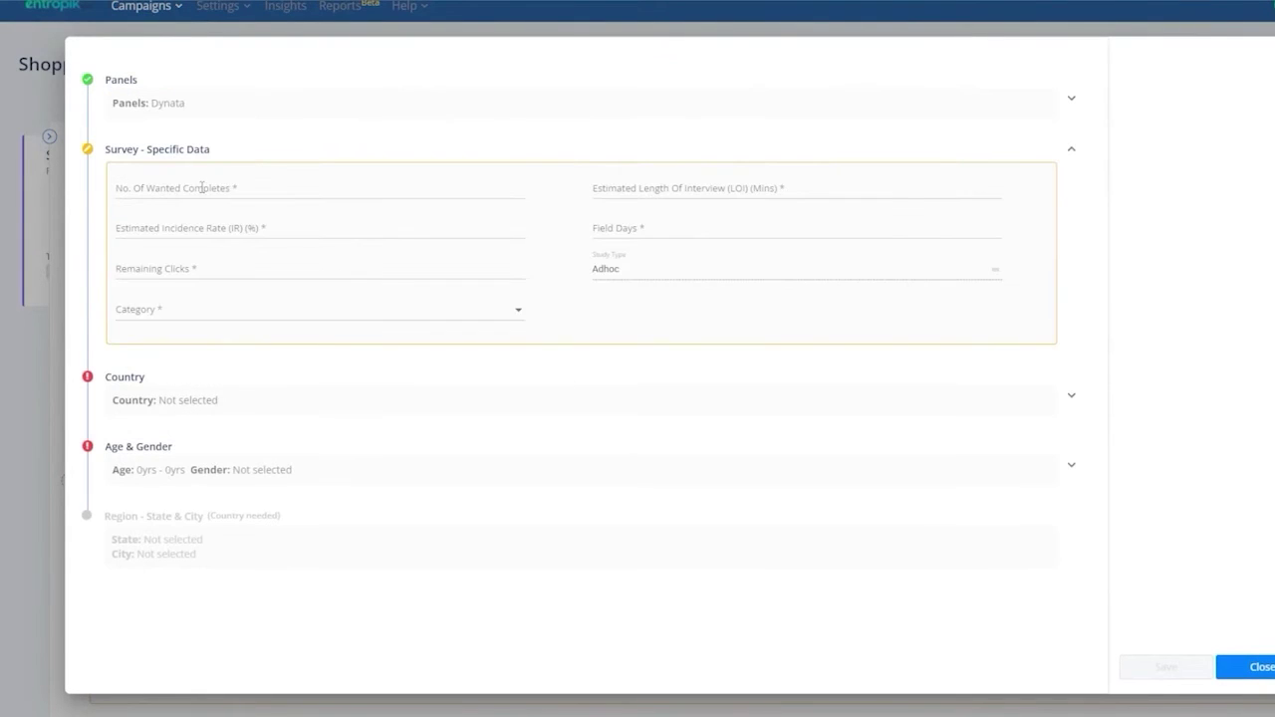
Fill in the survey-specific data: 100 completes, 8% incidence rate, 8 remaining clicks, category Beverages - Non Alcoholic, 14-minute interview length, 10 field days
click(200, 187)
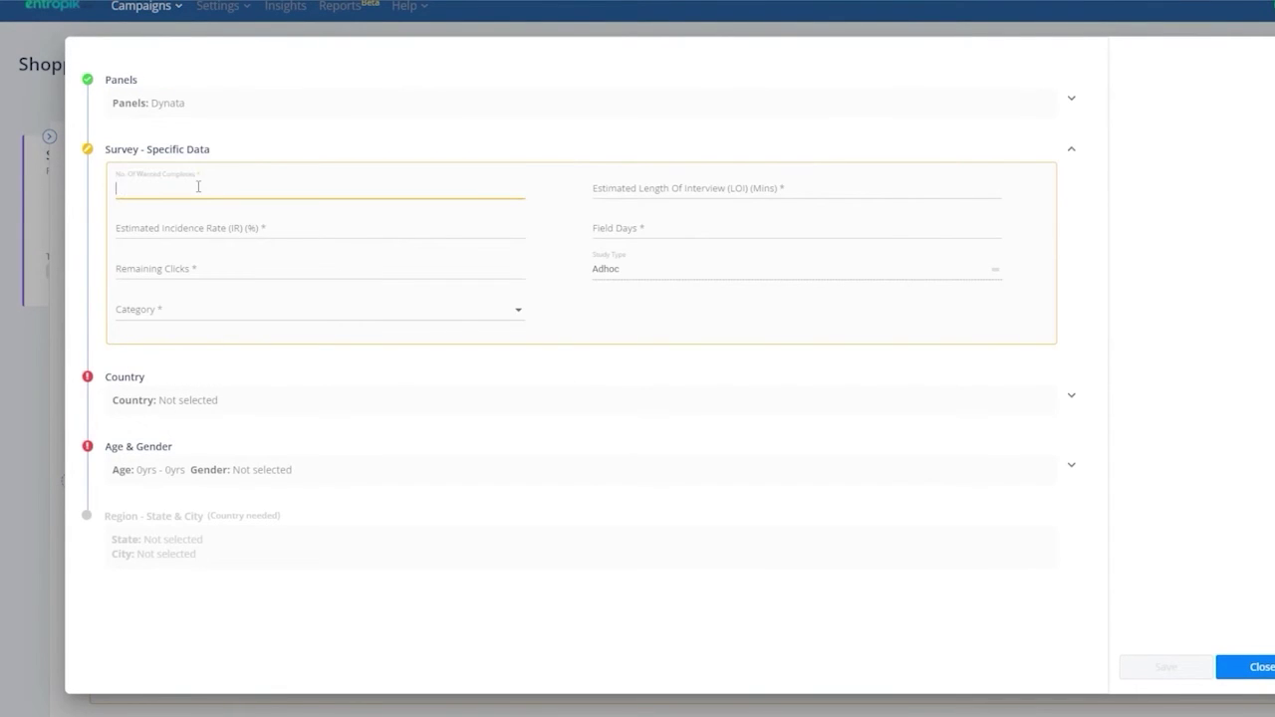
click(202, 227)
text(8)
click(318, 308)
click(319, 481)
click(669, 191)
text(14)
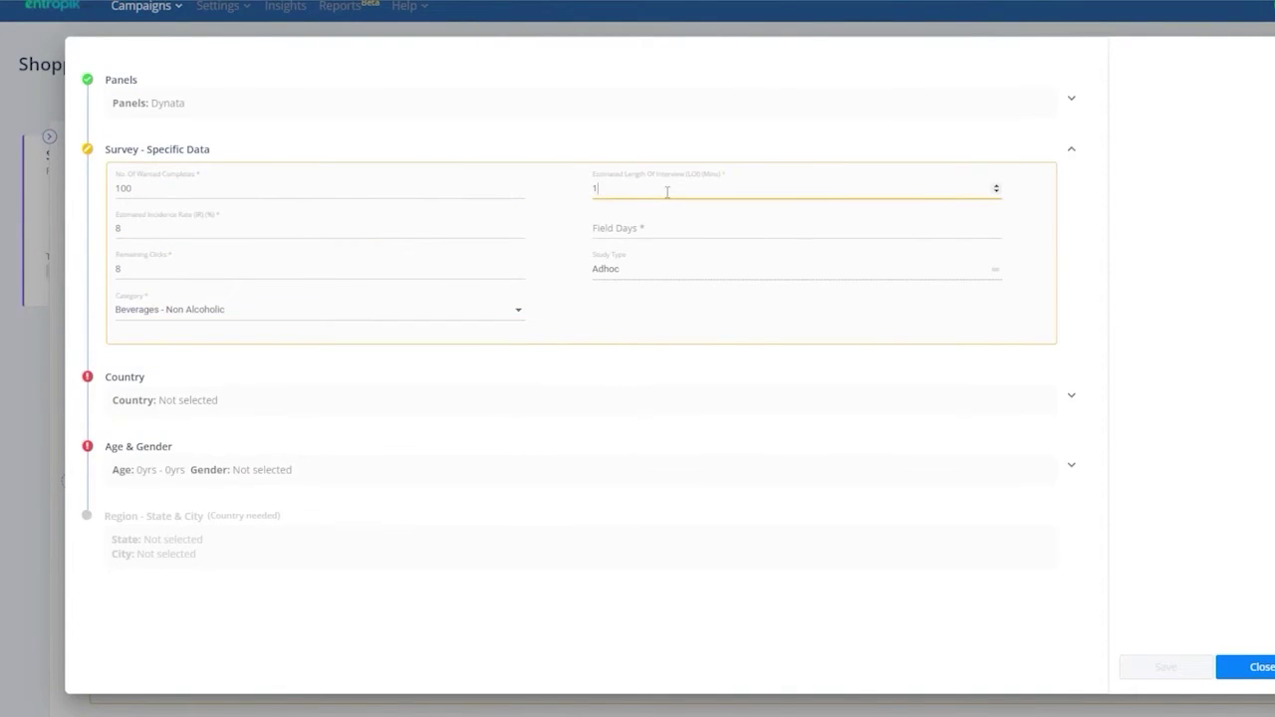
key(Tab)
text(10)
Set the panel's target country to Belgium - French
click(189, 399)
click(156, 261)
click(182, 288)
Set the panel's age range to 18 to 25 years and include both male and female participants
click(165, 377)
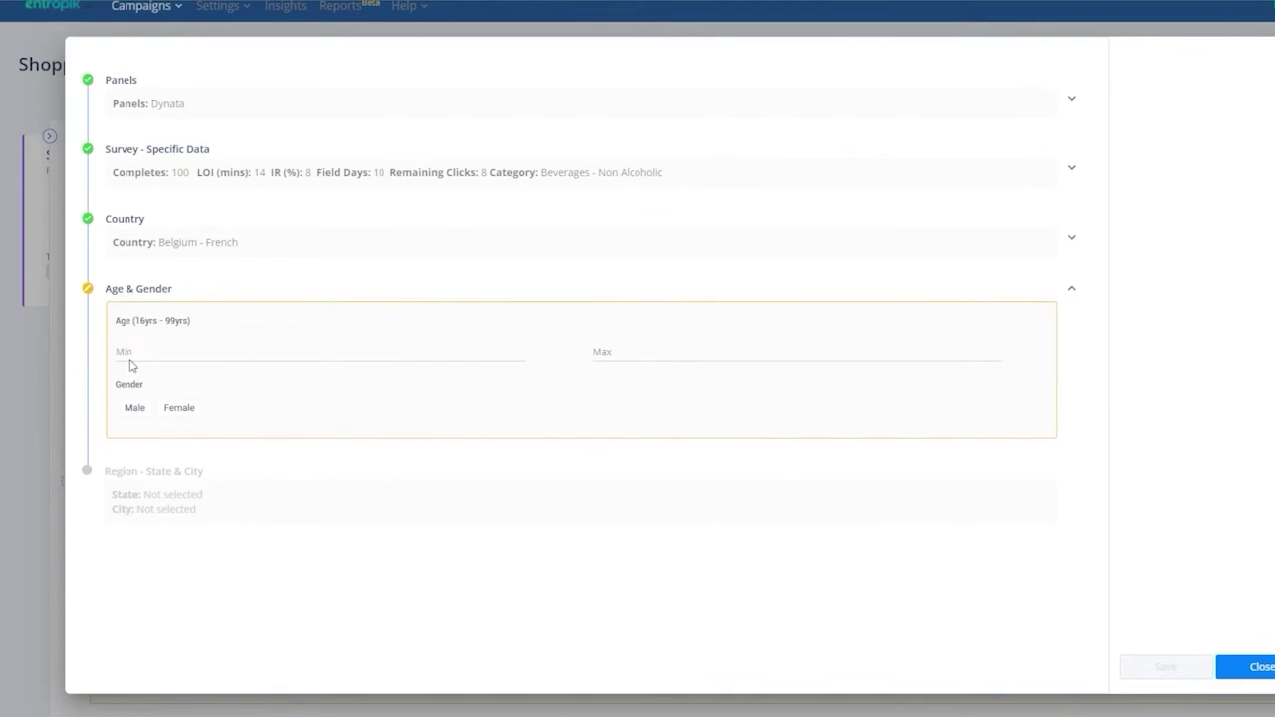
click(145, 350)
text(18)
key(Tab)
text(25)
click(134, 407)
click(180, 408)
click(185, 418)
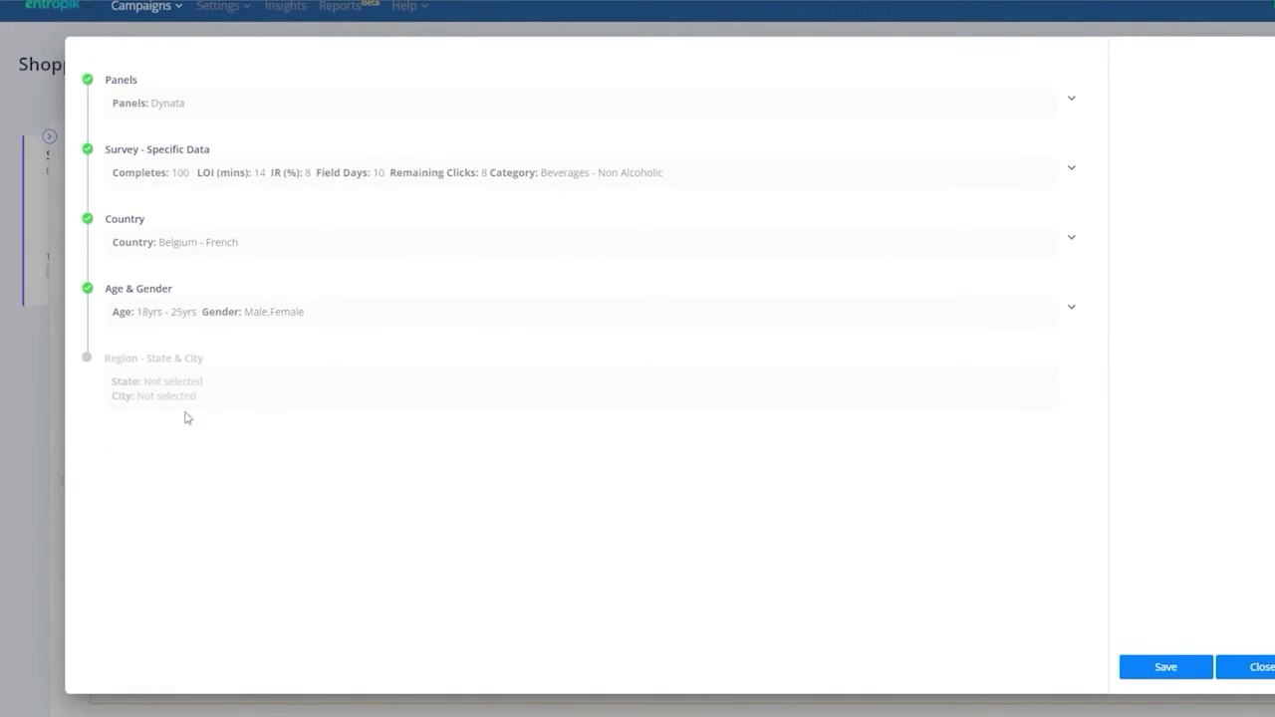
Review the Dynata, Lucid and P2 Sample panel options, keep Dynata selected and close the panel configuration
click(188, 97)
click(292, 100)
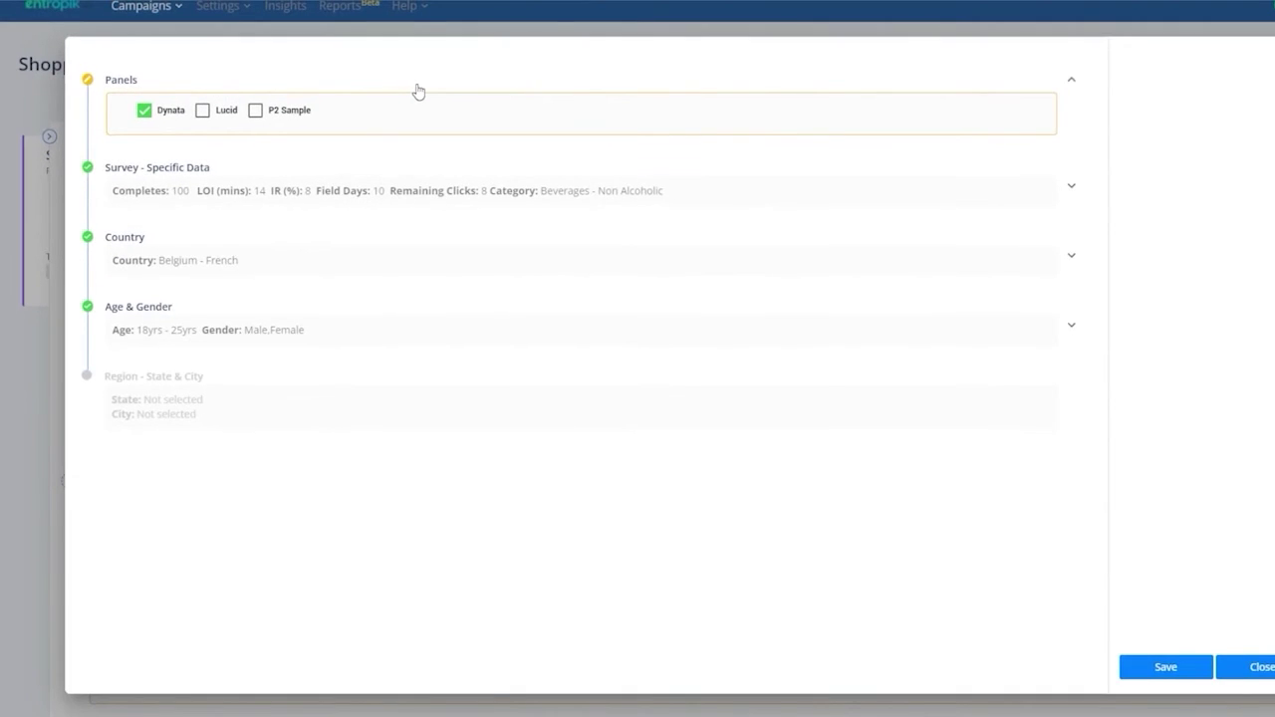
click(418, 91)
click(1255, 666)
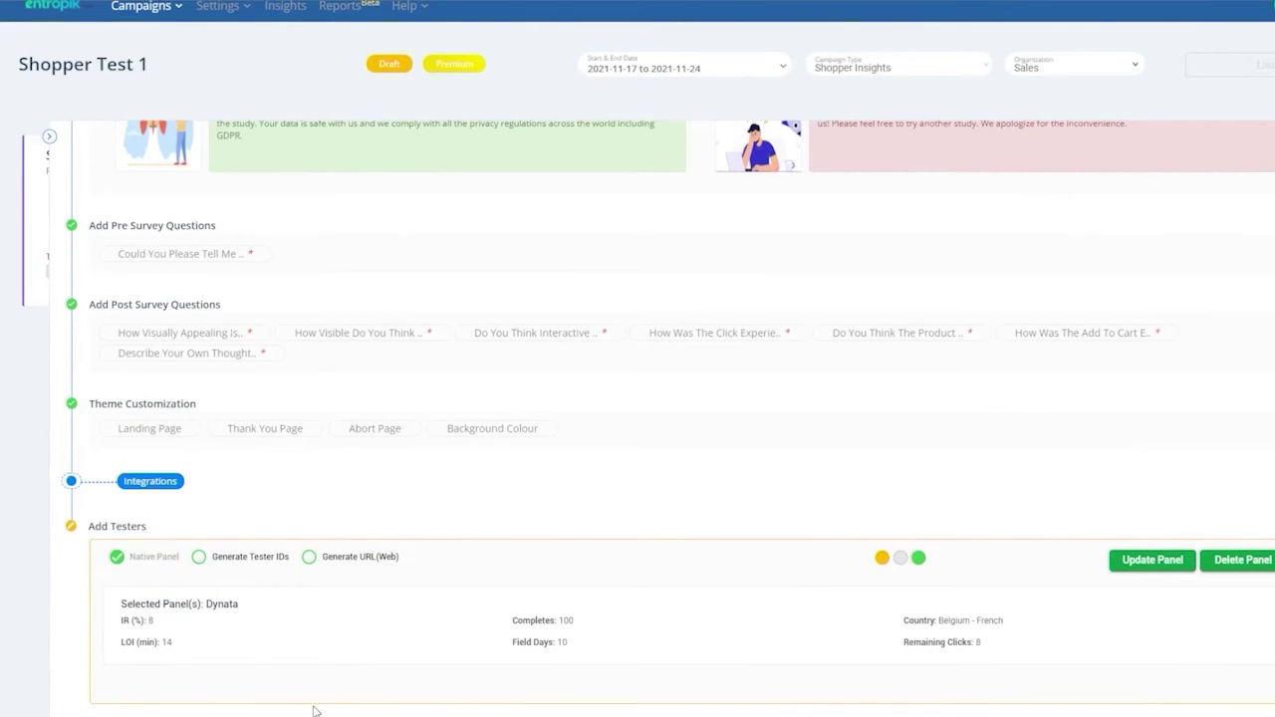
click(137, 10)
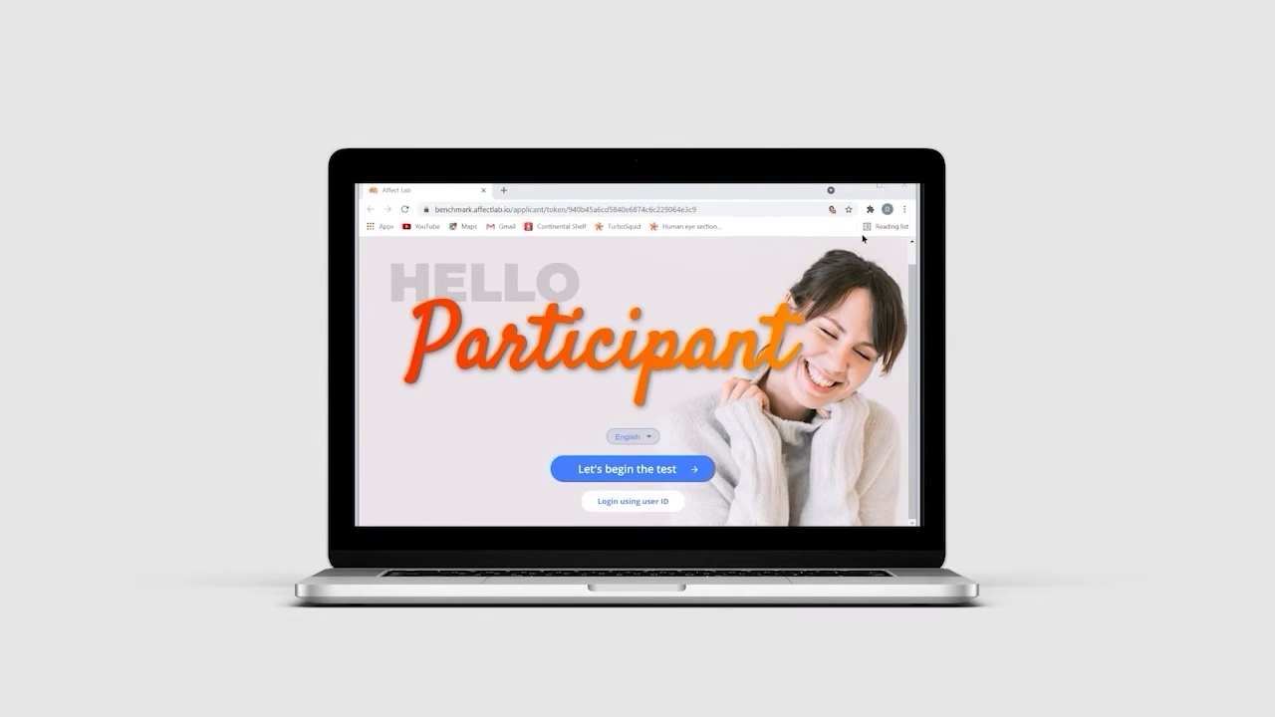
Look through the participant page's language options, begin the test and agree to the Terms and Conditions to continue
click(637, 439)
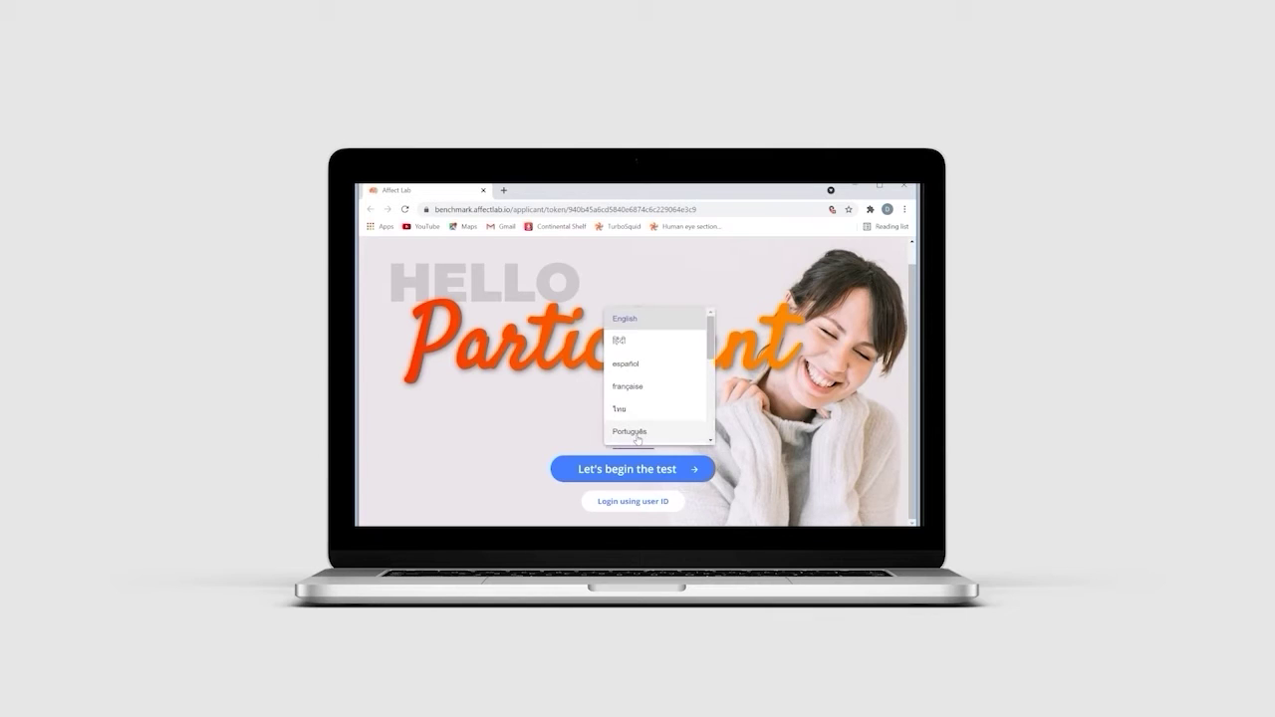
scroll(638, 439, down, 3)
scroll(637, 439, up, 2)
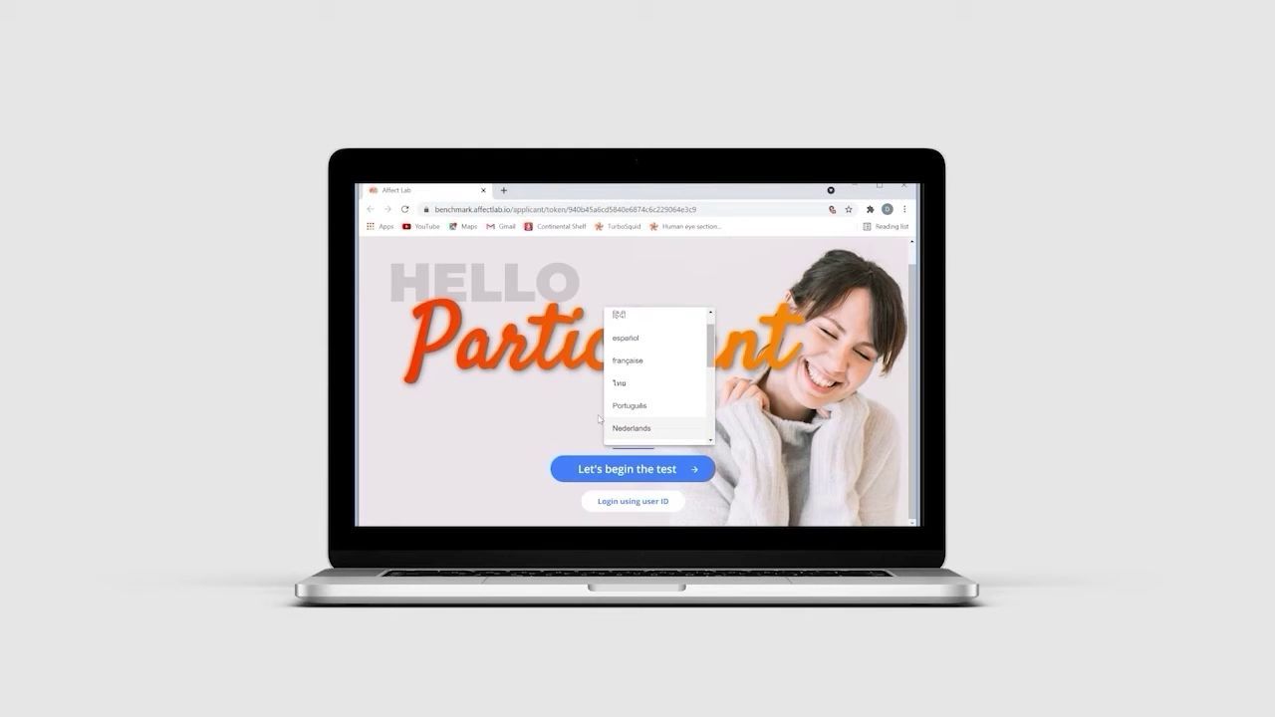
click(614, 476)
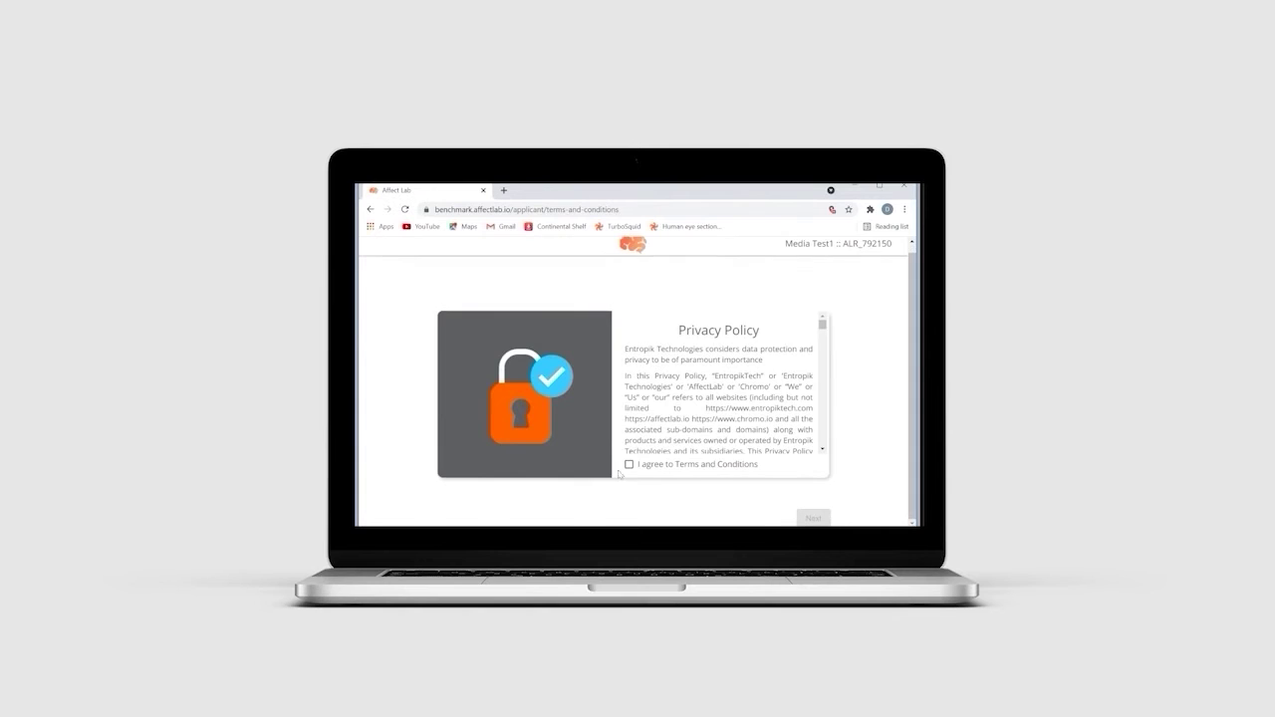
click(631, 464)
click(814, 520)
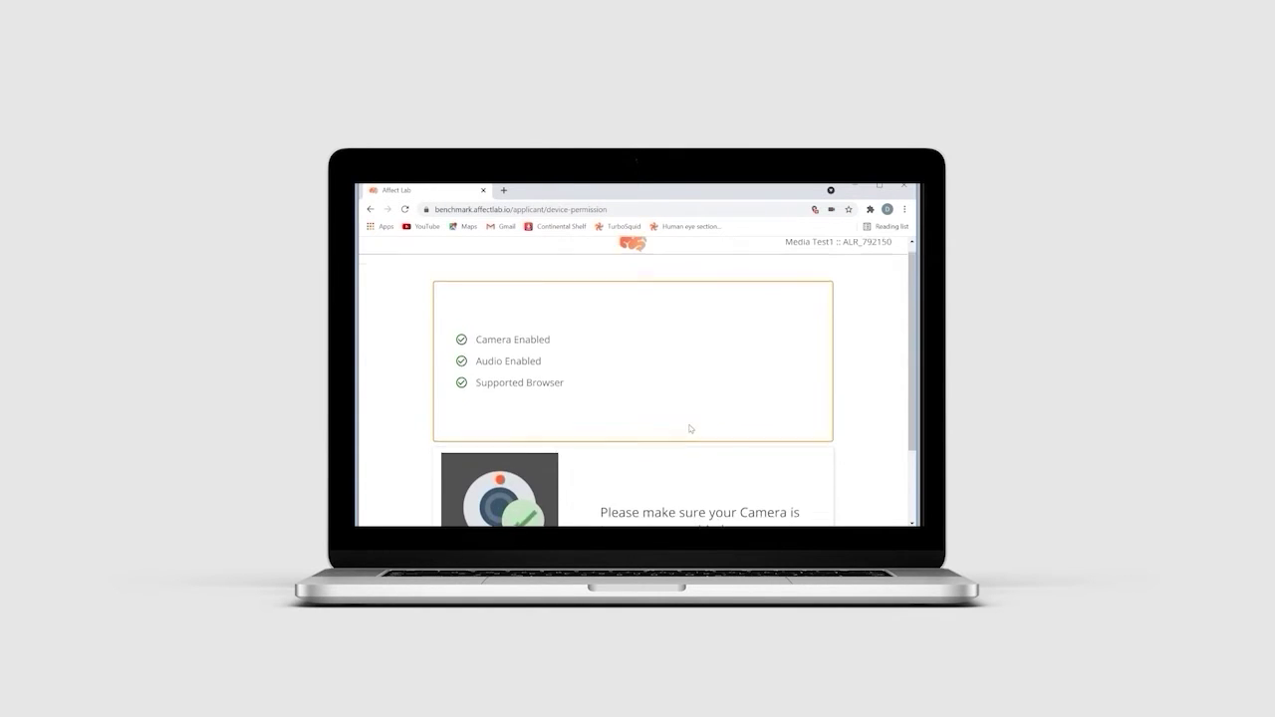
Check the camera, audio and browser permissions and continue past the pre-test instructions to the participant information form
scroll(691, 429, down, 3)
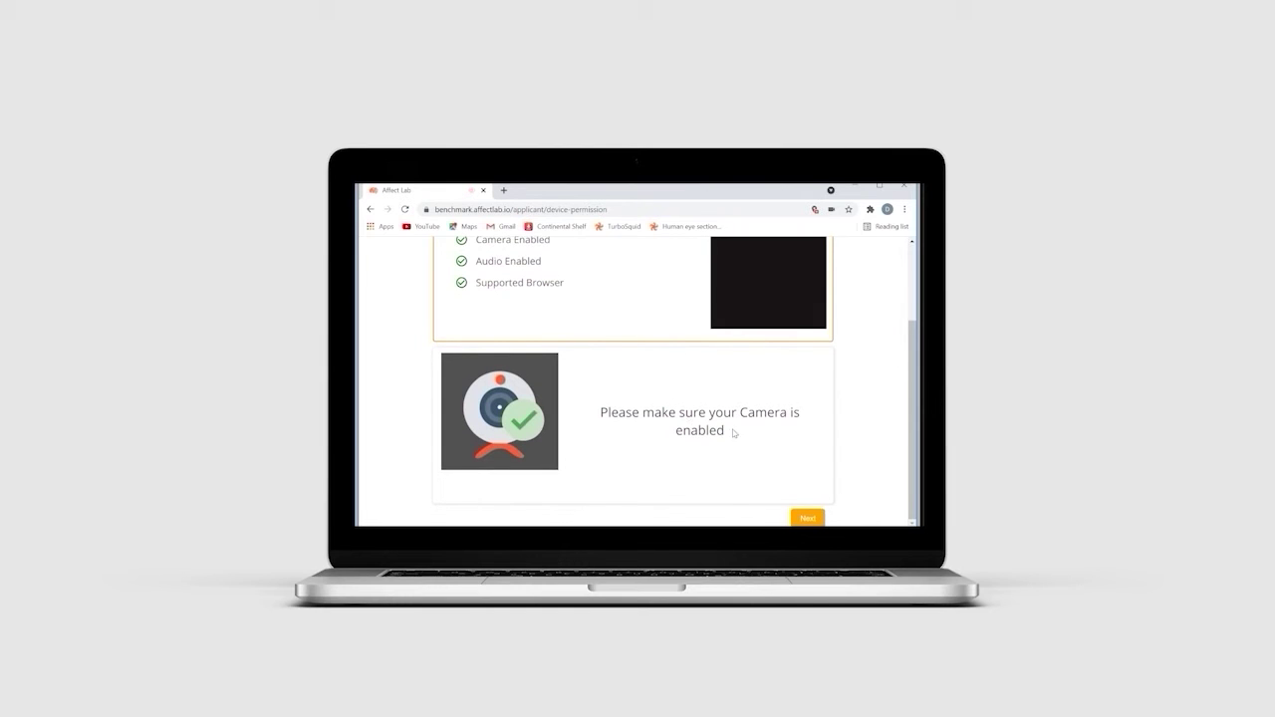
click(808, 519)
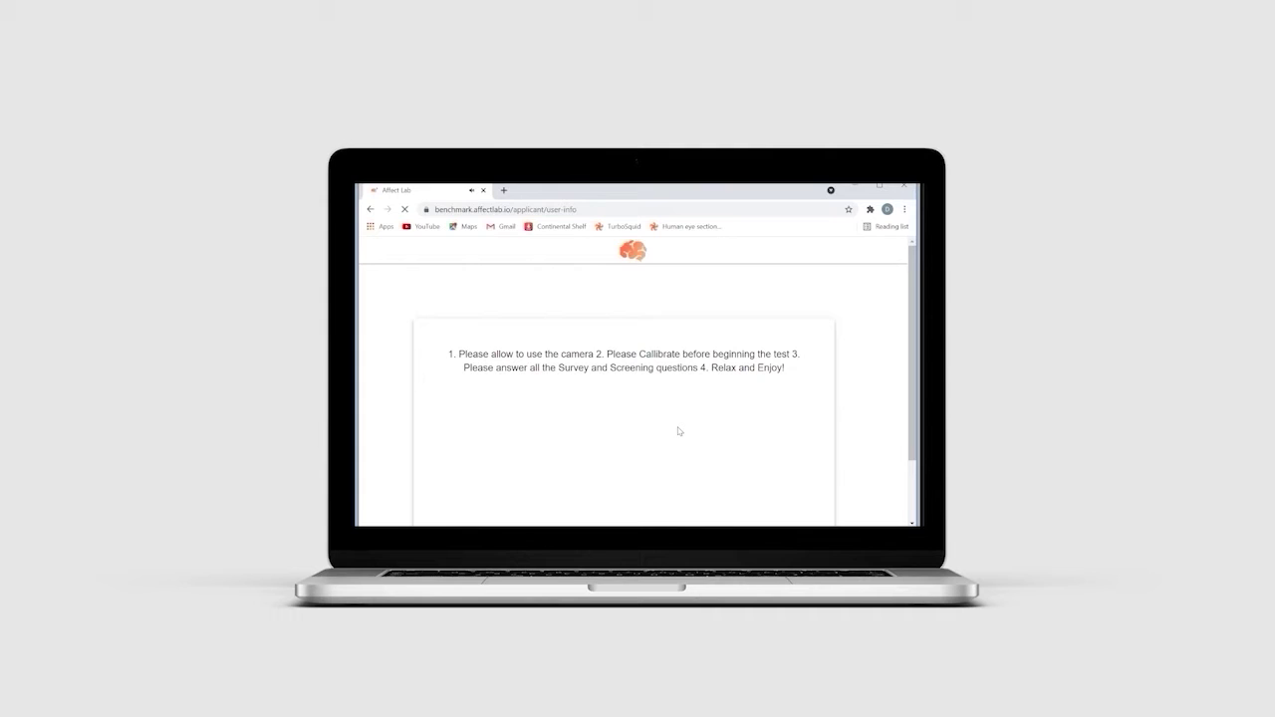
scroll(678, 430, down, 2)
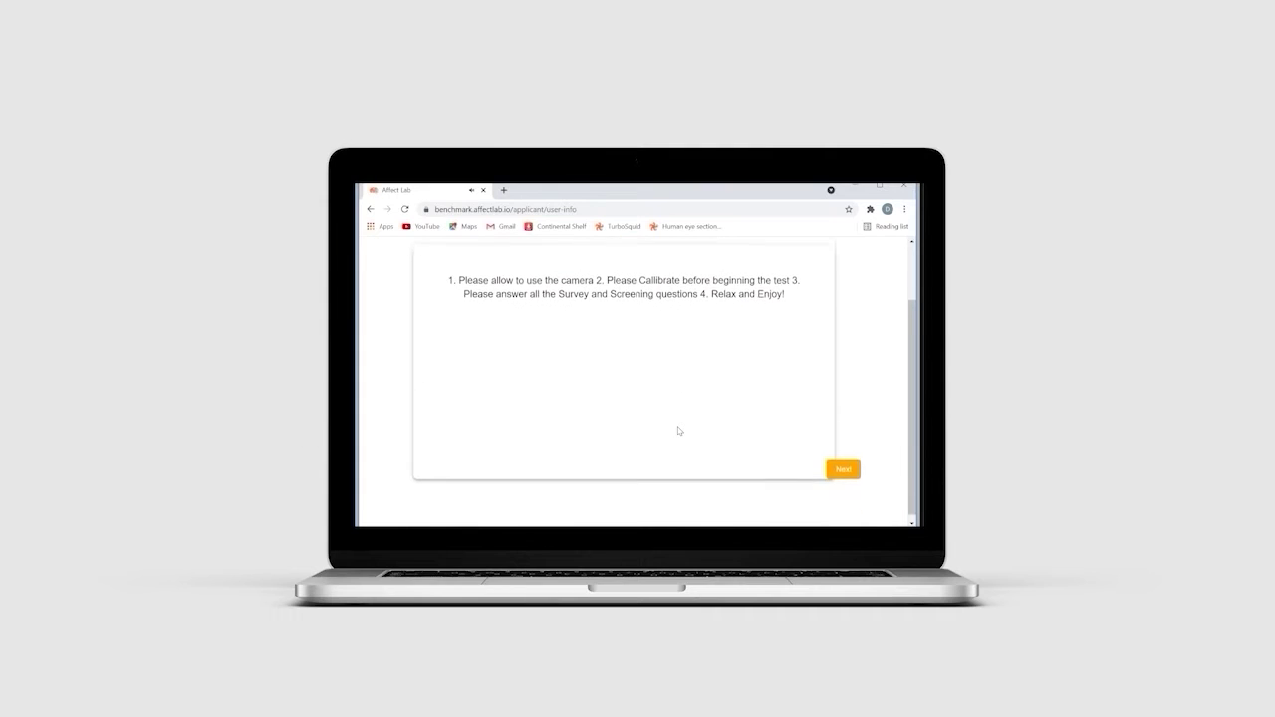
click(835, 465)
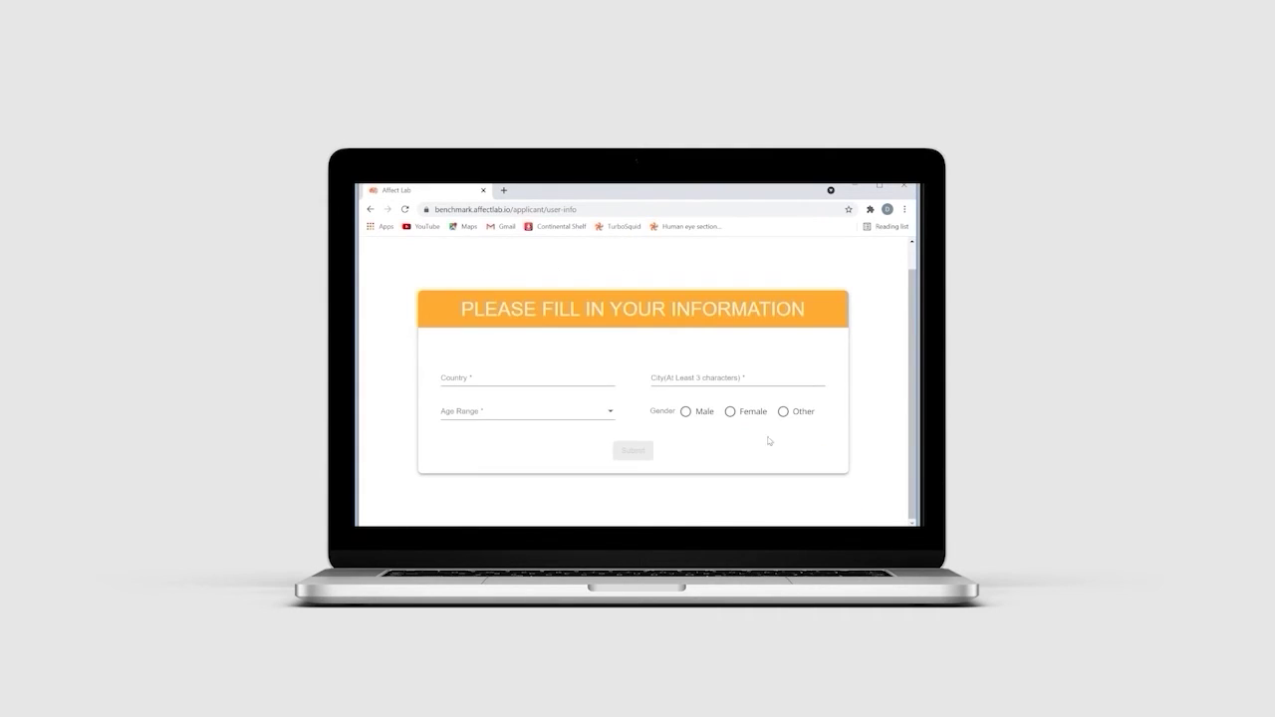
Fill in the participant information with country India, age range 18 - 25 and city Bengaluru - [Karnataka], and submit it
click(578, 380)
click(558, 422)
click(558, 412)
click(558, 432)
click(678, 382)
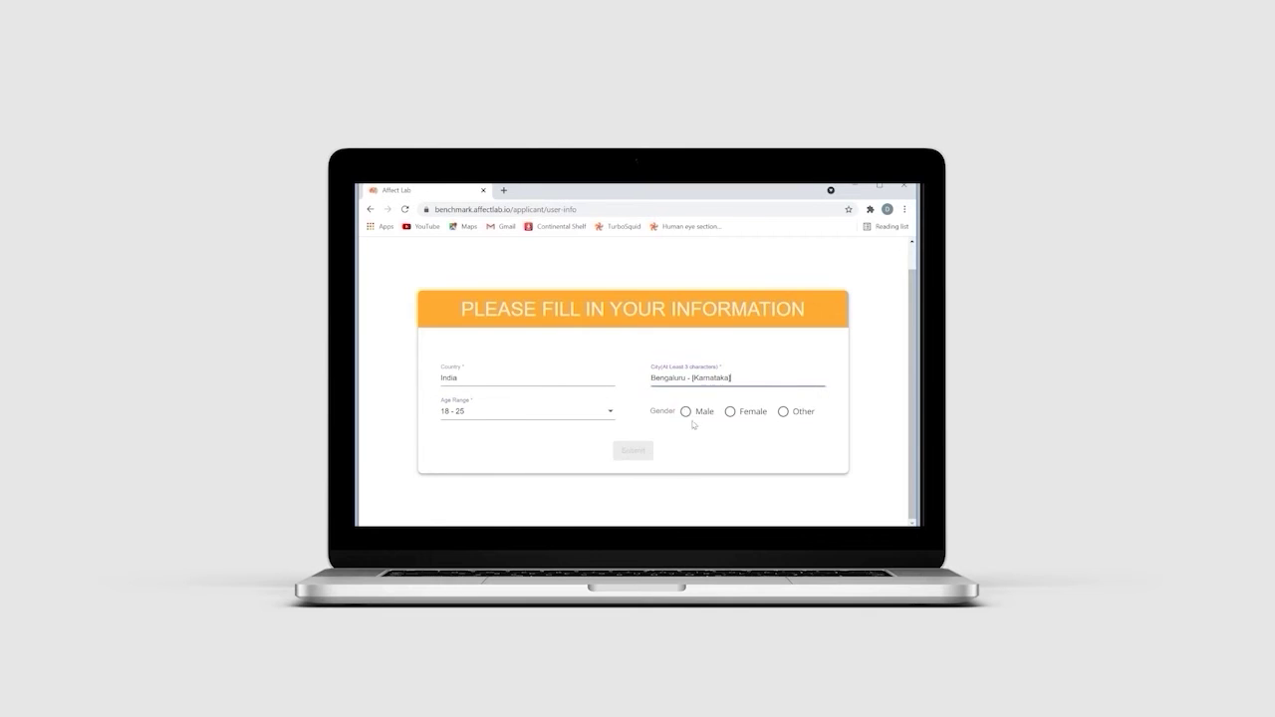
click(632, 450)
Answer and submit the screening questions, choosing 10th pass as the qualification, and acknowledge the congratulations page
click(455, 522)
click(457, 401)
click(455, 515)
click(457, 378)
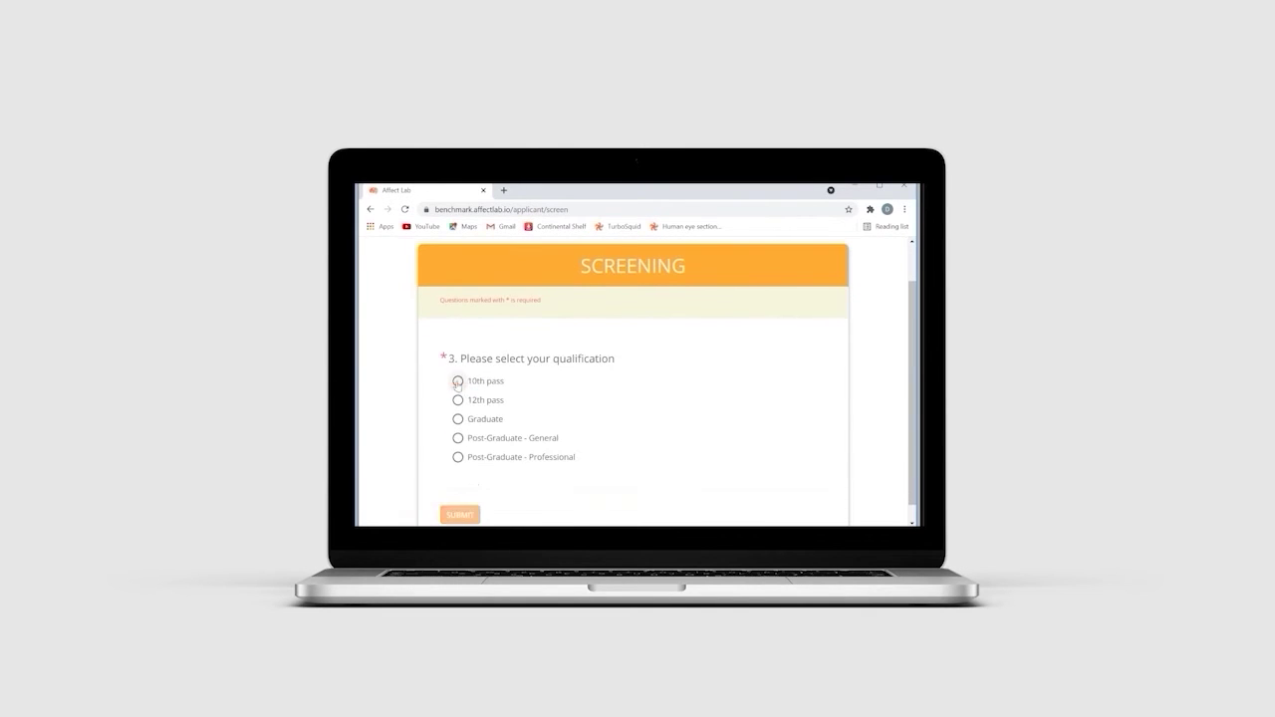
click(460, 515)
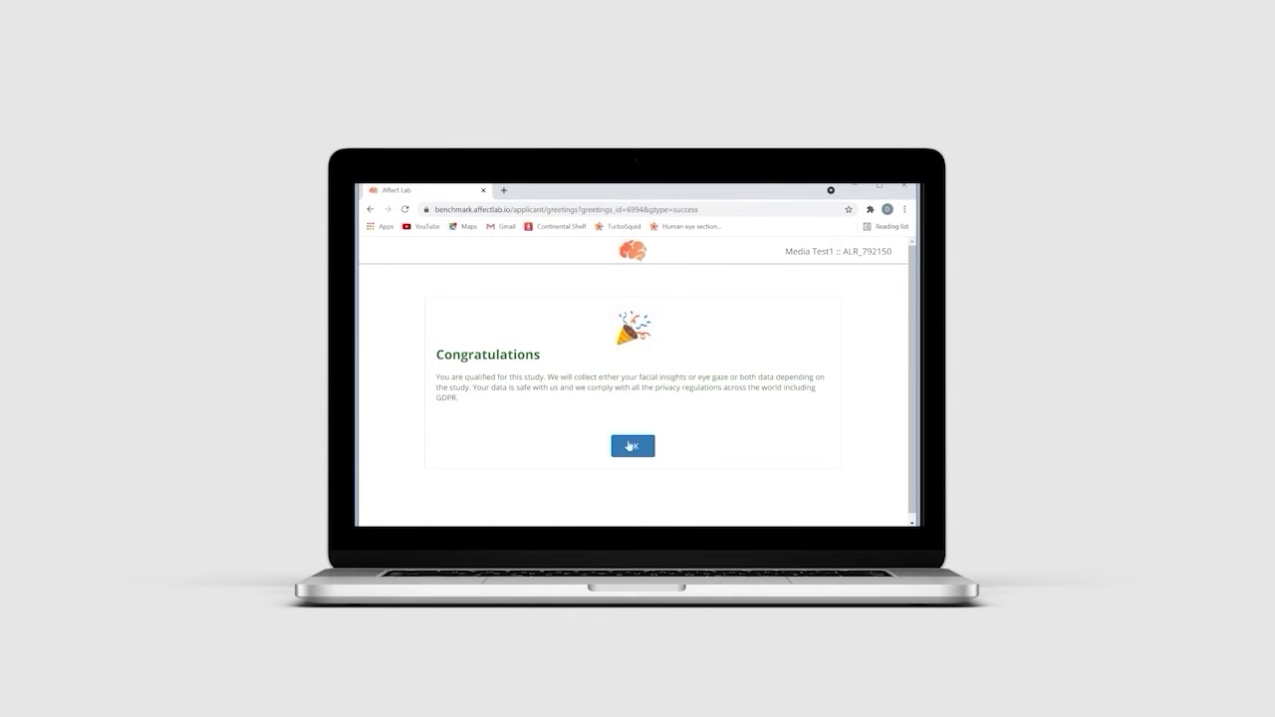
click(631, 450)
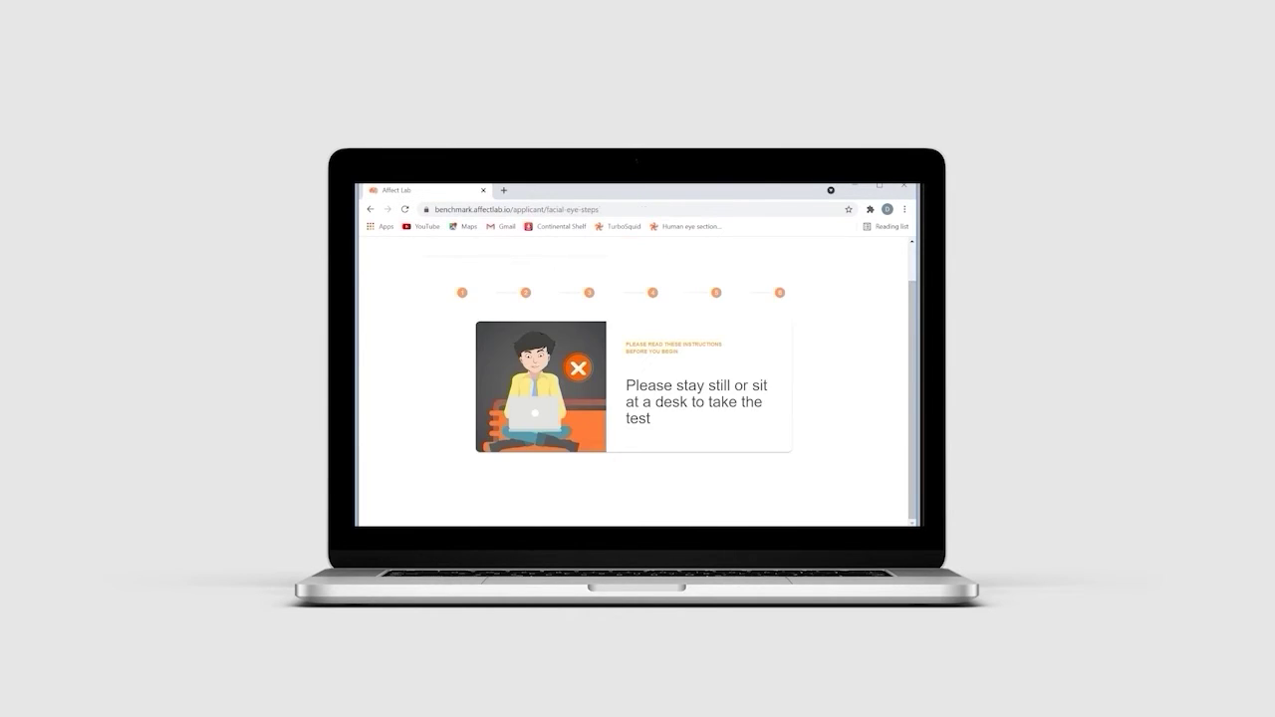
Go through the six instruction pages on posture, glasses, lighting, charge and focus, and start the test
click(775, 508)
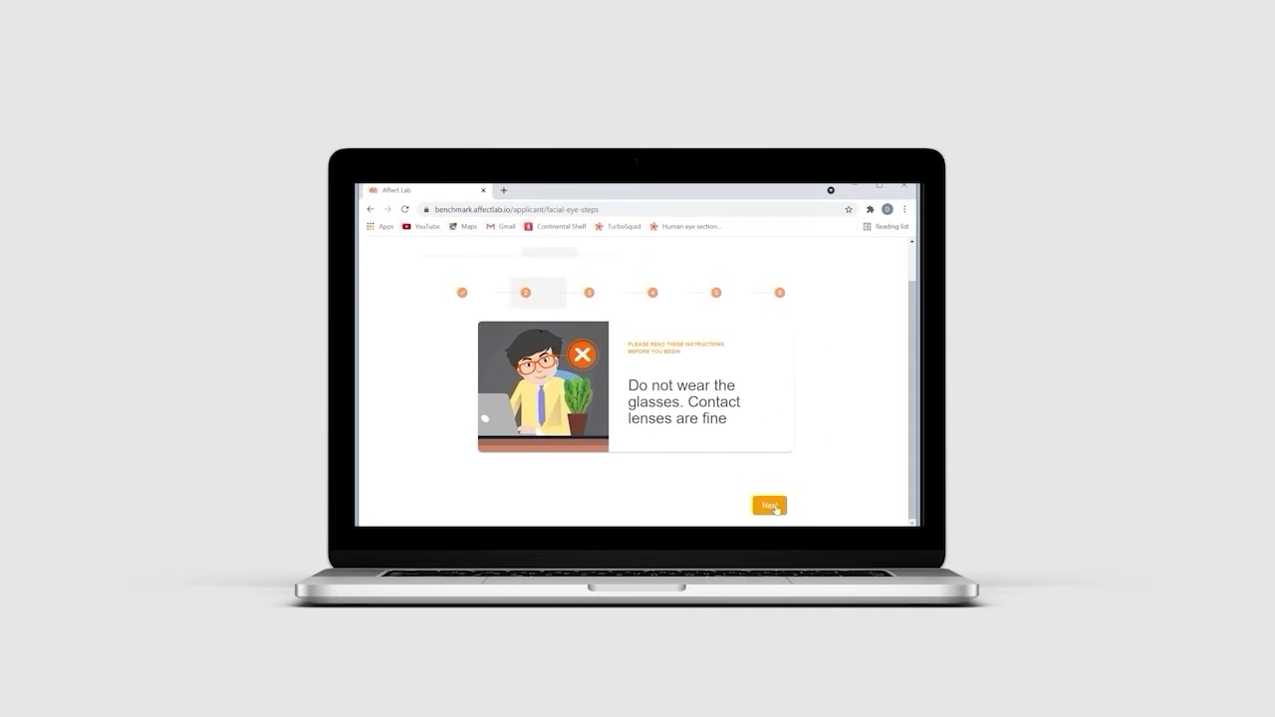
click(775, 508)
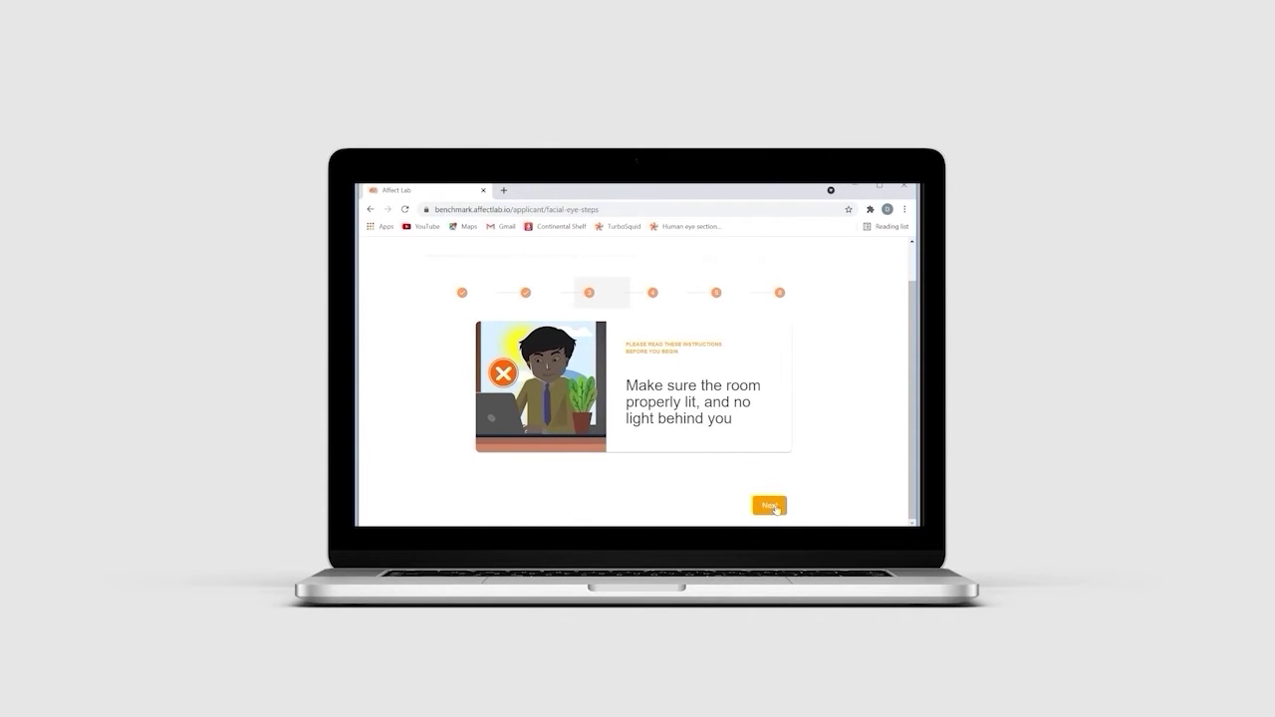
click(777, 508)
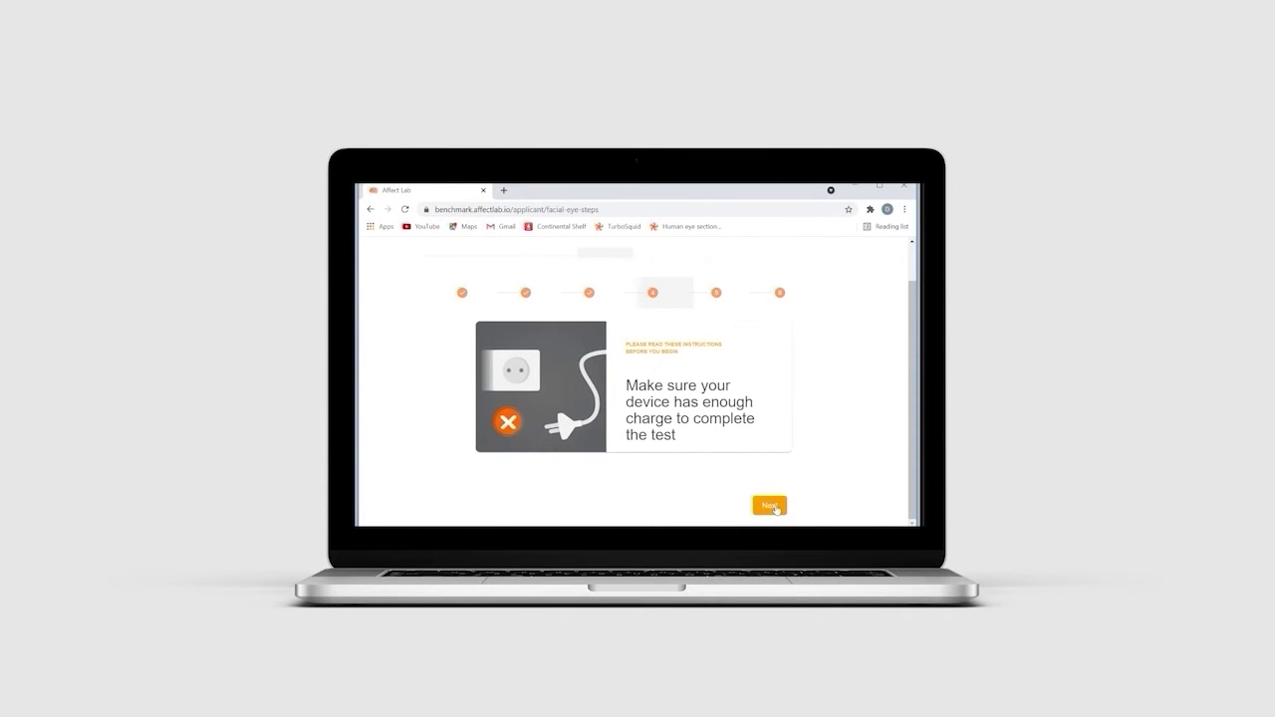
click(775, 507)
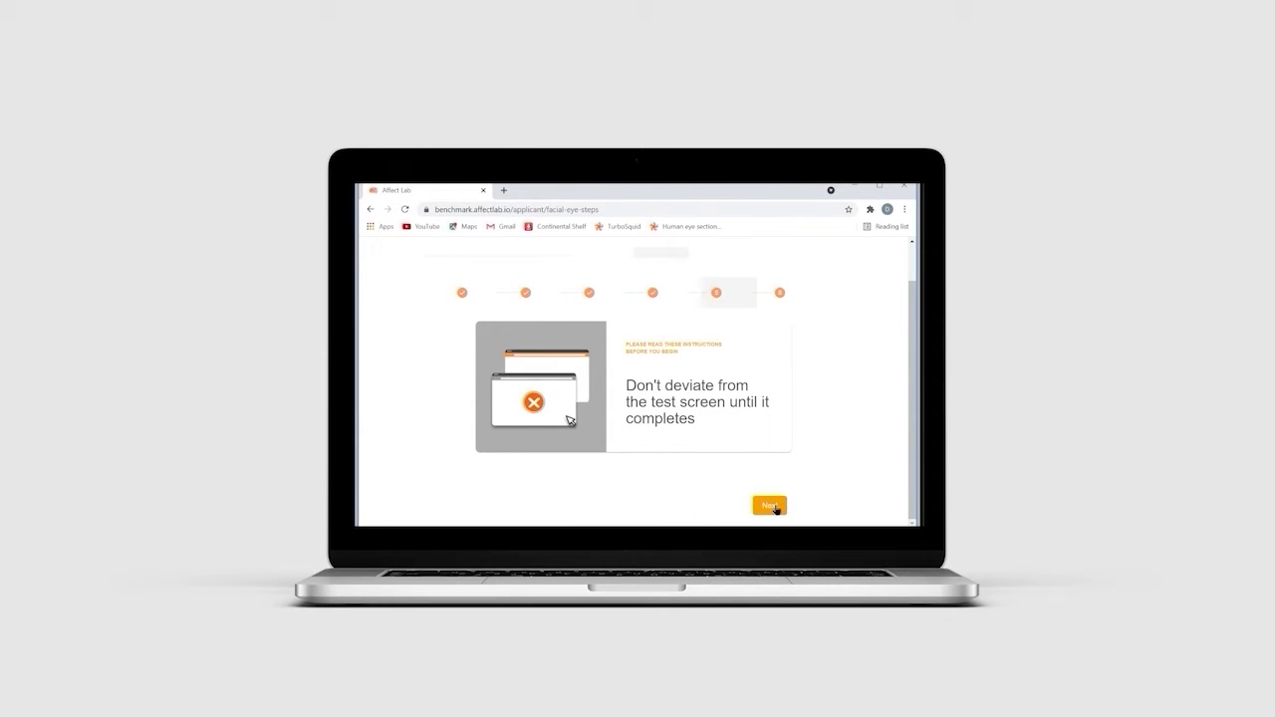
click(774, 508)
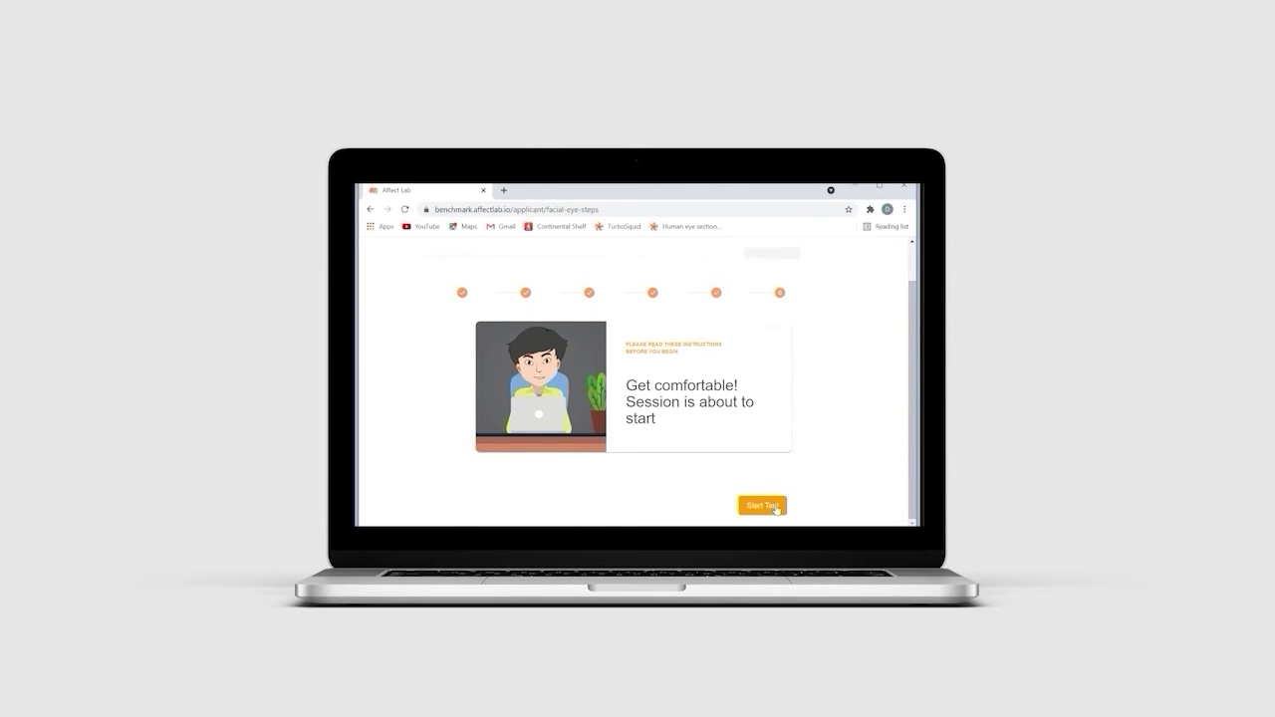
click(775, 508)
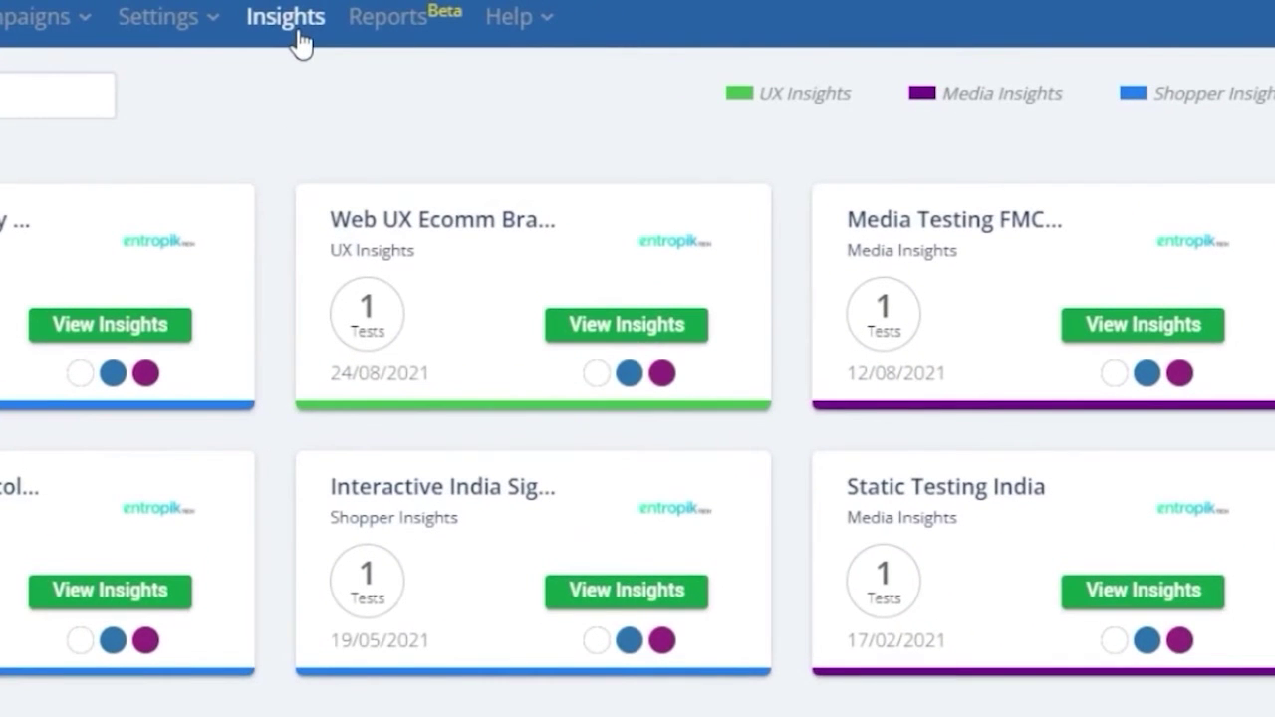
Look through the Emotion, Survey and Comparative Insights of the Interactive Shelf Testing test and return to Summary Insights
click(298, 42)
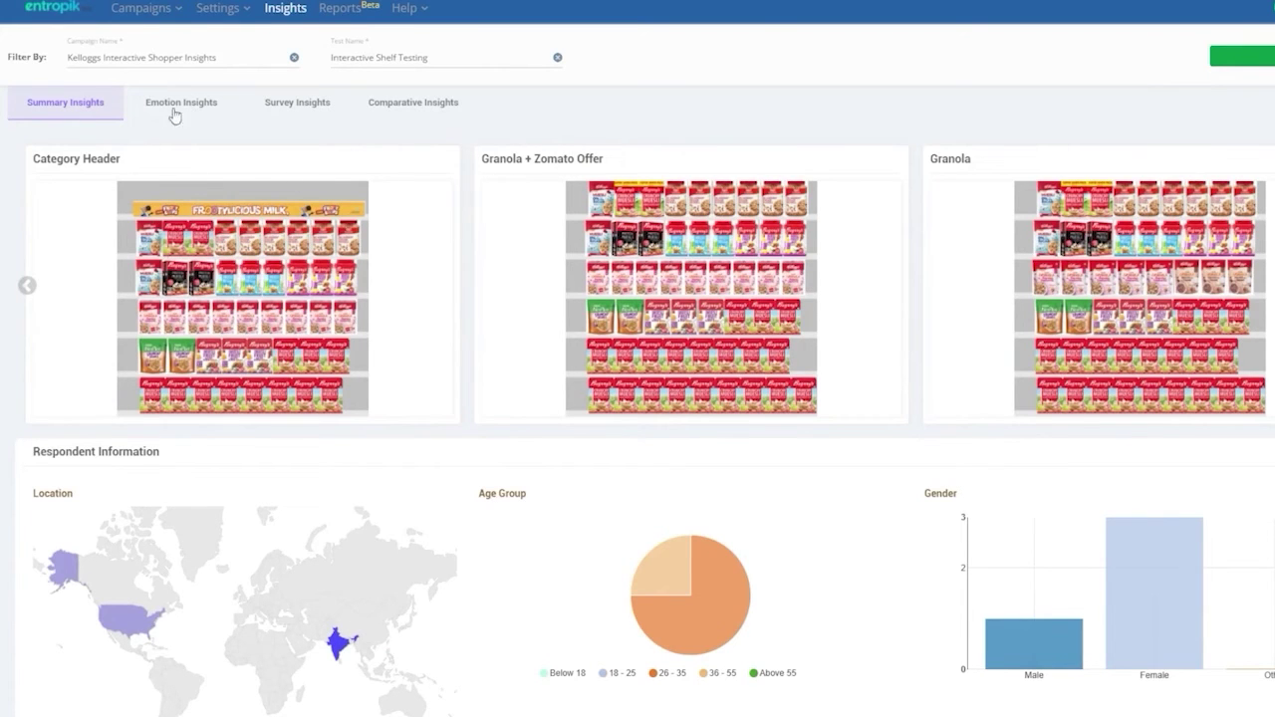
click(166, 106)
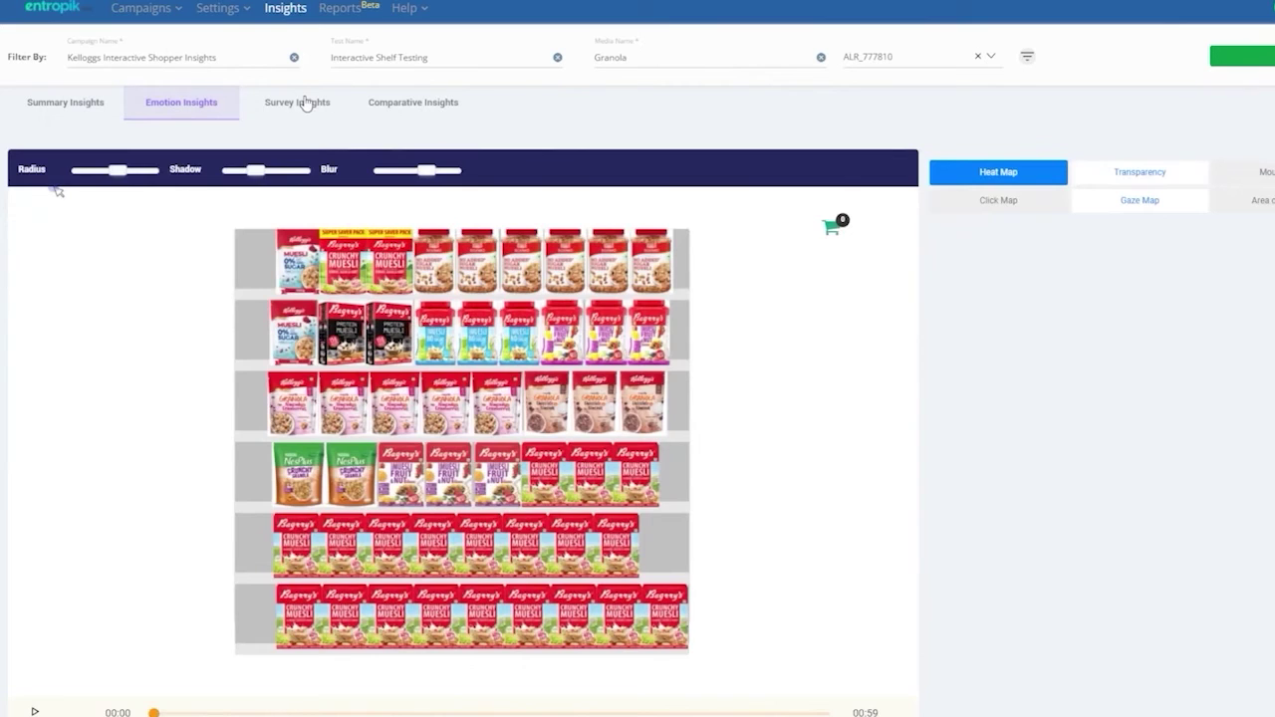
click(306, 103)
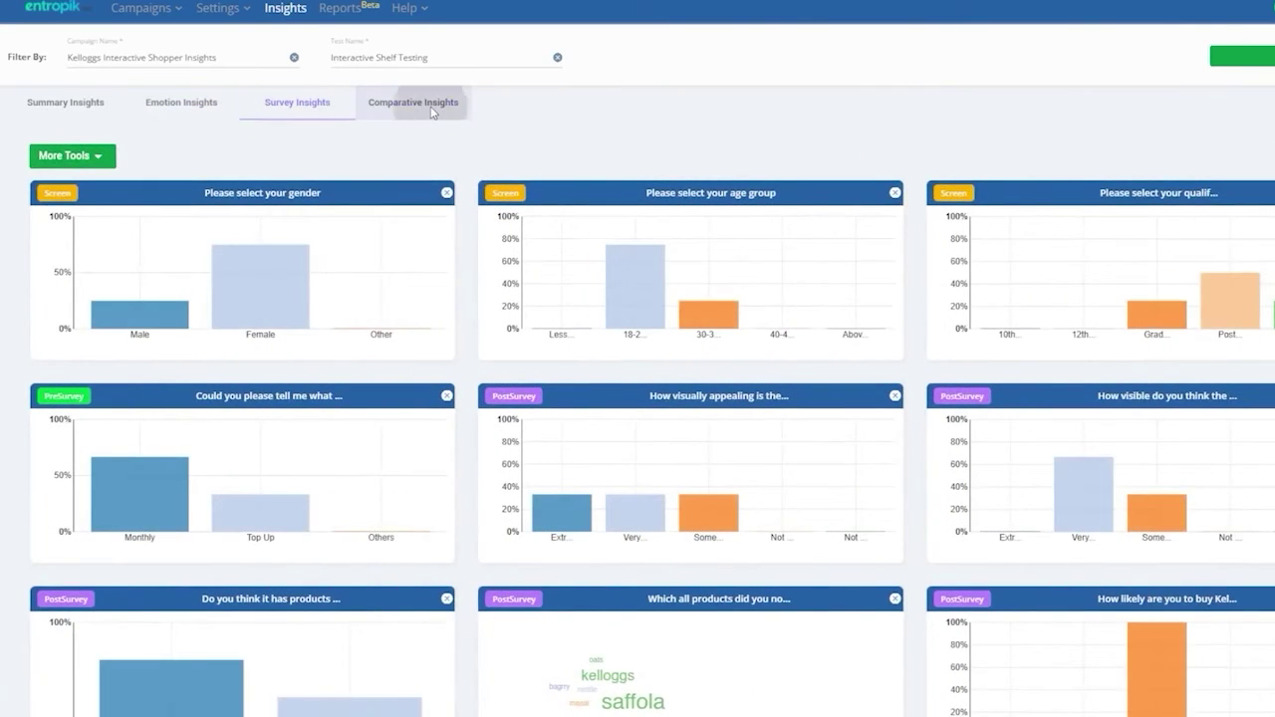
click(432, 109)
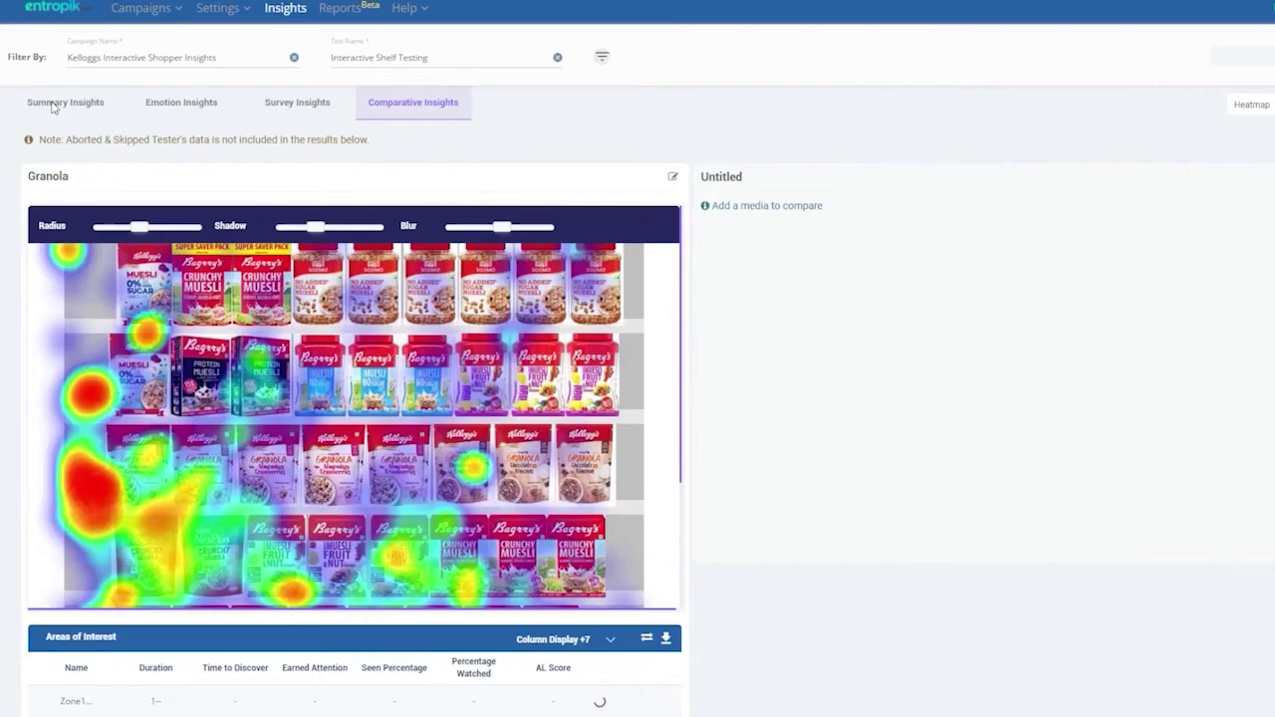
click(38, 104)
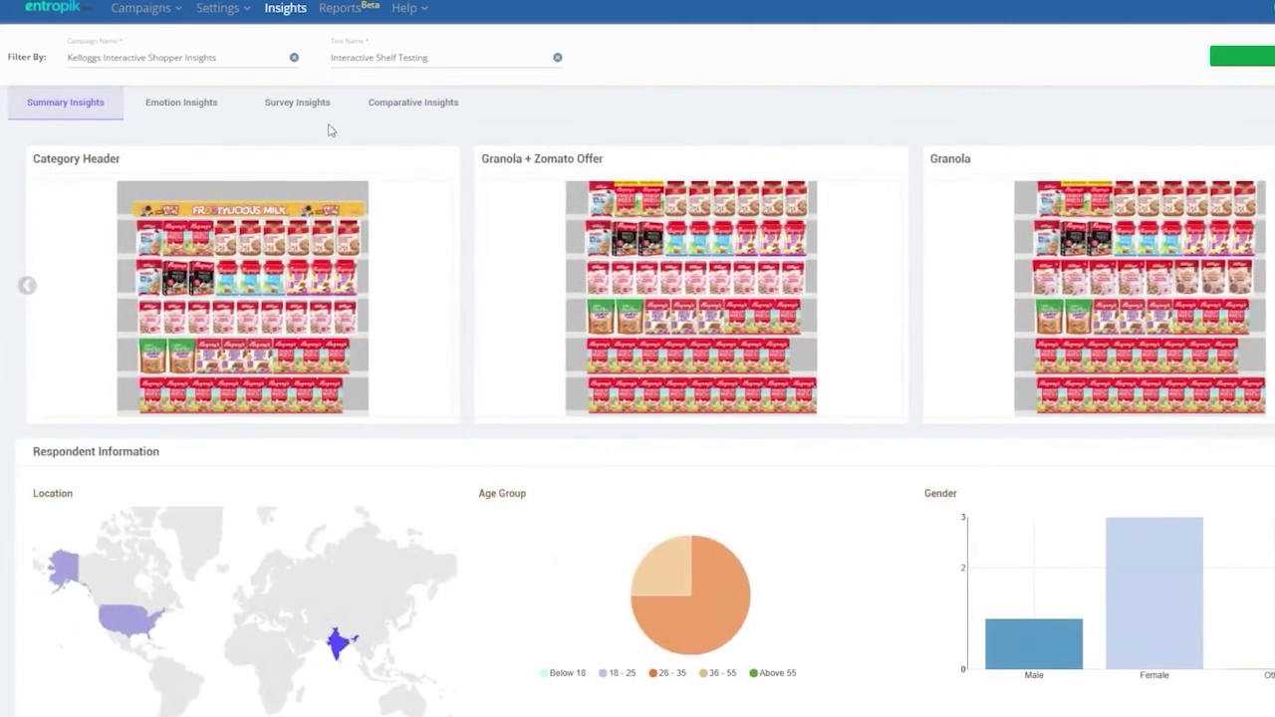
Search the campaign filter for "kel" and choose the Kelloggs Interactive Shopper Insights campaign
click(179, 61)
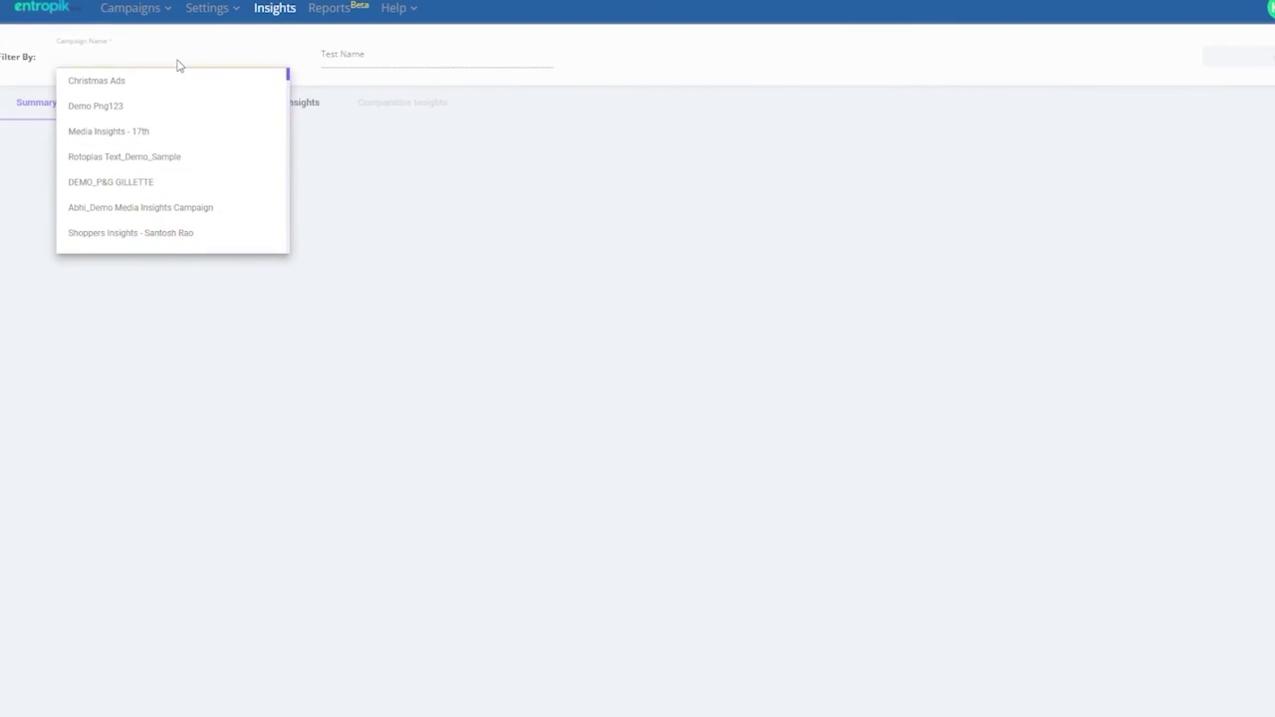
text(kel)
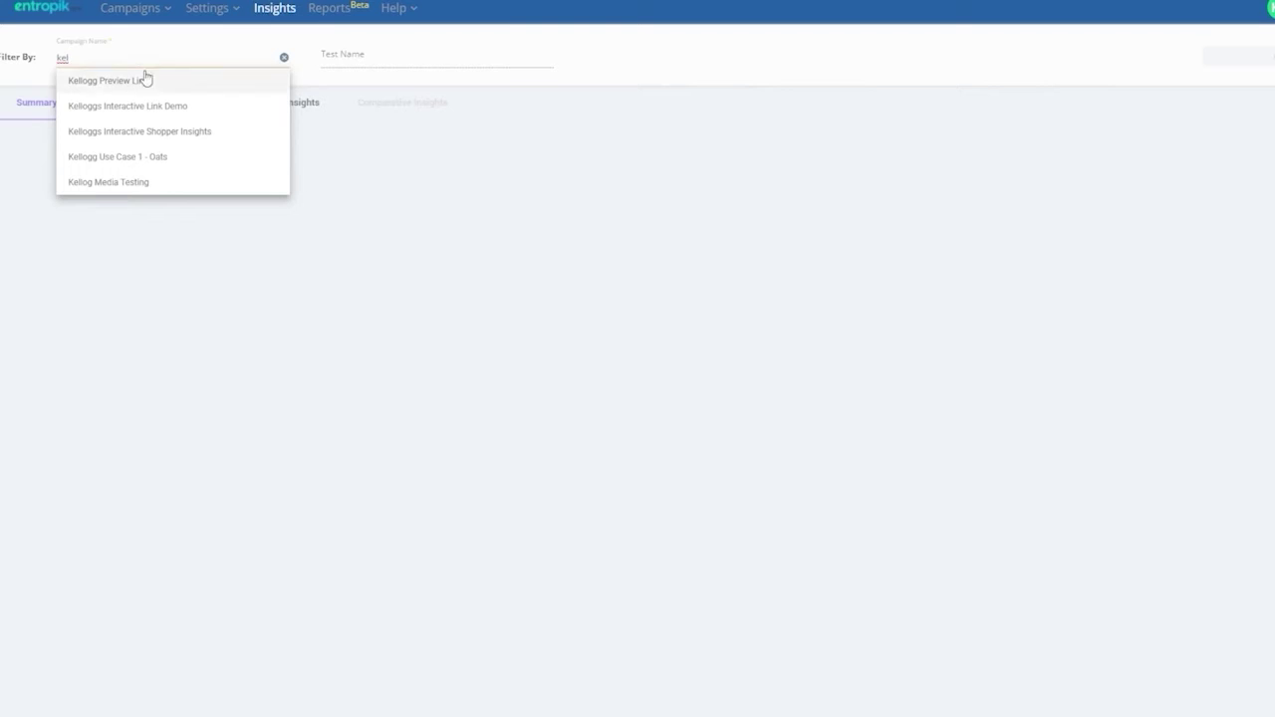
click(159, 131)
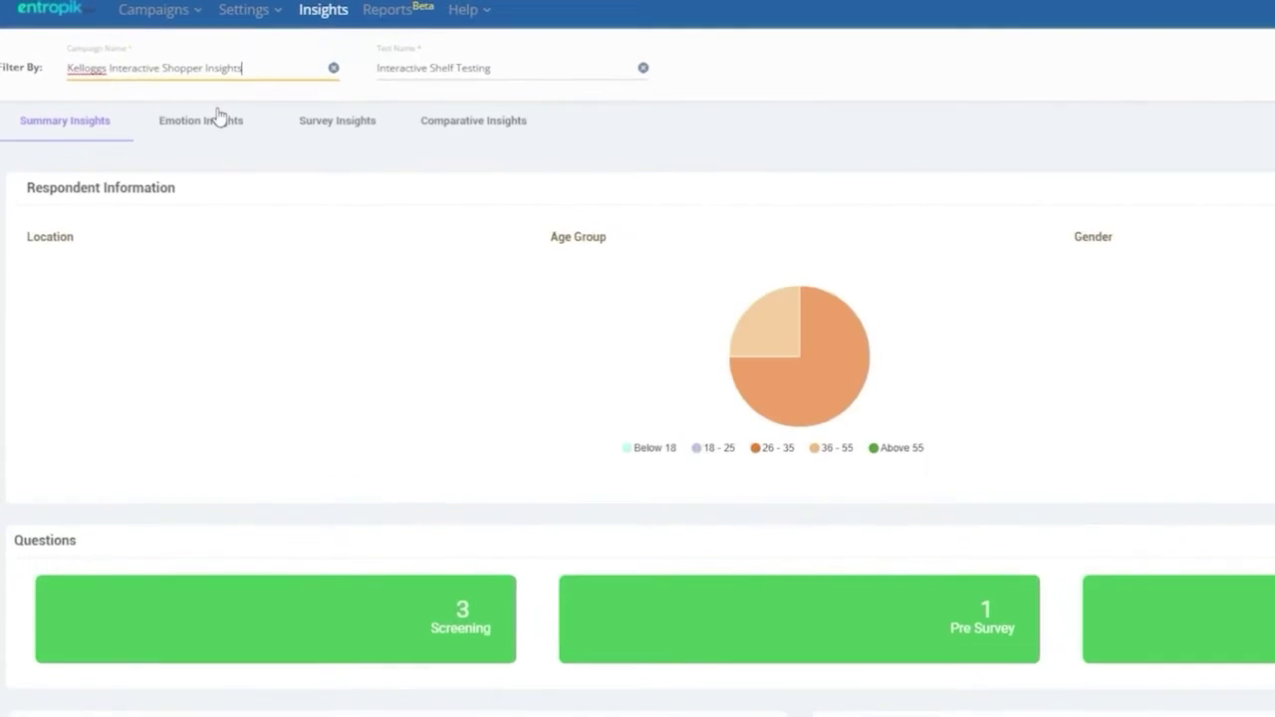
In Emotion Insights, set the additional filters to age 26 - 35, country United States and city Atlanta
click(198, 102)
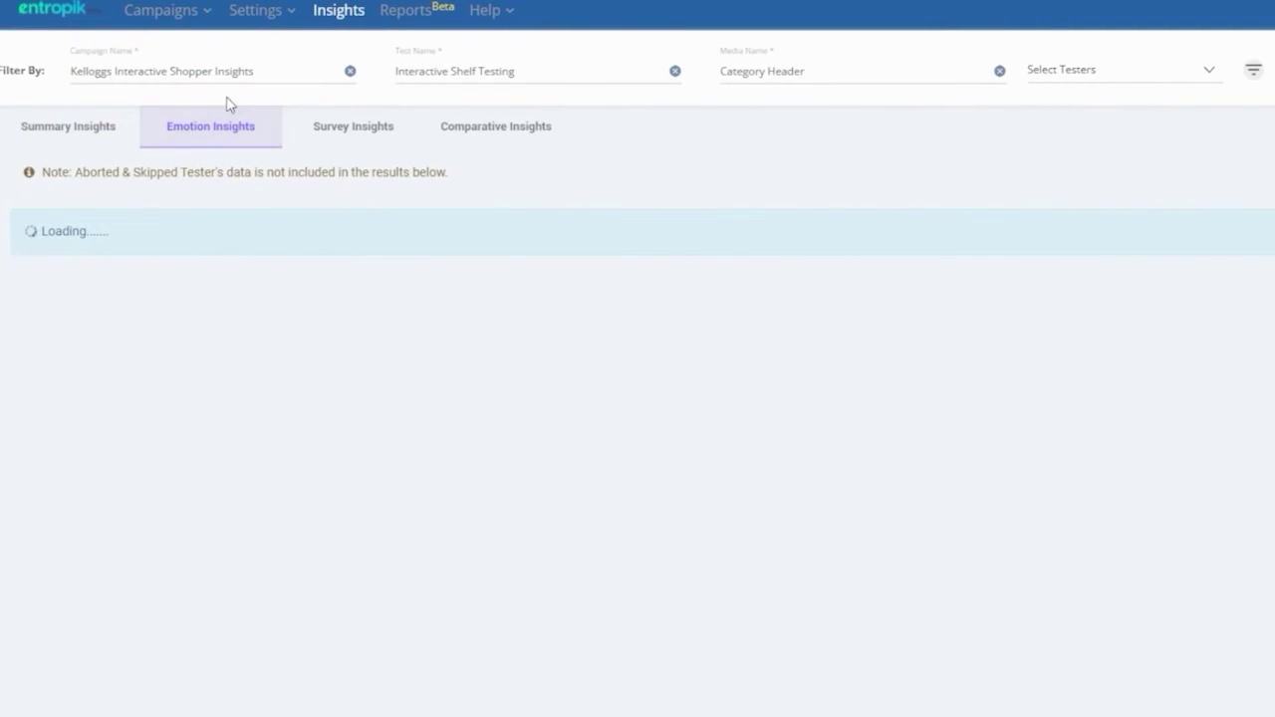
click(1254, 72)
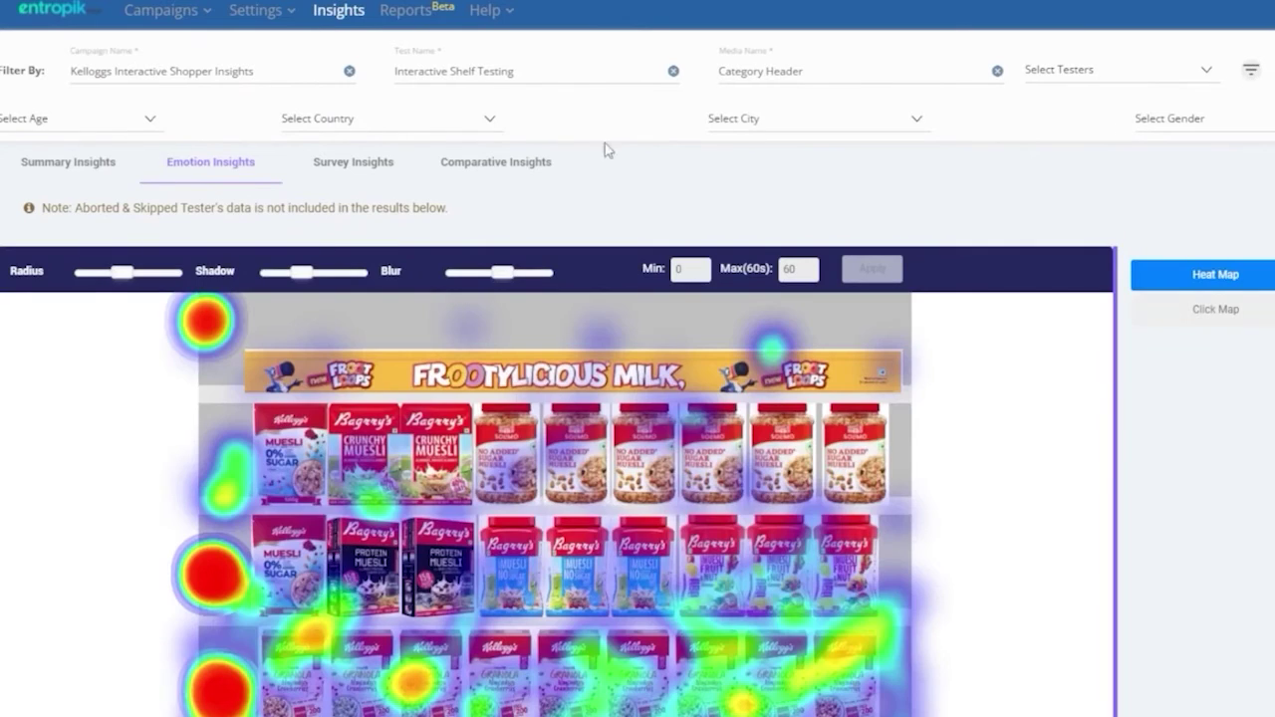
click(102, 119)
click(86, 194)
click(328, 120)
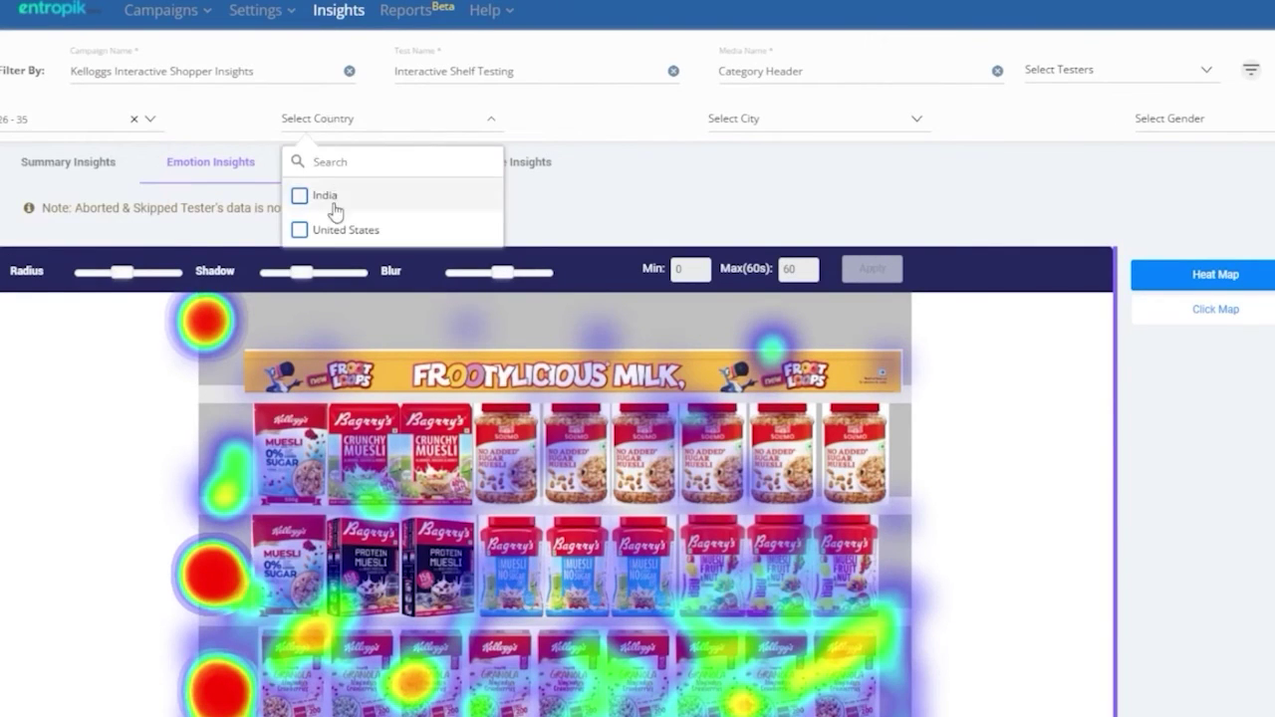
click(319, 228)
click(822, 120)
click(792, 198)
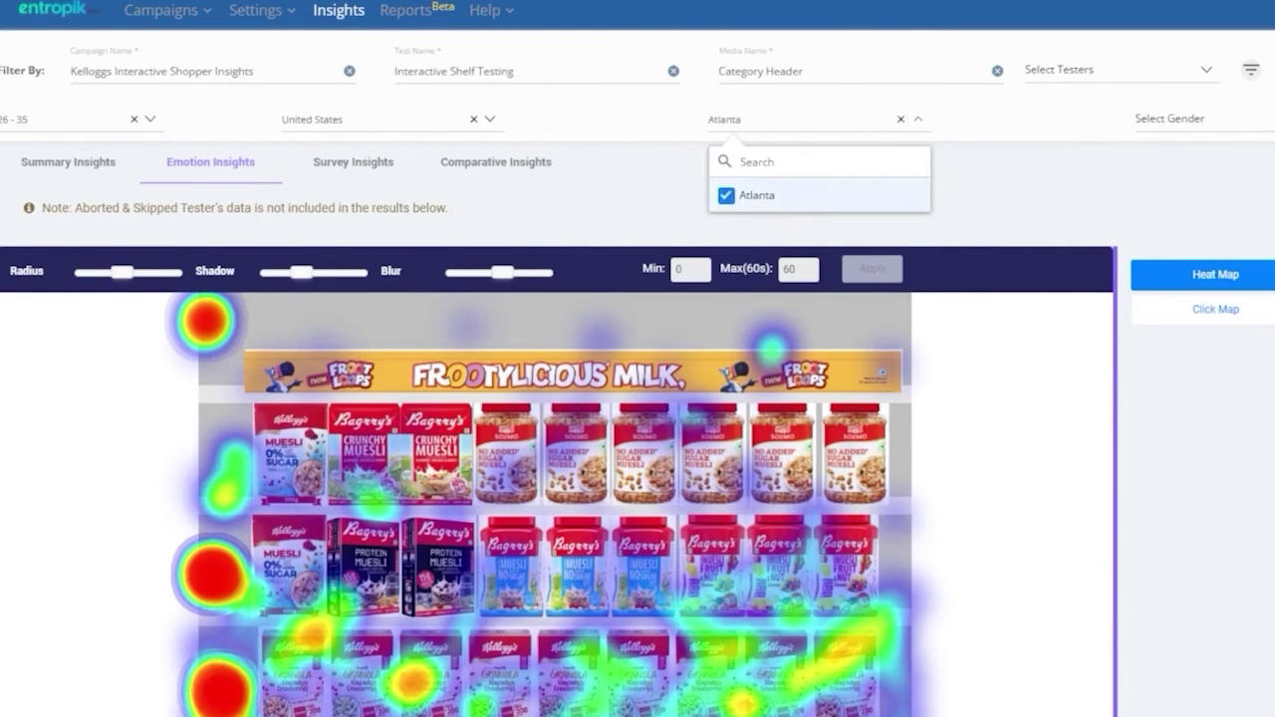
Change the media of the emotion insights to Granola and apply the filters
click(882, 65)
click(814, 169)
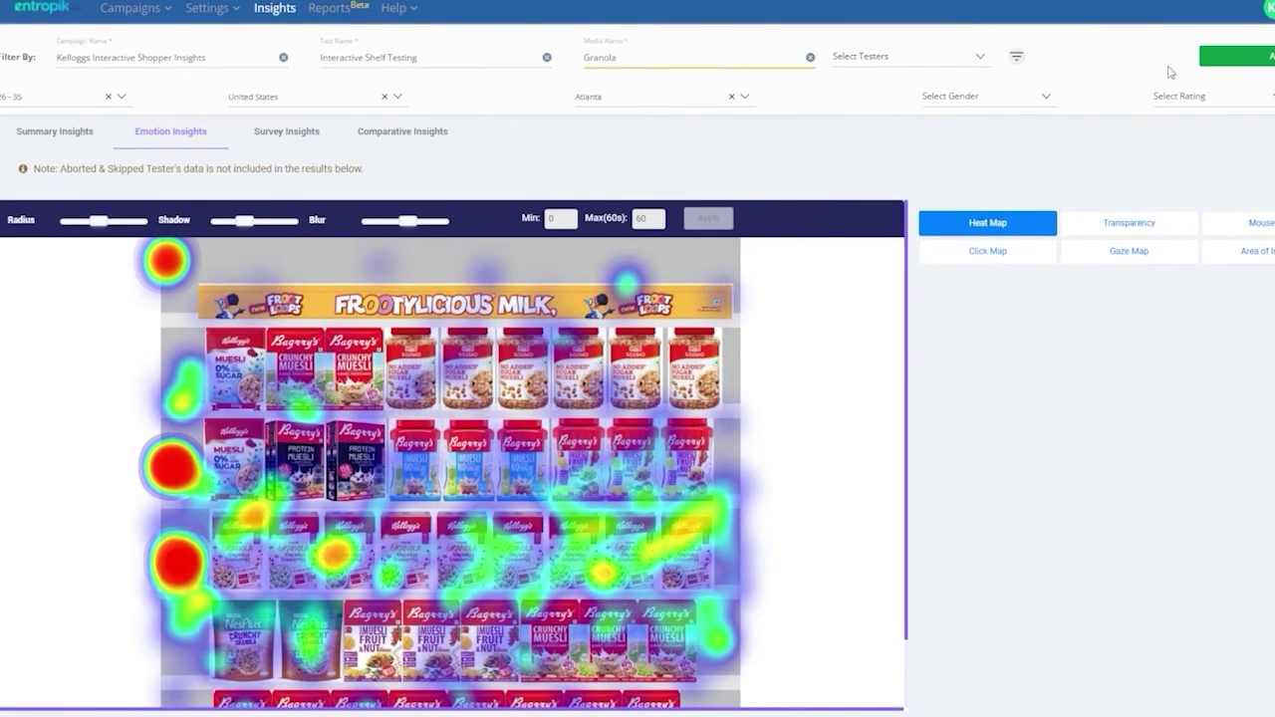
click(1215, 58)
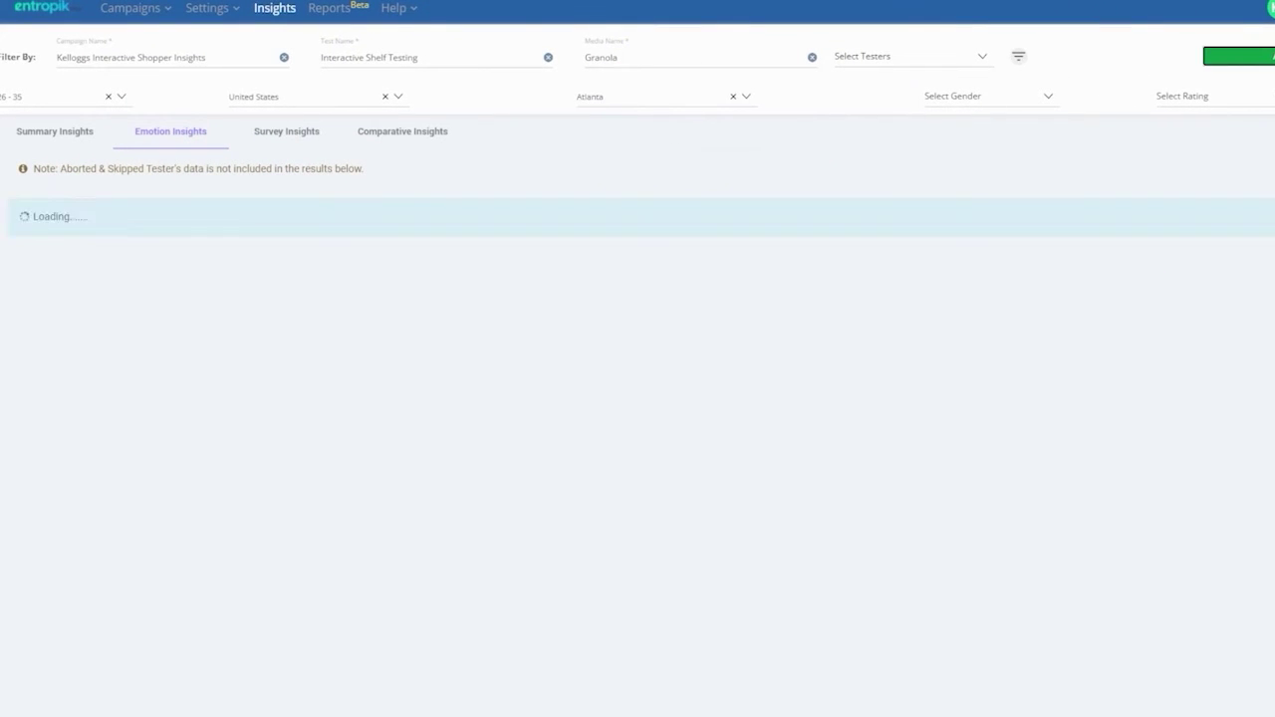
Set the emotion insights' gender filter to Female and the rating filter to 2
click(1005, 97)
click(966, 159)
click(1184, 97)
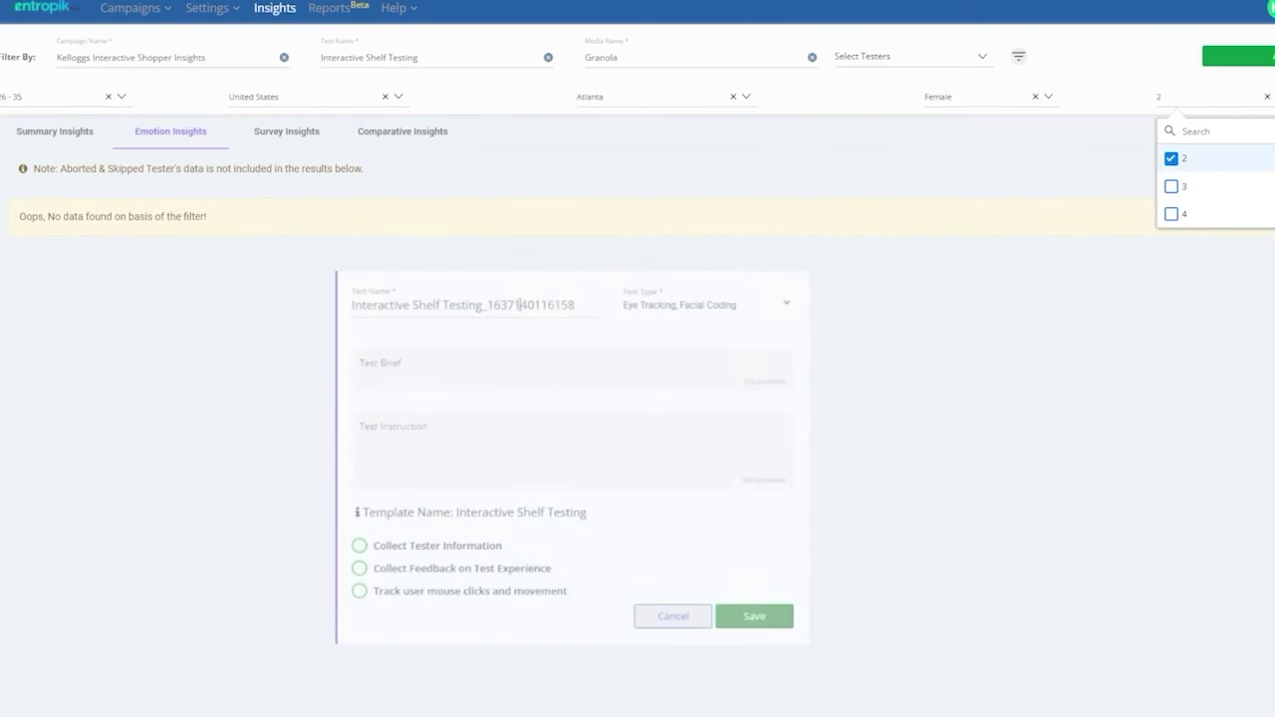
Replace the default test name in the settings form of the Interactive Shelf Testing template
key(ctrl+a)
text(S)
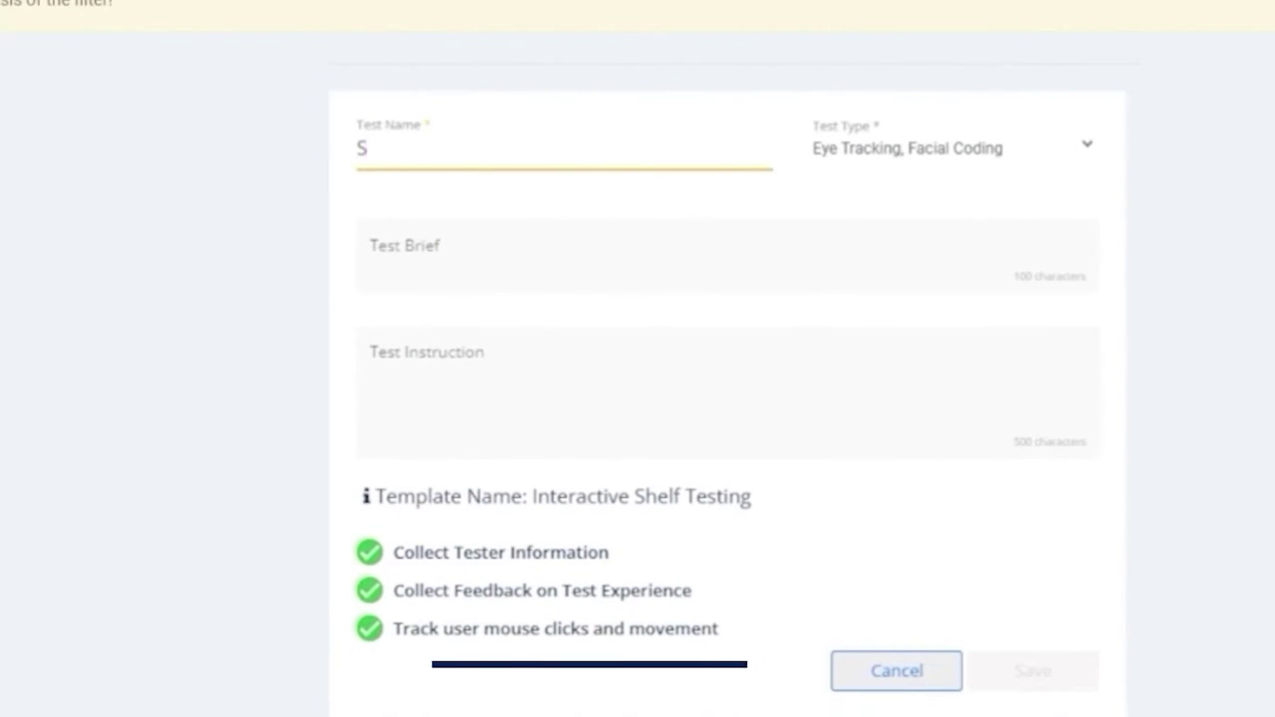
text(oppi)
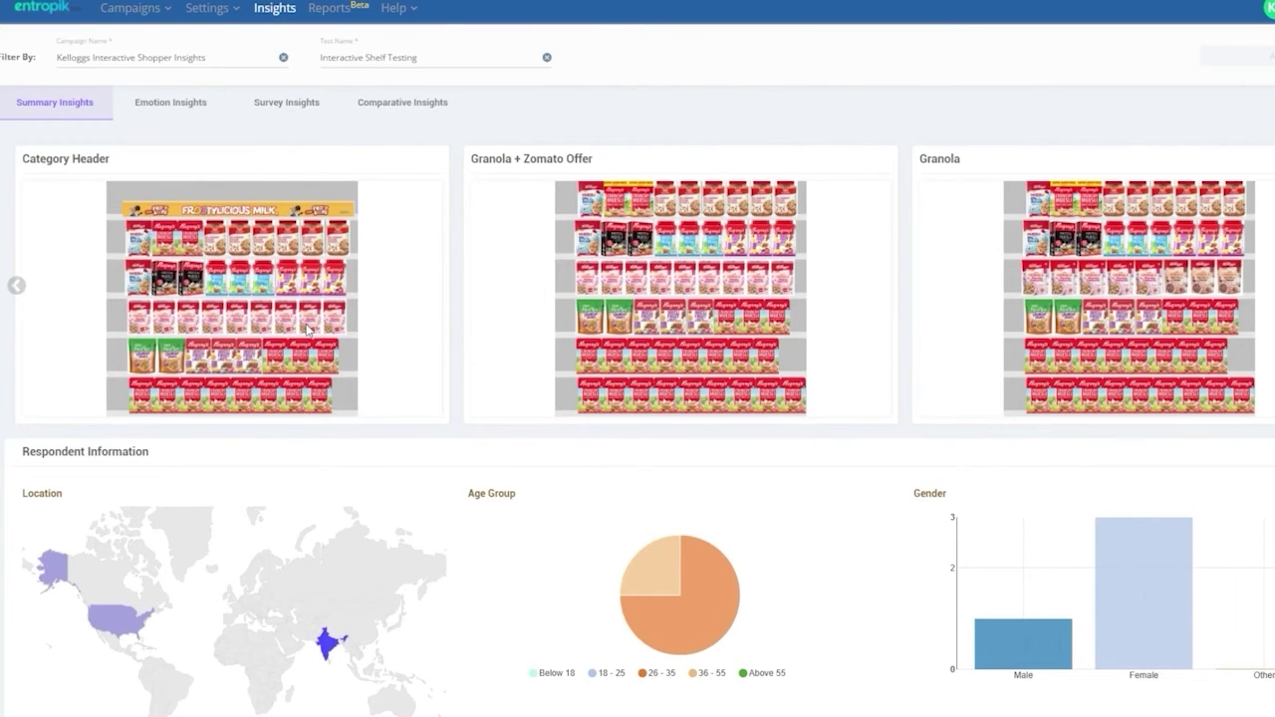
Examine the Summary Insights, from respondent information and question types to test info, media status and the tester funnel
scroll(308, 330, down, 3)
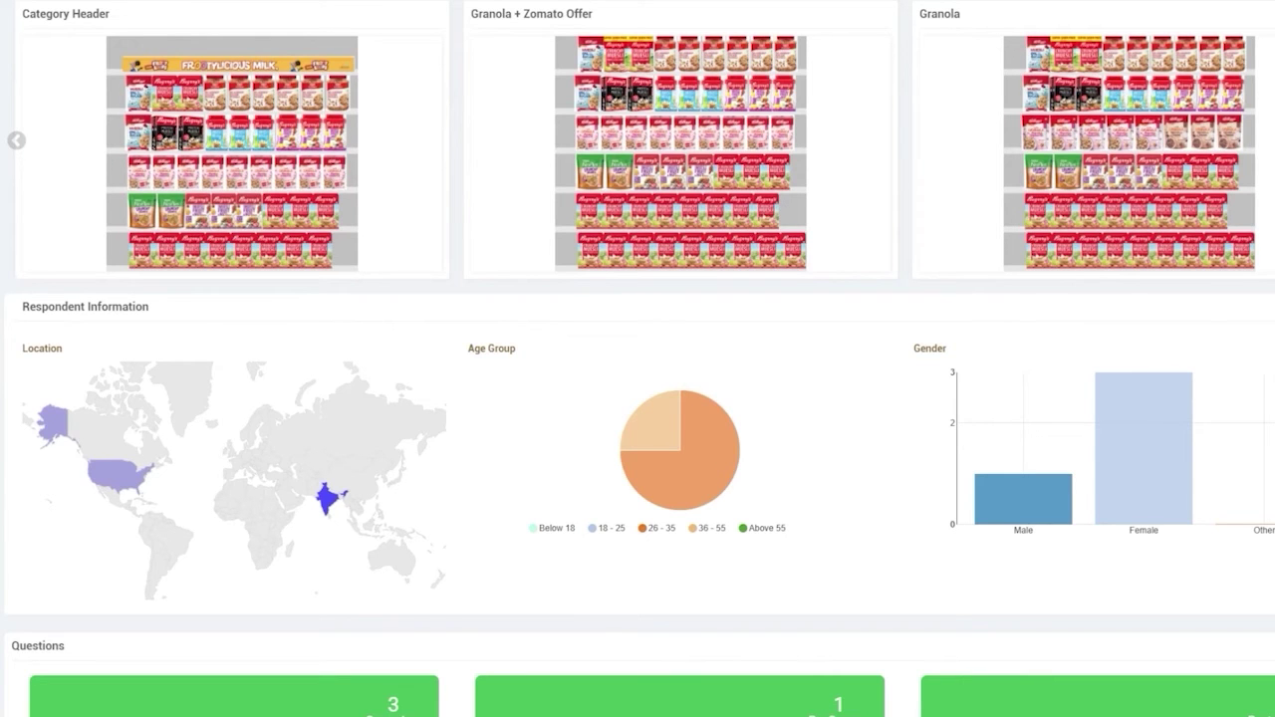
scroll(726, 518, down, 6)
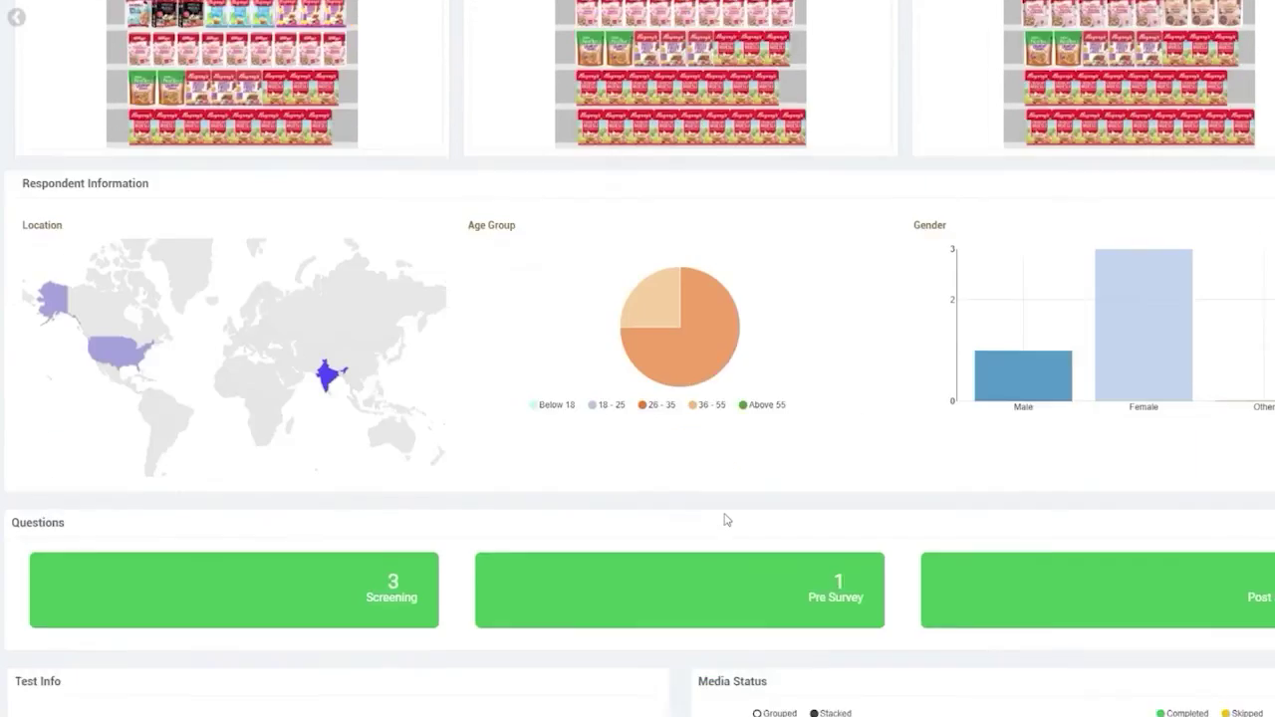
scroll(726, 518, up, 1)
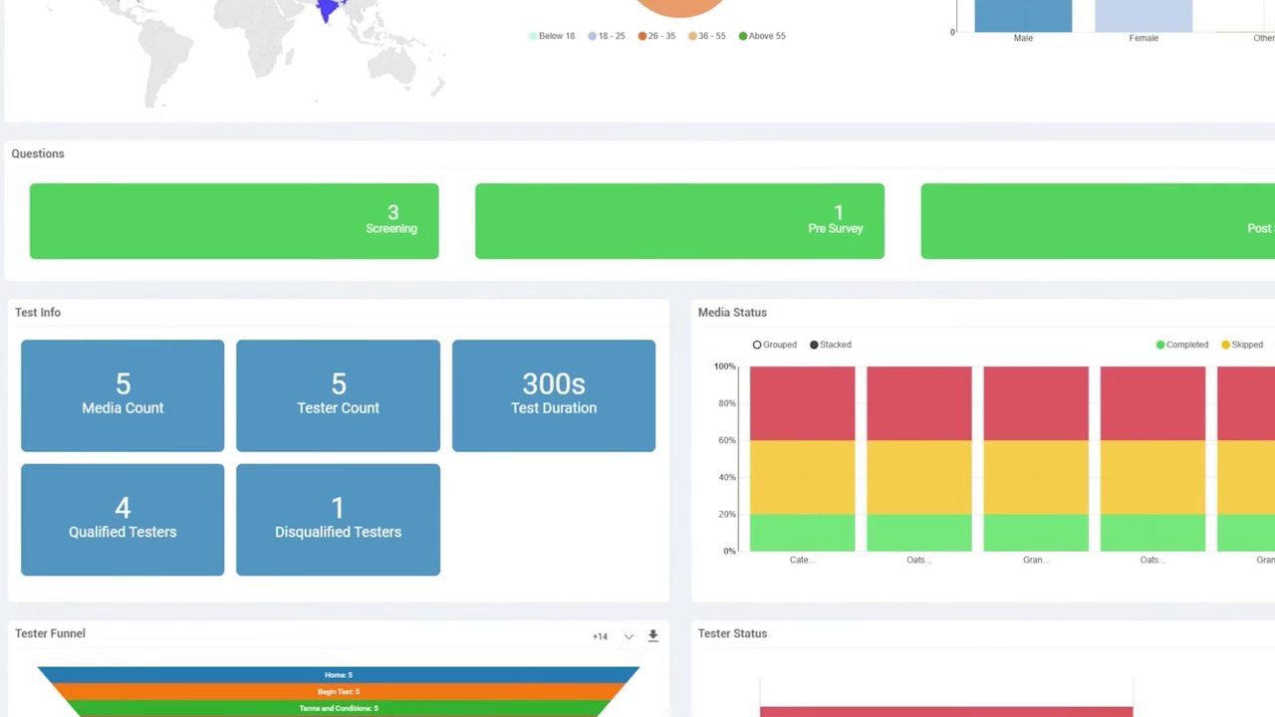
scroll(797, 548, down, 3)
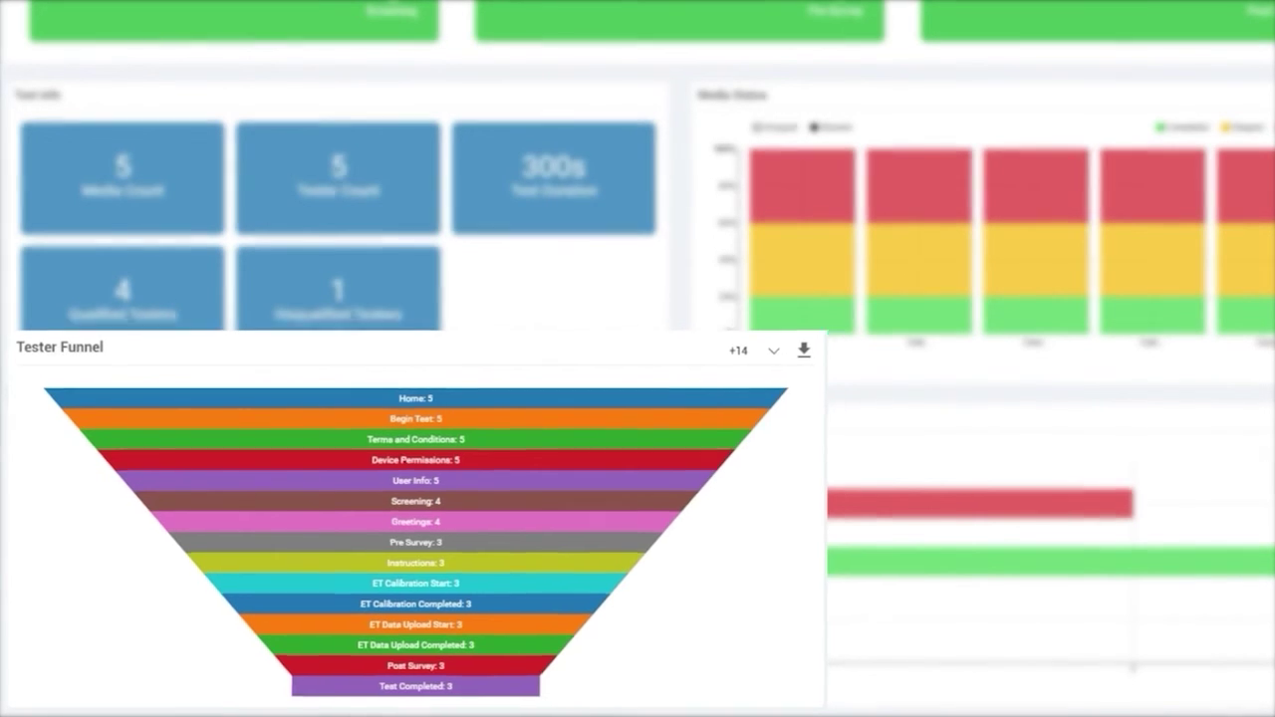
Return to the Emotion Insights, view the shelf recording in transparency mode and play it back as a gaze map
scroll(684, 683, up, 10)
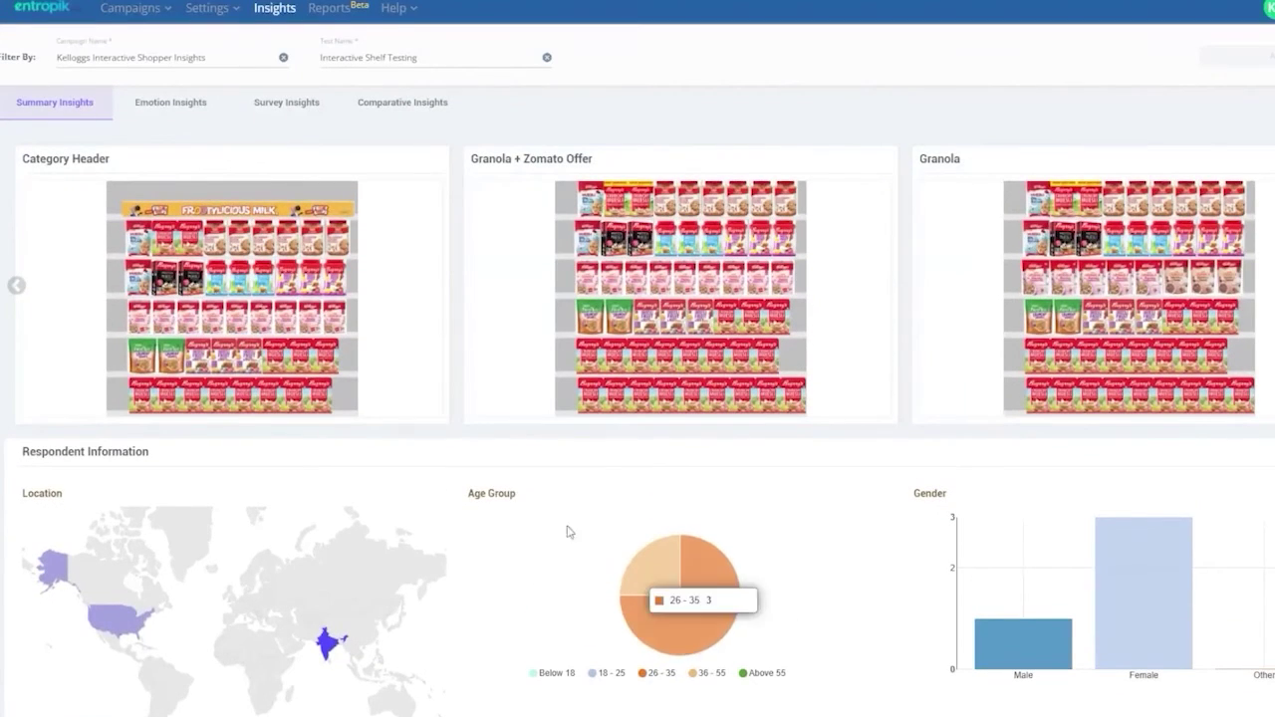
click(174, 104)
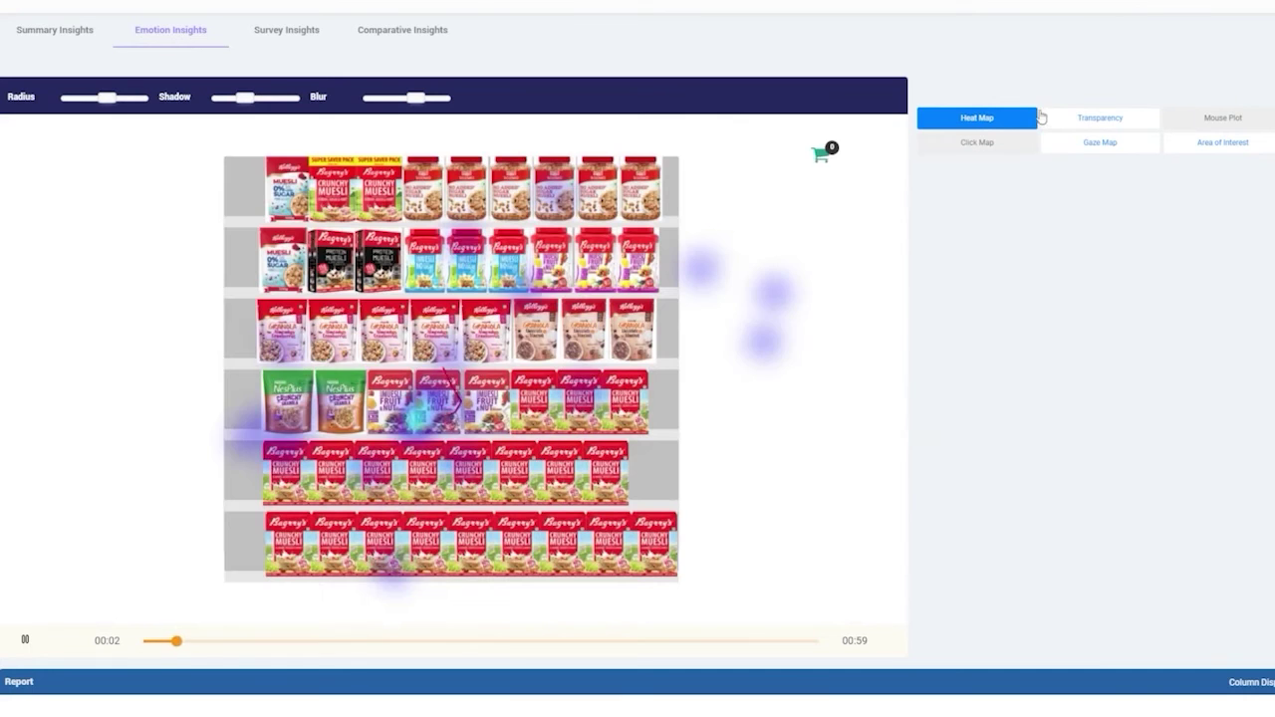
click(1059, 125)
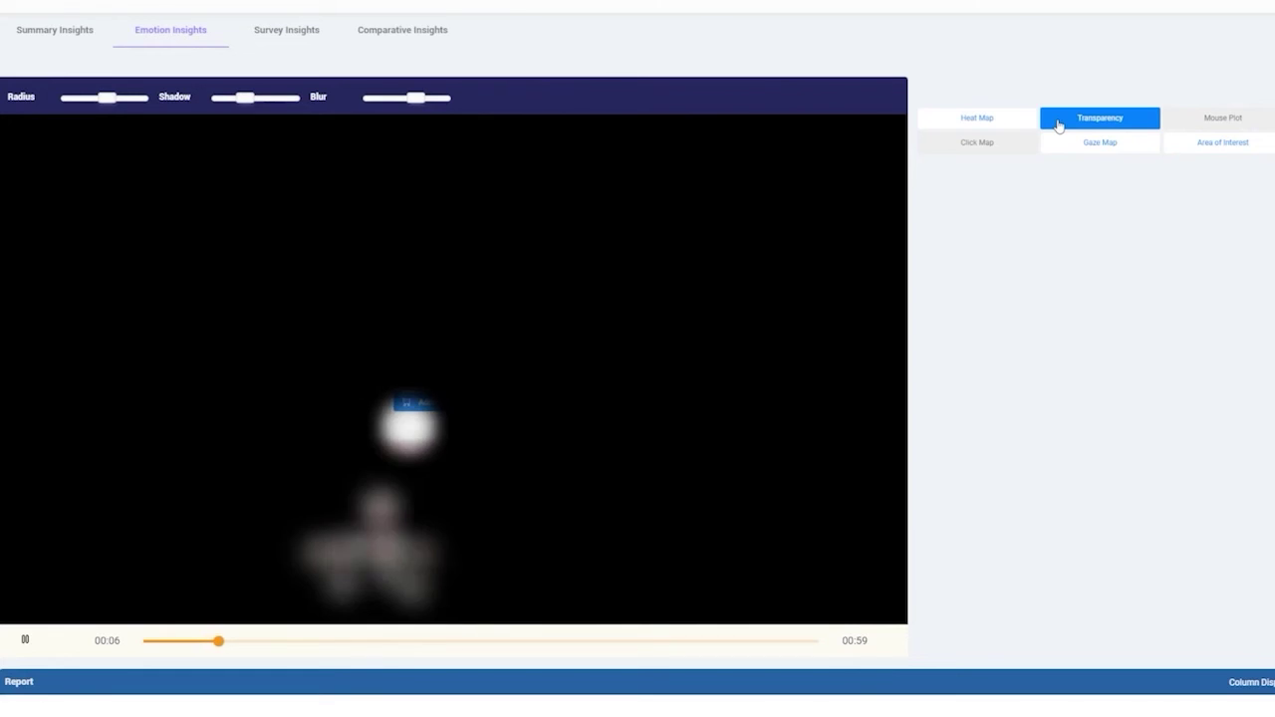
click(1093, 143)
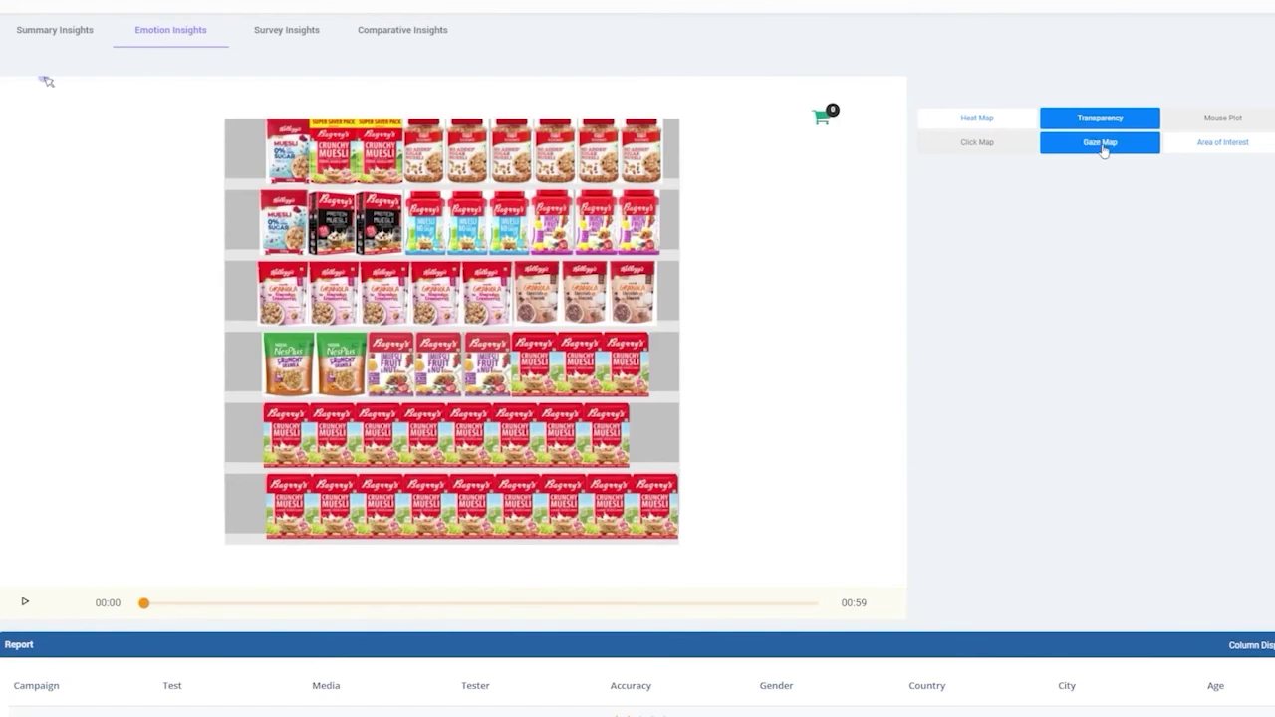
click(25, 602)
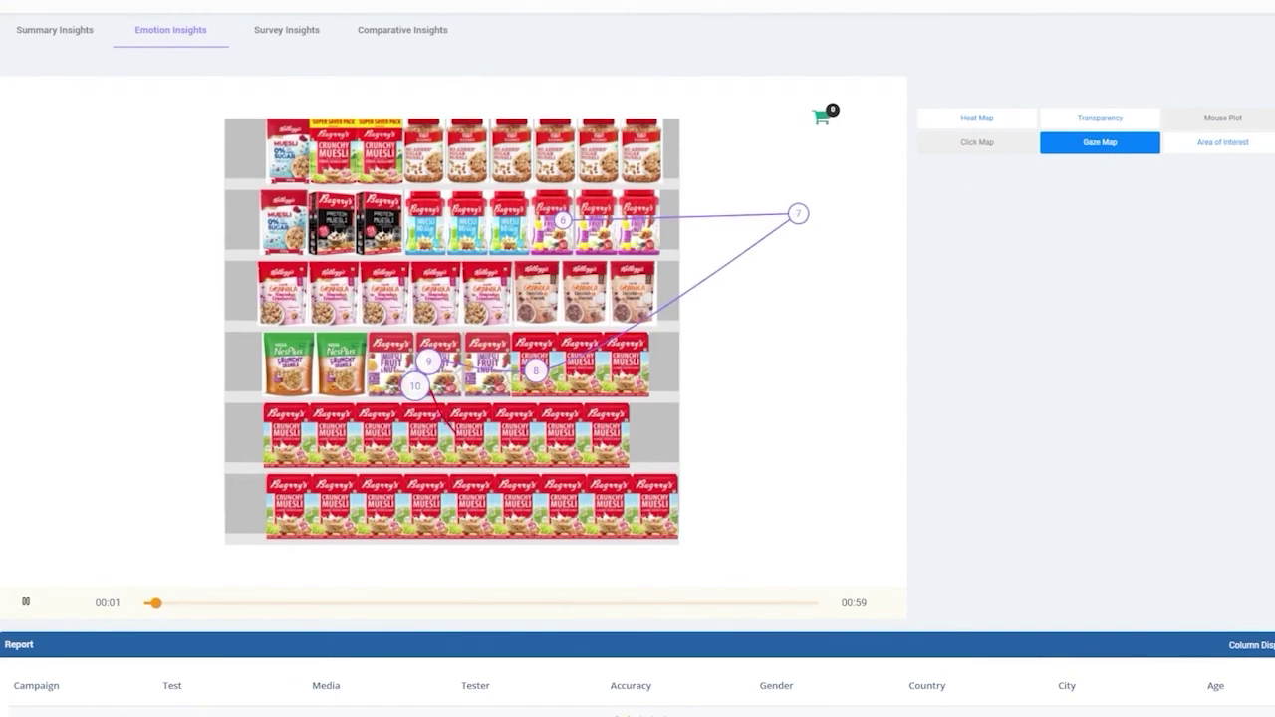
Enable the area of interest view and examine the custom area's metrics along with the Area of Interest and Report tables
click(1243, 144)
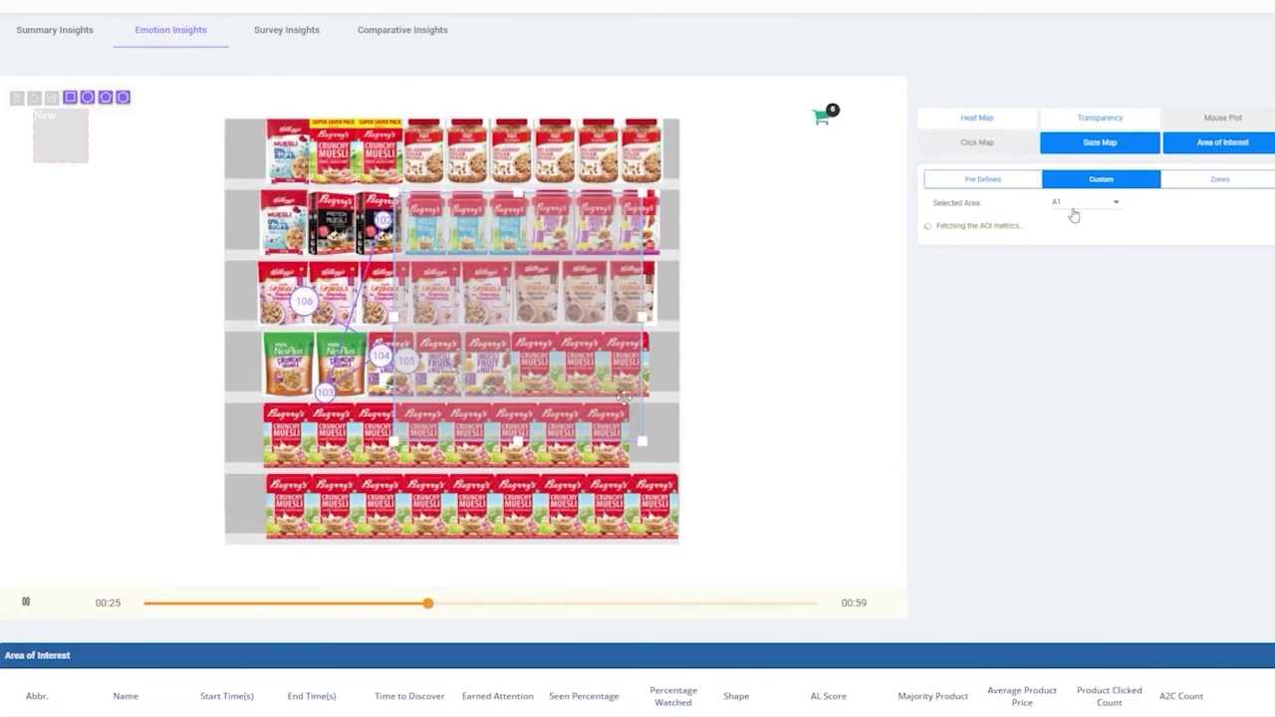
scroll(842, 392, down, 3)
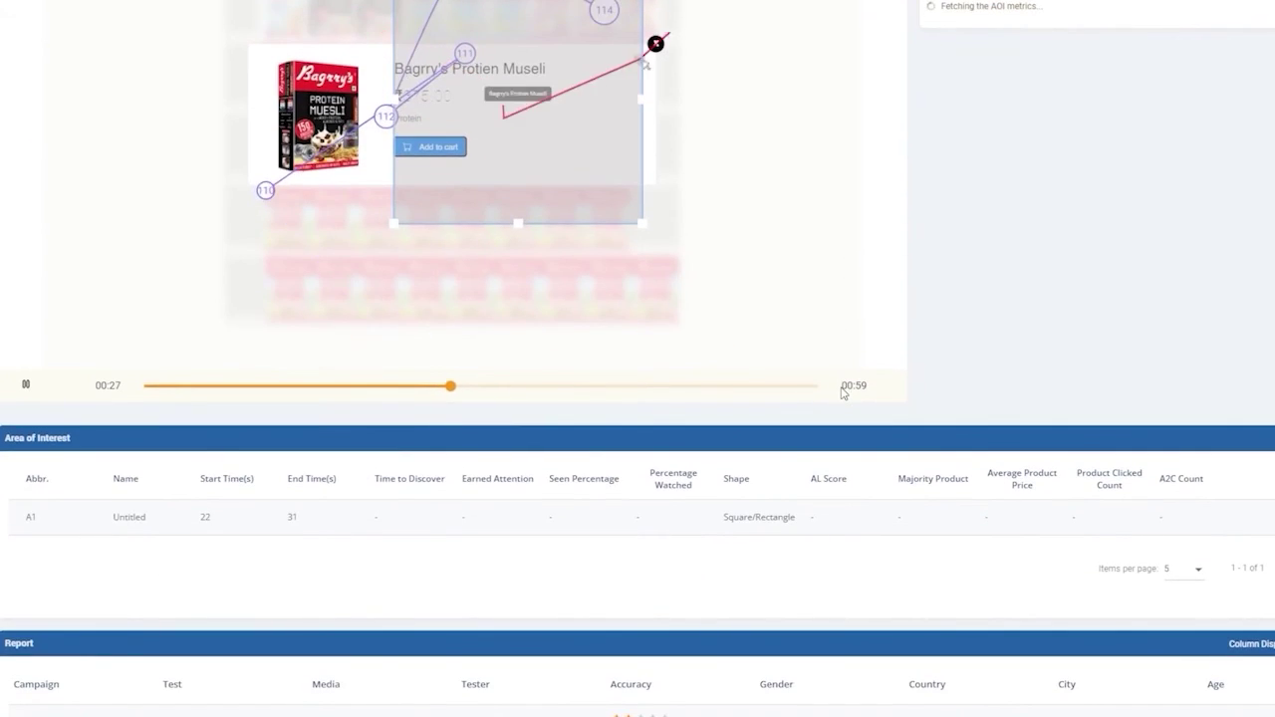
scroll(843, 392, down, 2)
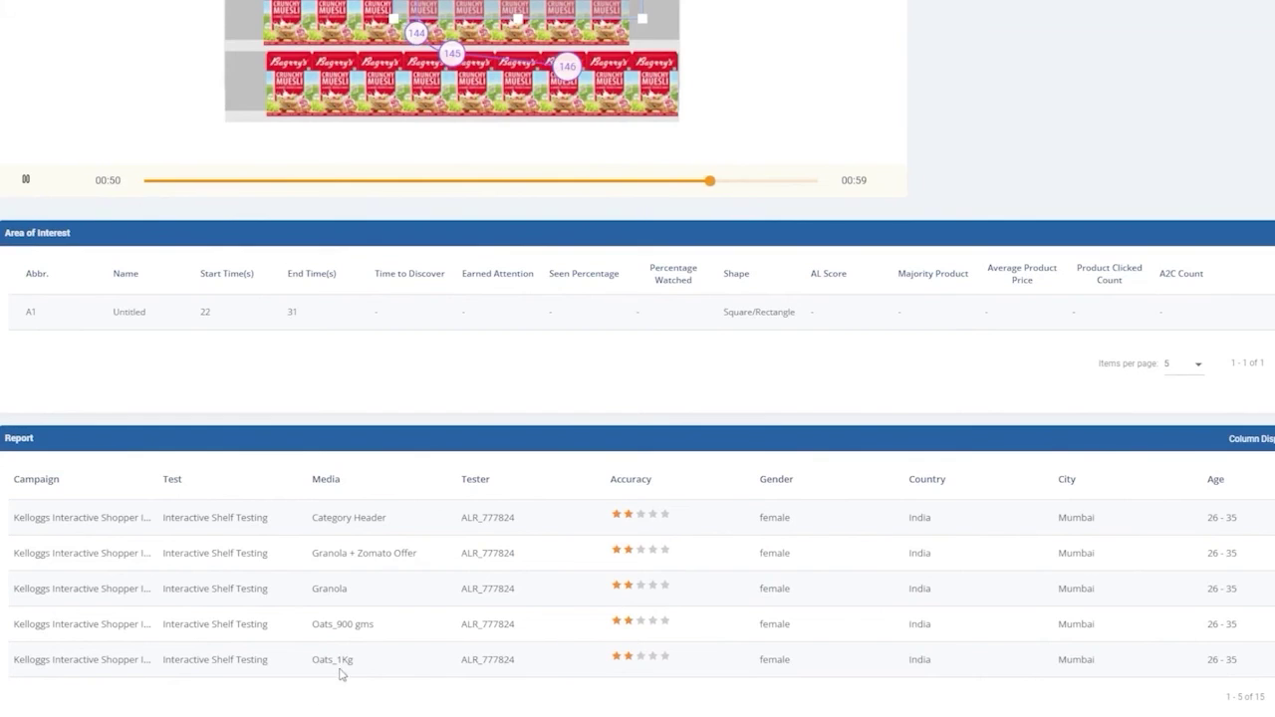
scroll(362, 680, up, 5)
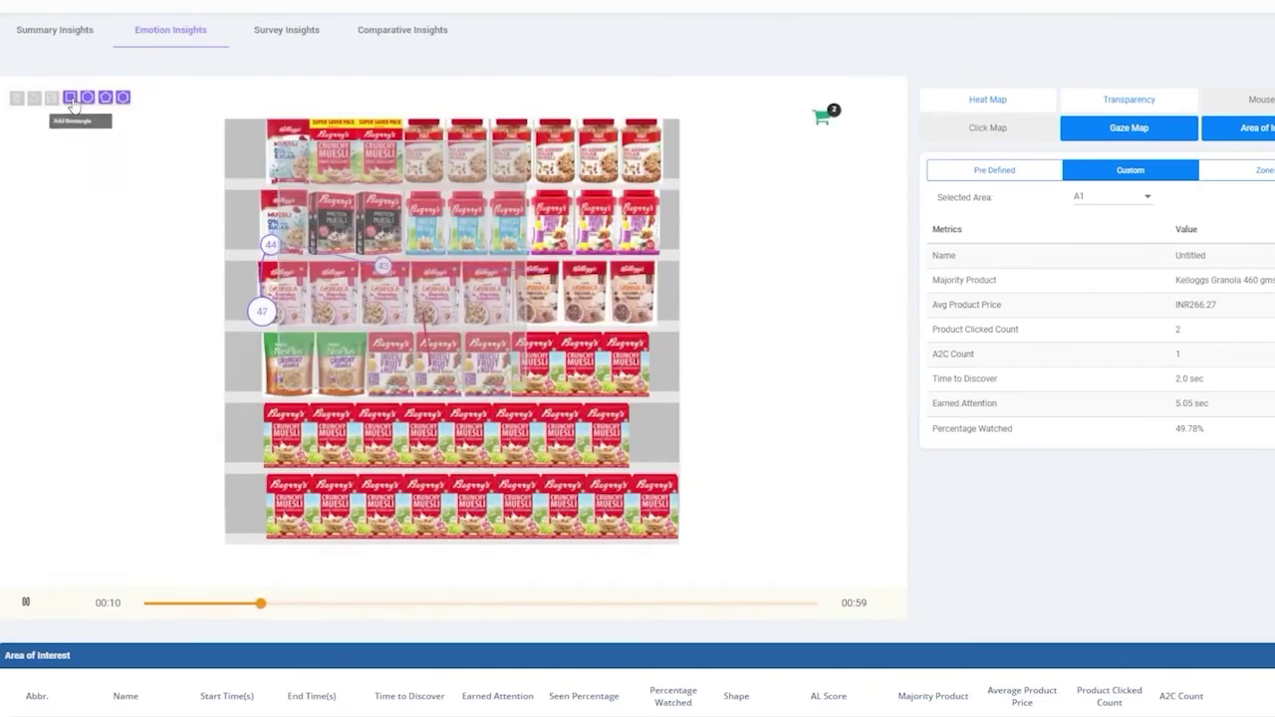
Add a rectangular area of interest over the middle shelf rows and save its segment with a duration of 22 to 31 seconds
click(70, 98)
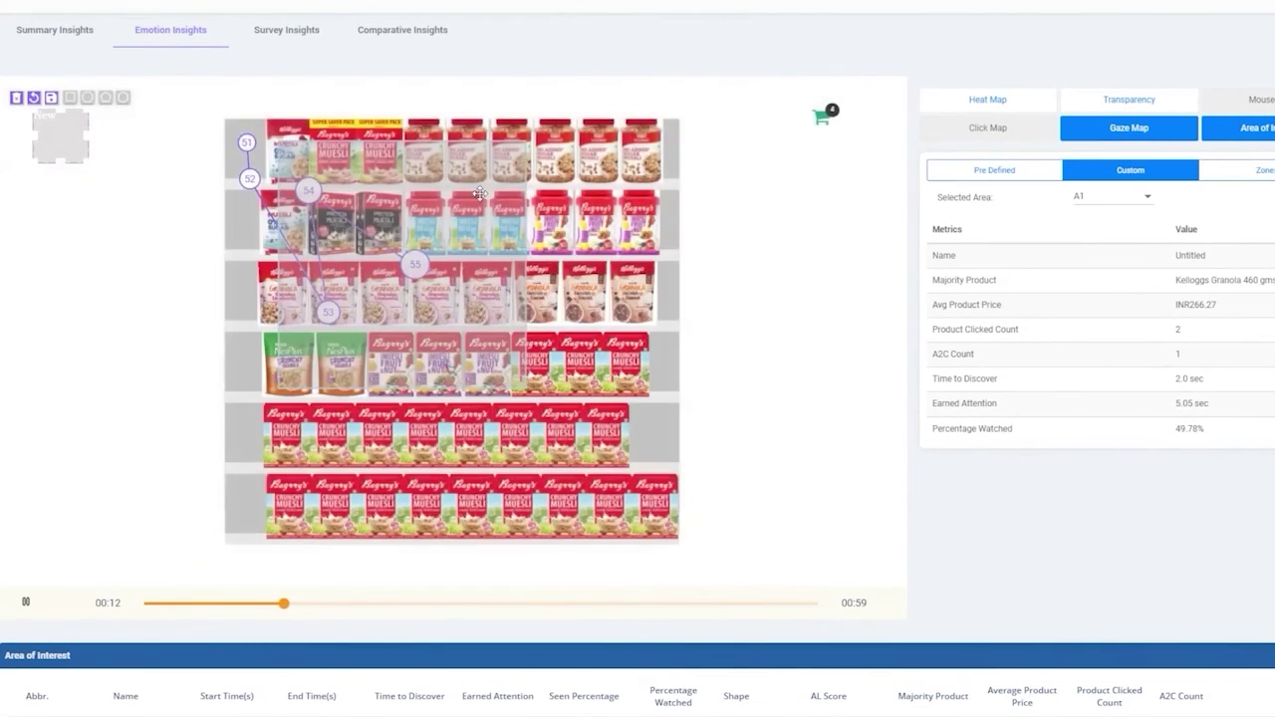
drag(533, 239, 601, 239)
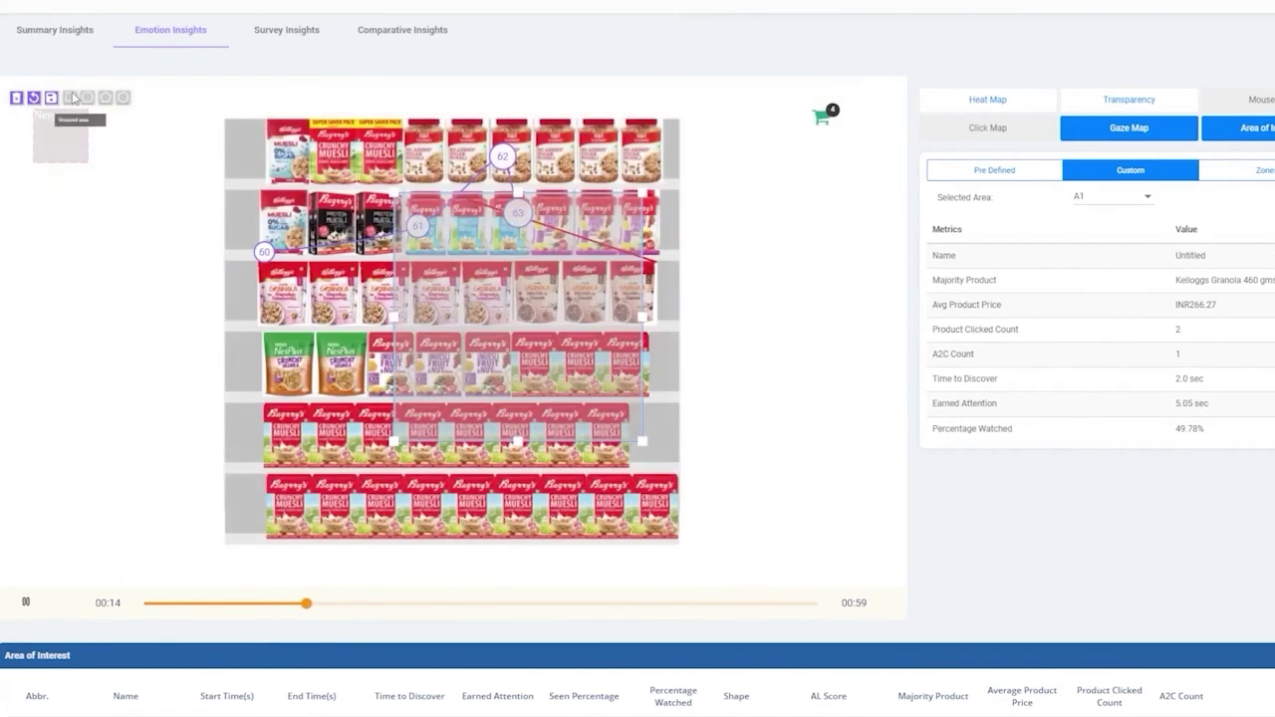
click(444, 277)
drag(662, 385, 728, 389)
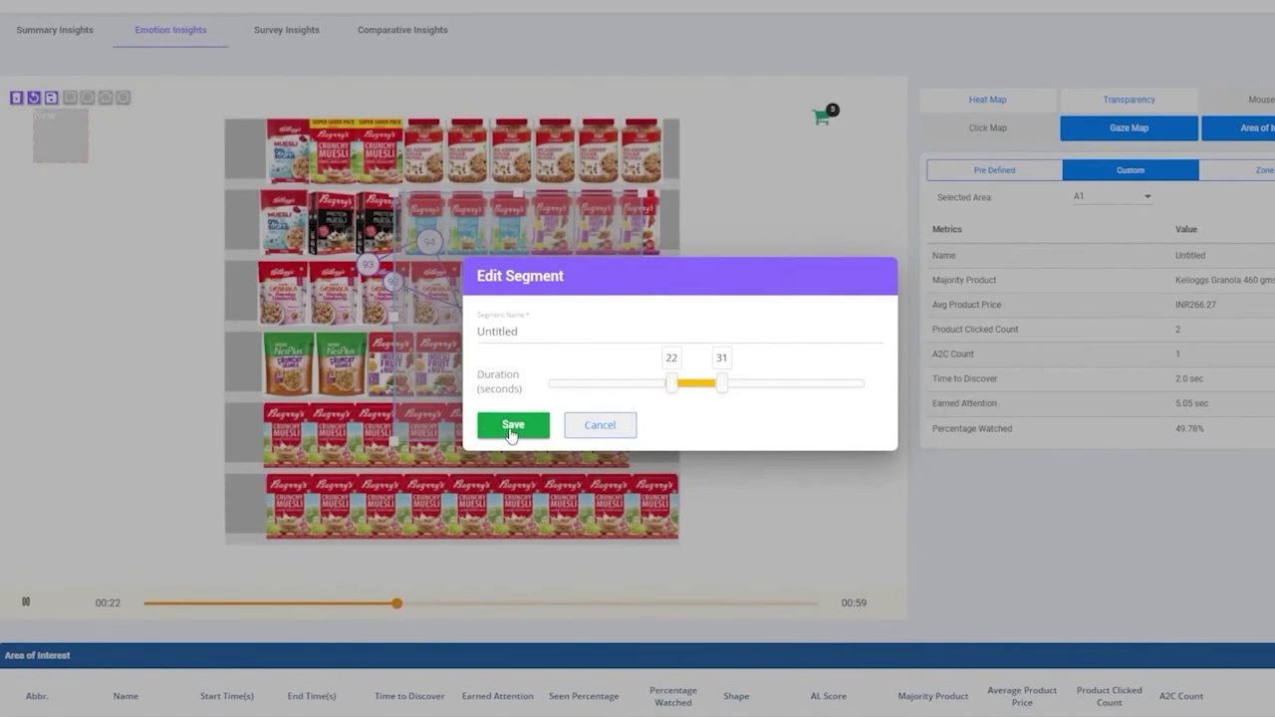
click(512, 426)
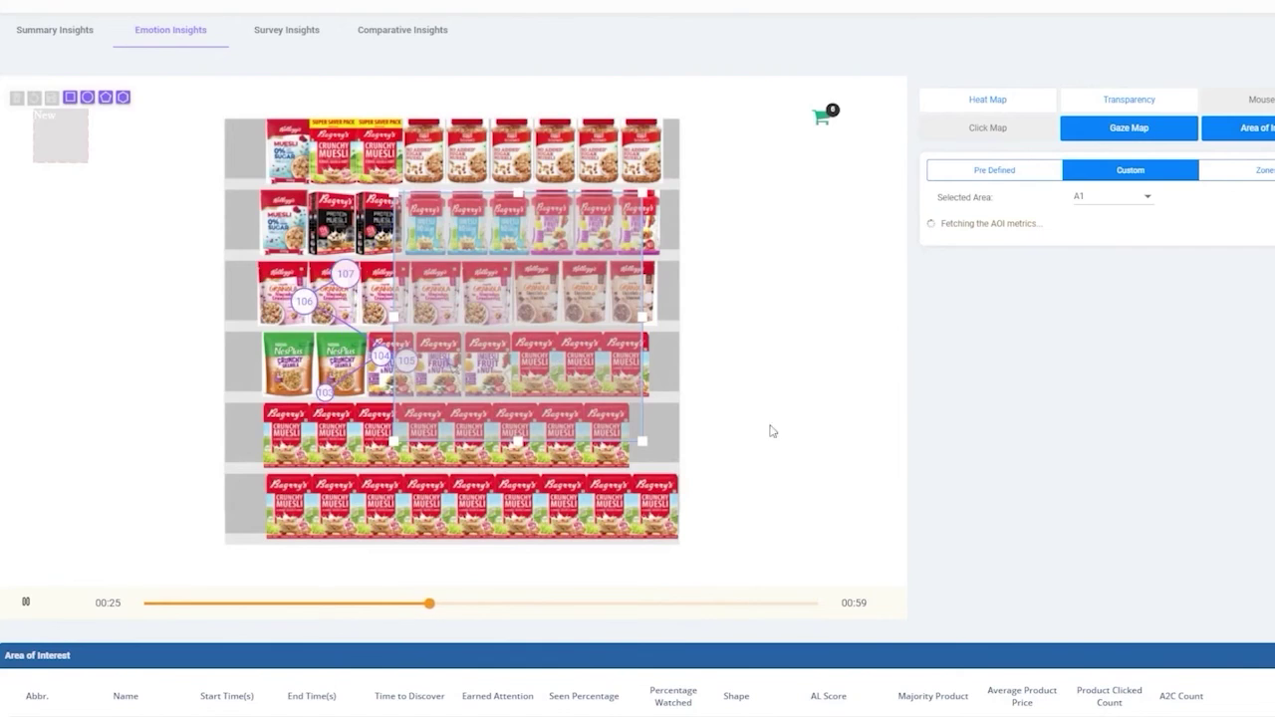
scroll(841, 393, down, 2)
scroll(842, 394, down, 2)
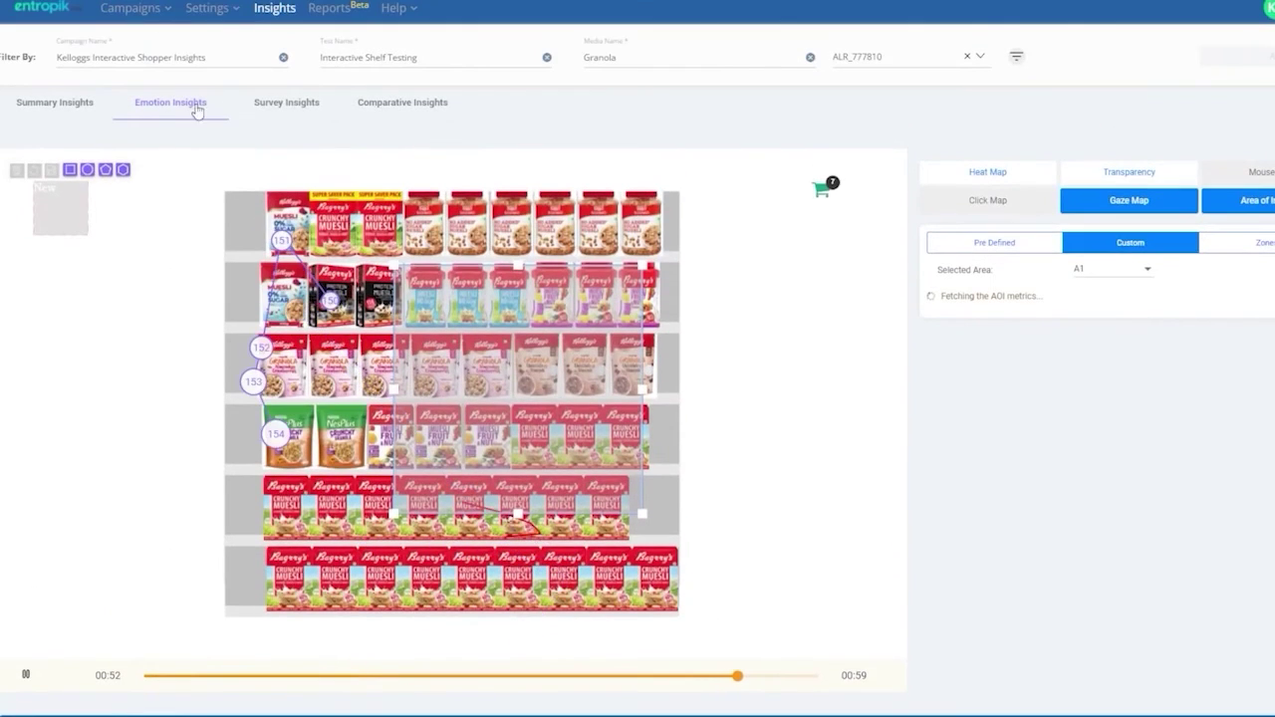
Open the Survey Insights and review the charts for the screening, pre-survey and post-survey questions
click(292, 107)
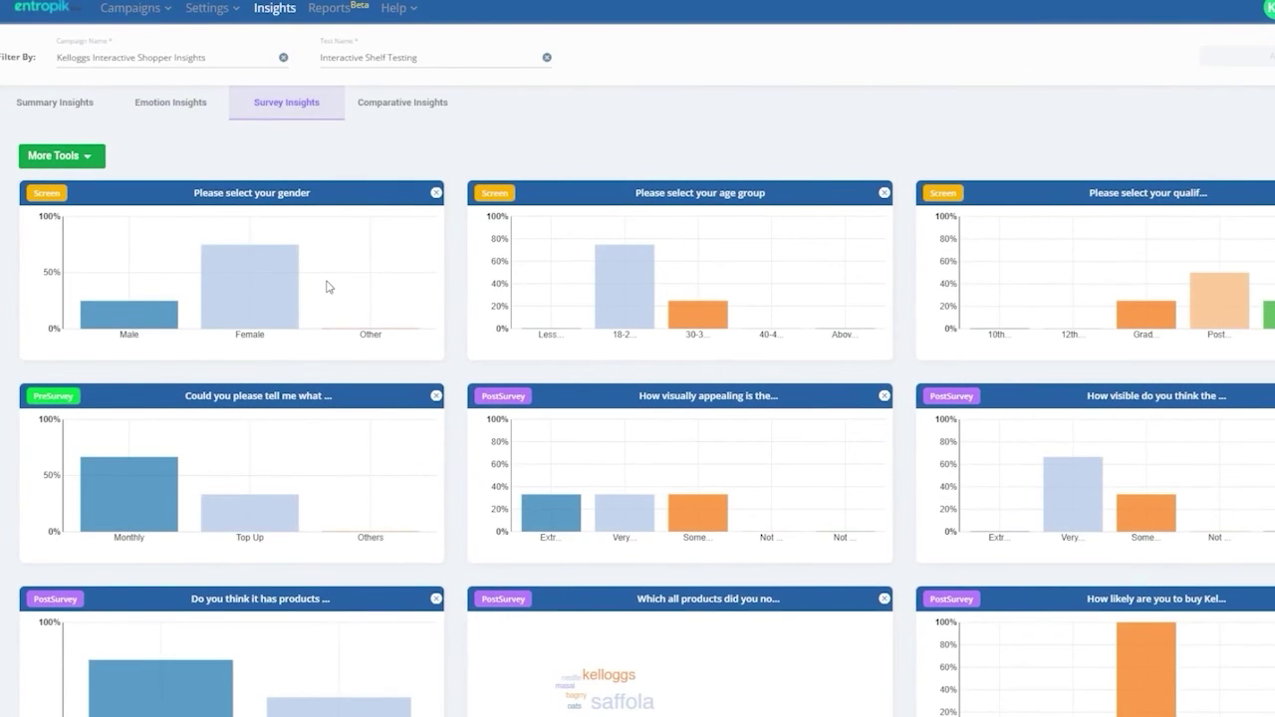
scroll(328, 287, down, 1)
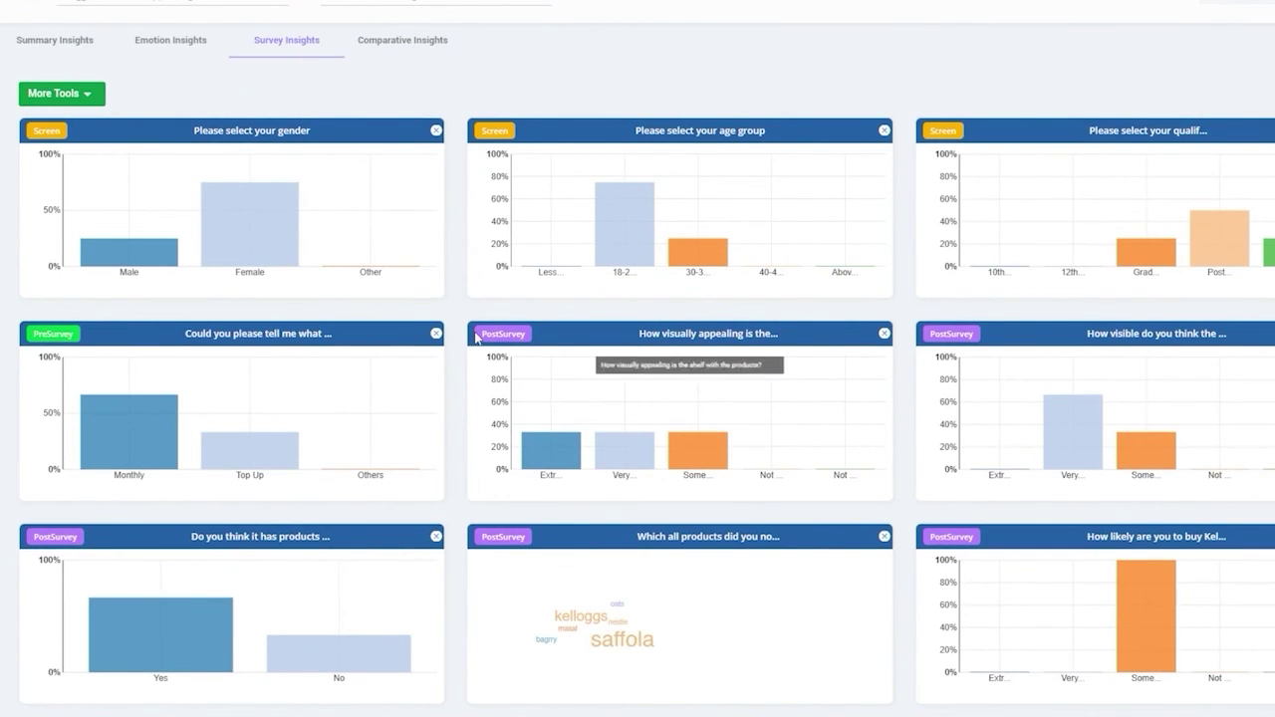
scroll(498, 348, down, 3)
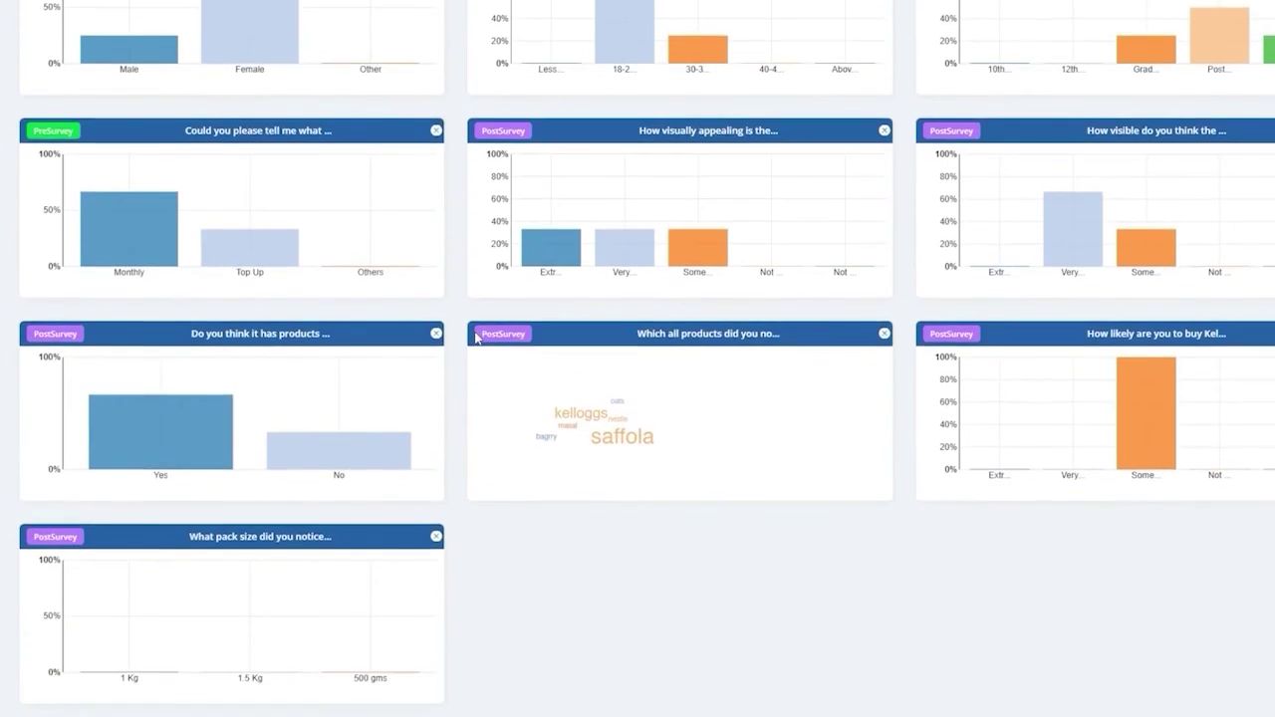
Check the Post Survey questions available for the survey dashboard and add the charts of the selected questions
scroll(476, 339, up, 3)
click(118, 112)
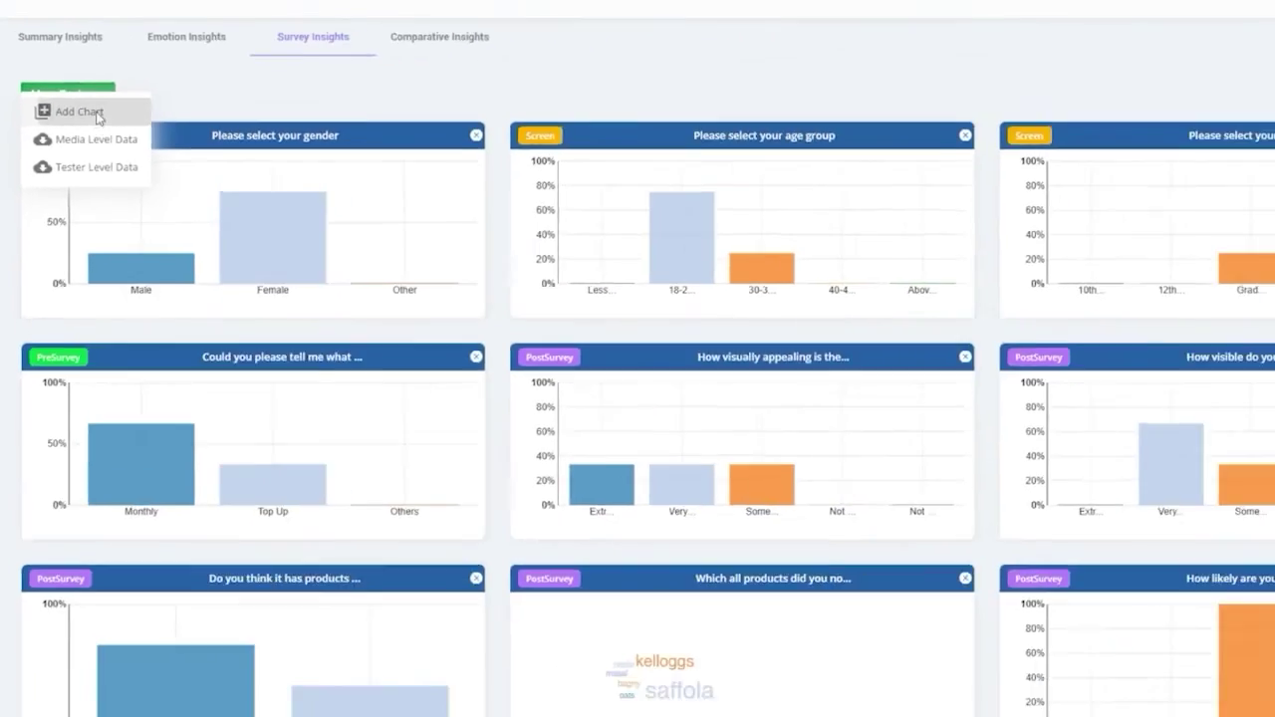
click(170, 147)
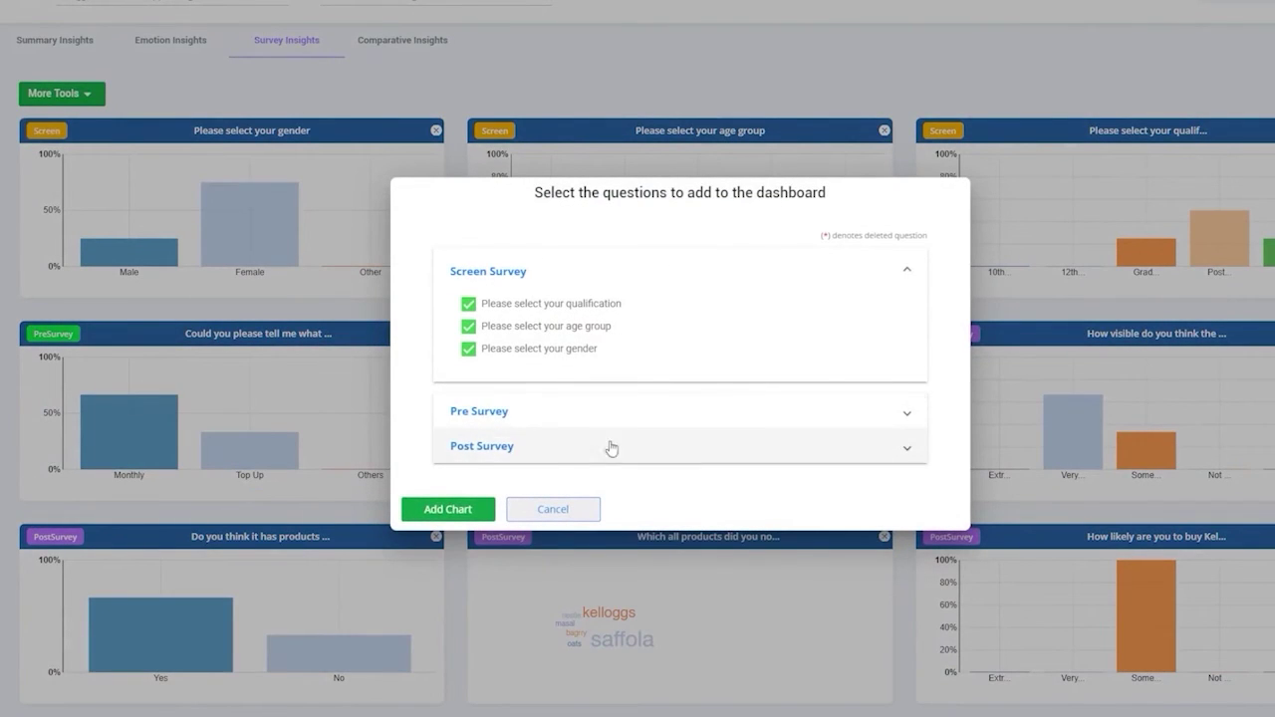
click(509, 448)
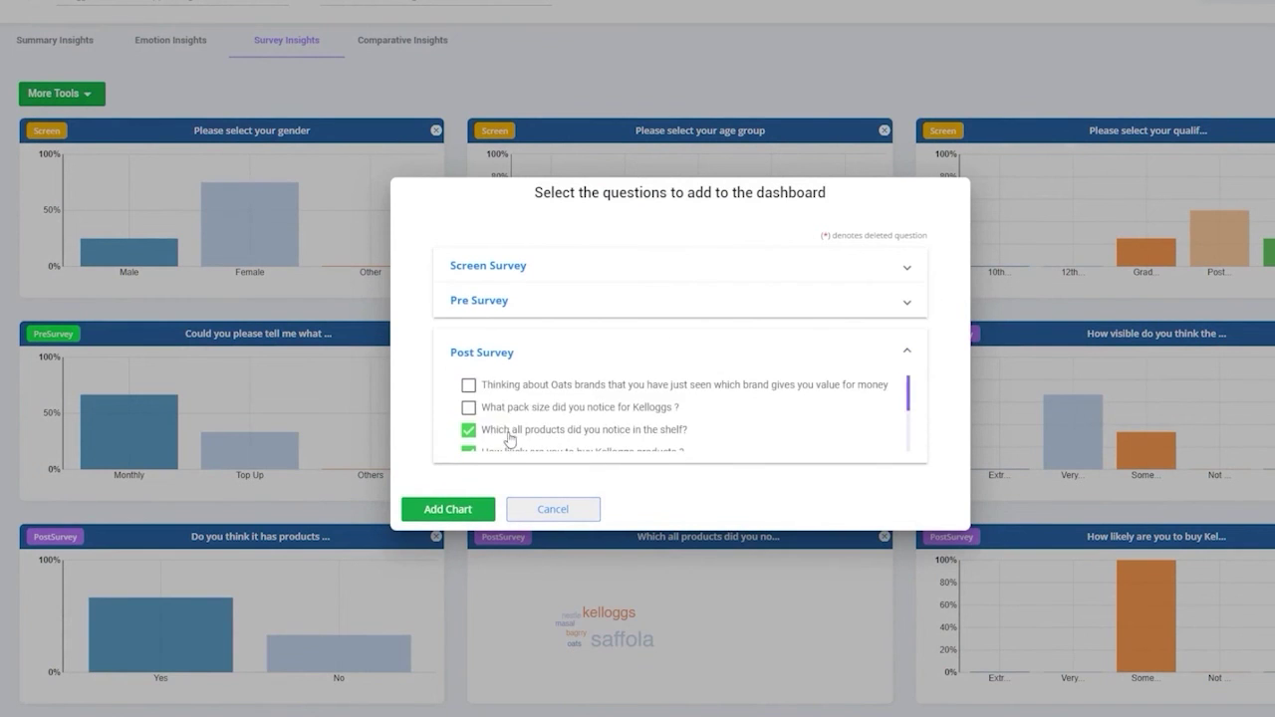
click(464, 508)
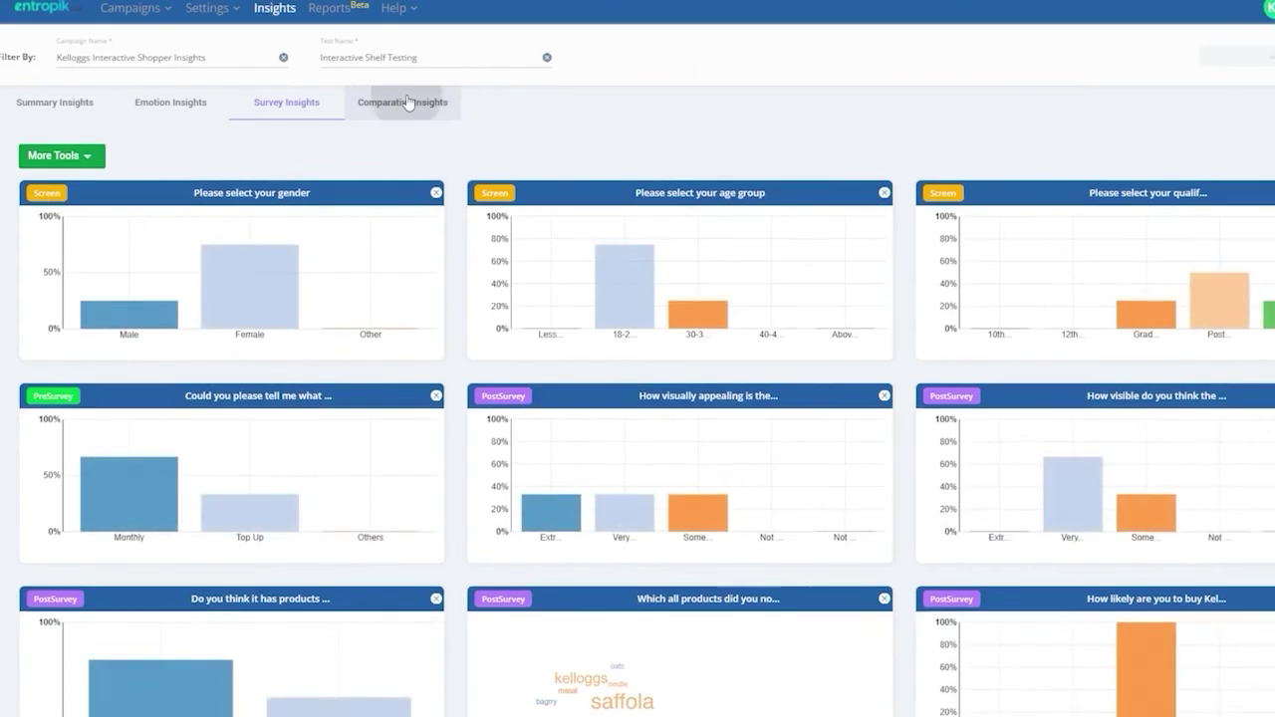
Add the Category Header media from the Interactive Shelf Testing test of Kelloggs Interactive Shopper Insights beside Granola in the Comparative Insights
click(408, 101)
click(737, 205)
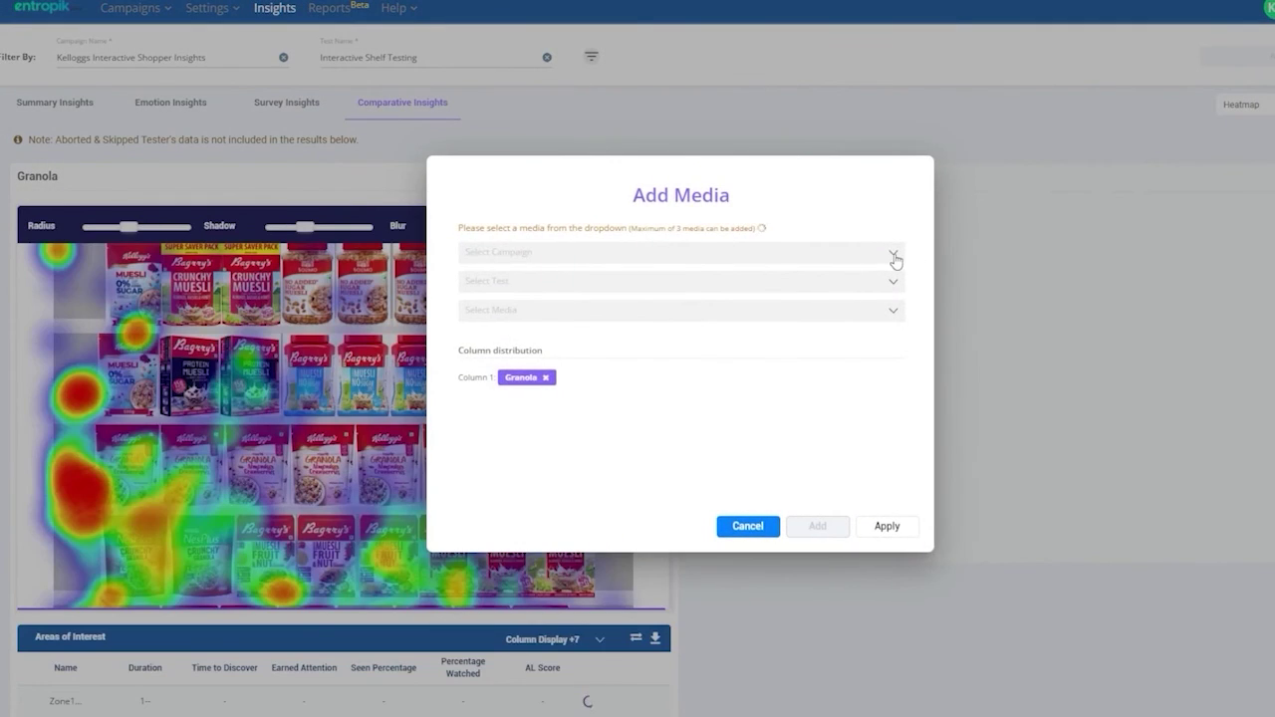
click(890, 253)
click(622, 362)
click(546, 281)
click(528, 339)
click(532, 312)
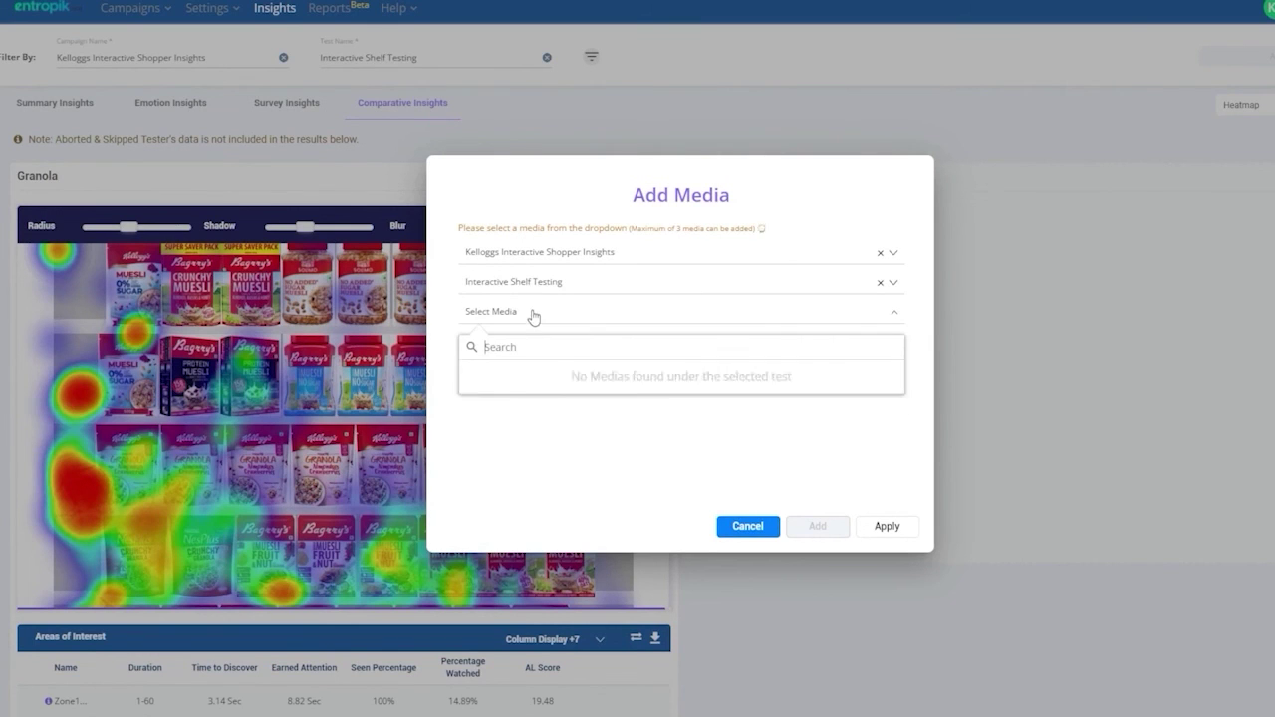
click(535, 368)
click(816, 526)
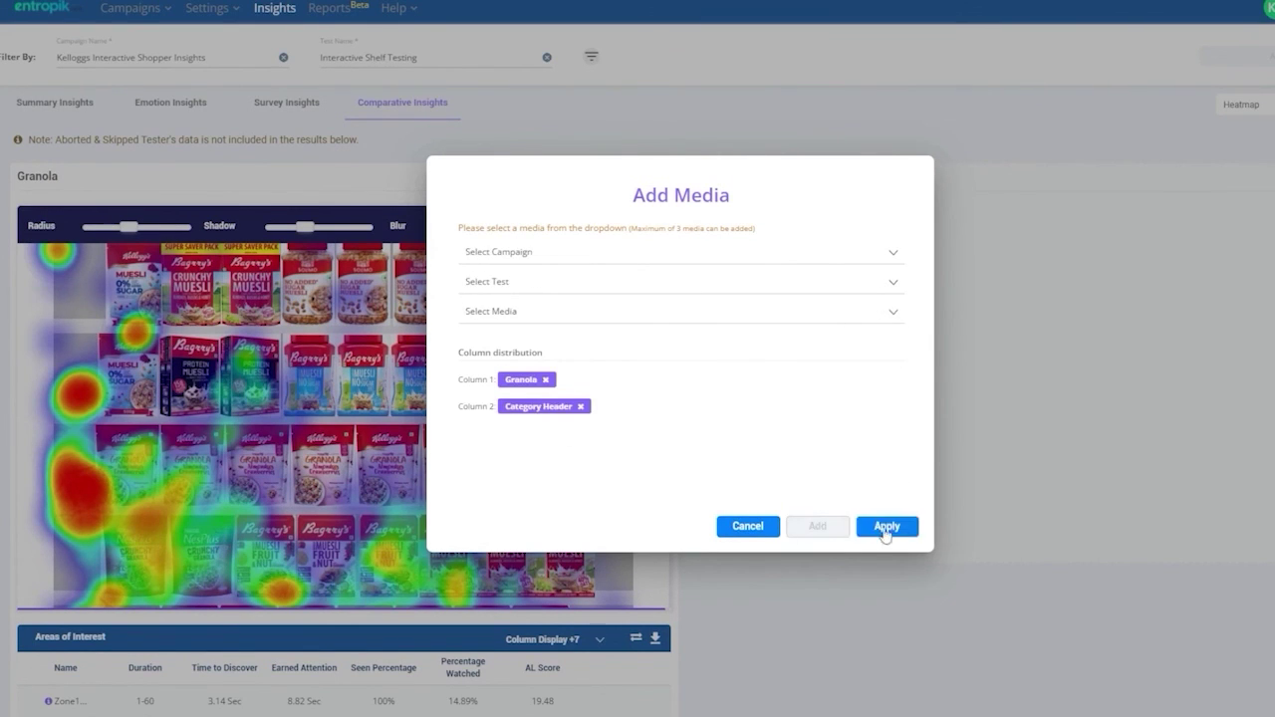
click(887, 528)
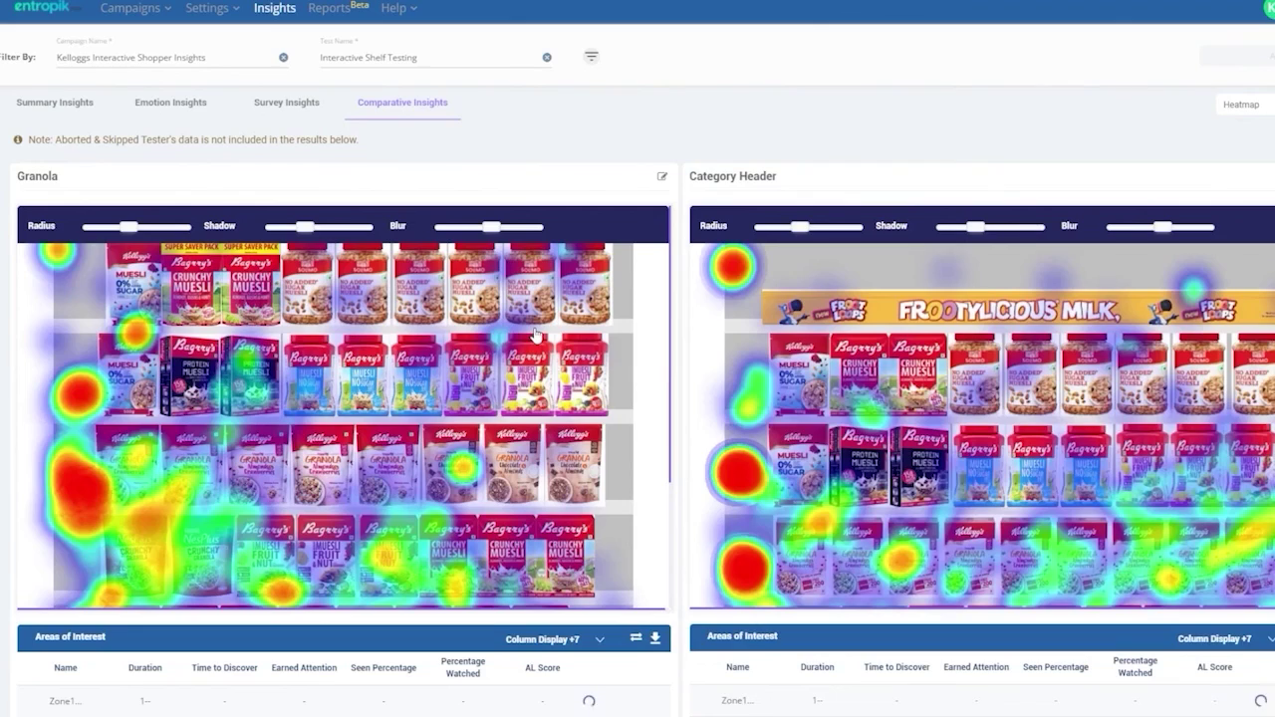
Compare the heat maps, areas of interest, age groups and gender charts of Granola and Category Header
scroll(535, 336, down, 4)
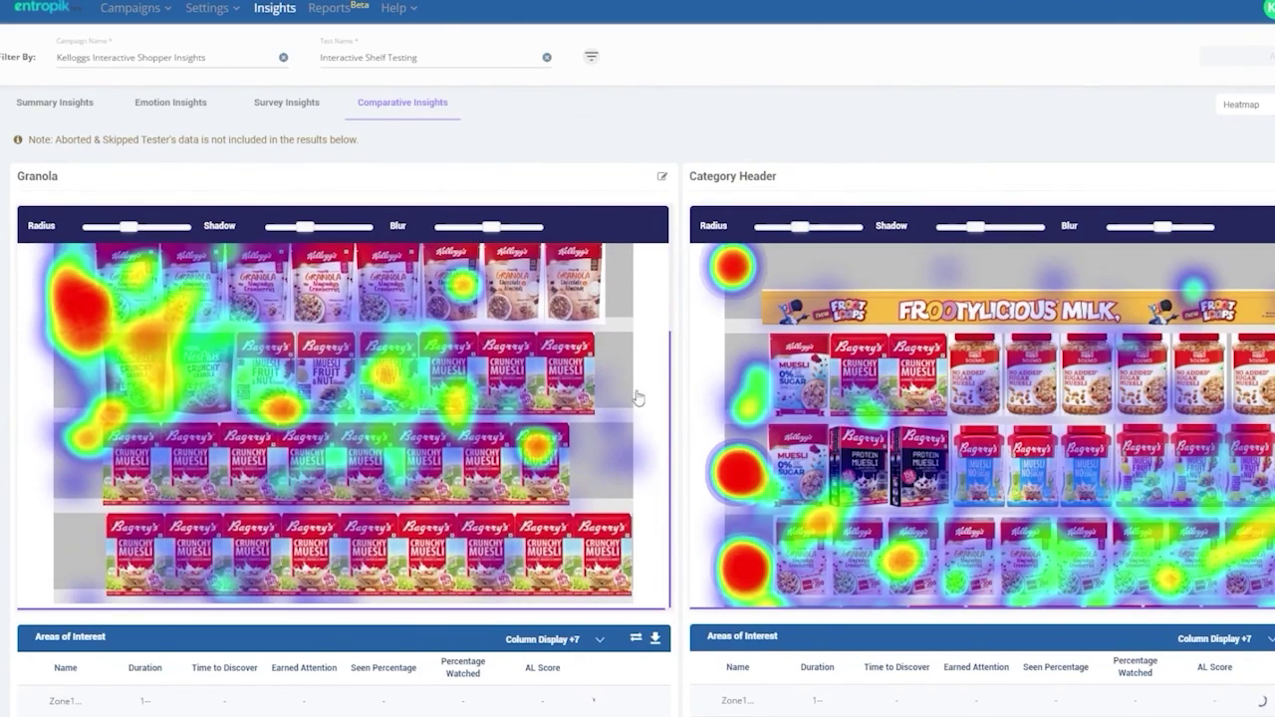
scroll(632, 396, down, 5)
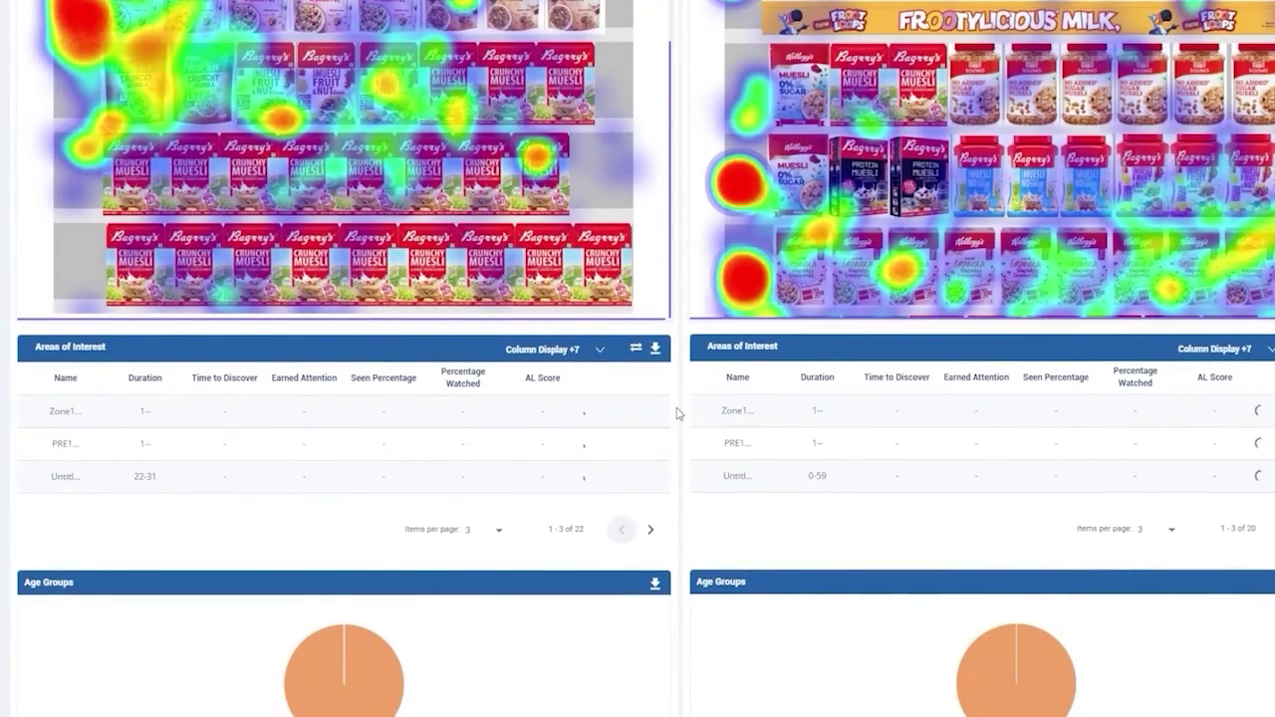
scroll(676, 413, down, 5)
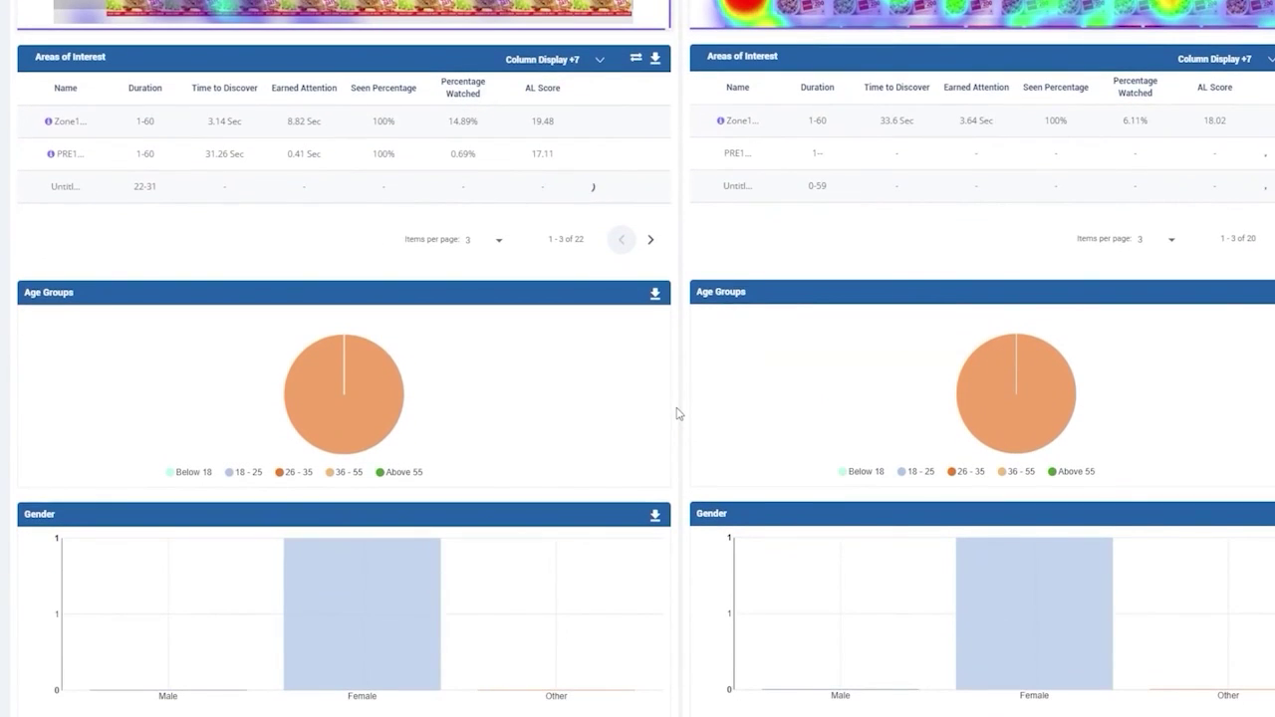